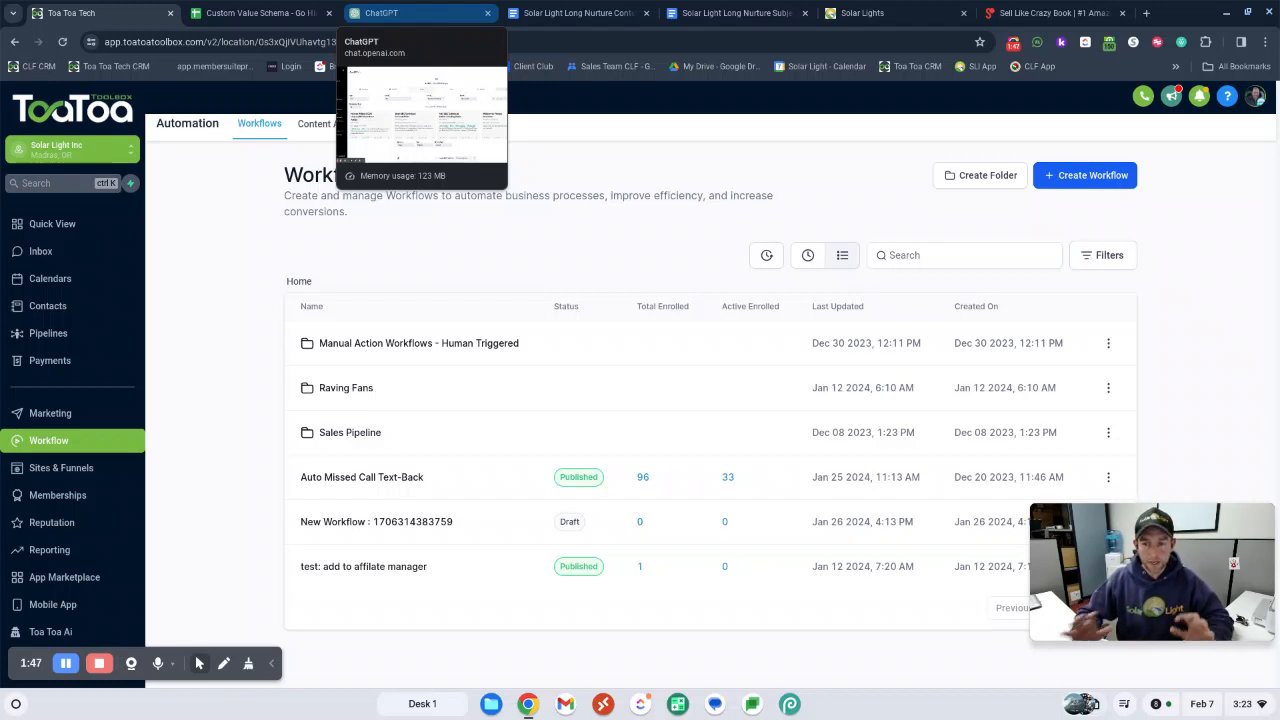
Copy the Solar Light website's address and set up a ChatGPT conversation with the GPT-4 model
click(868, 13)
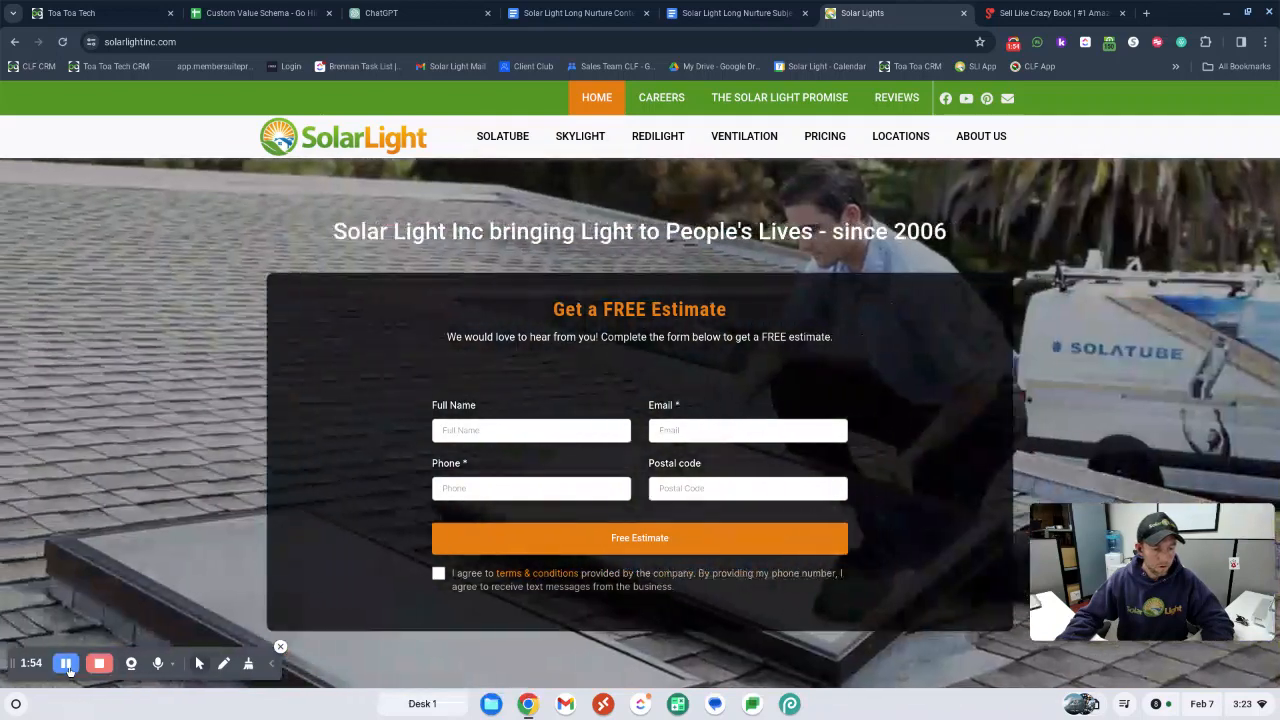
click(369, 40)
key(ctrl+c)
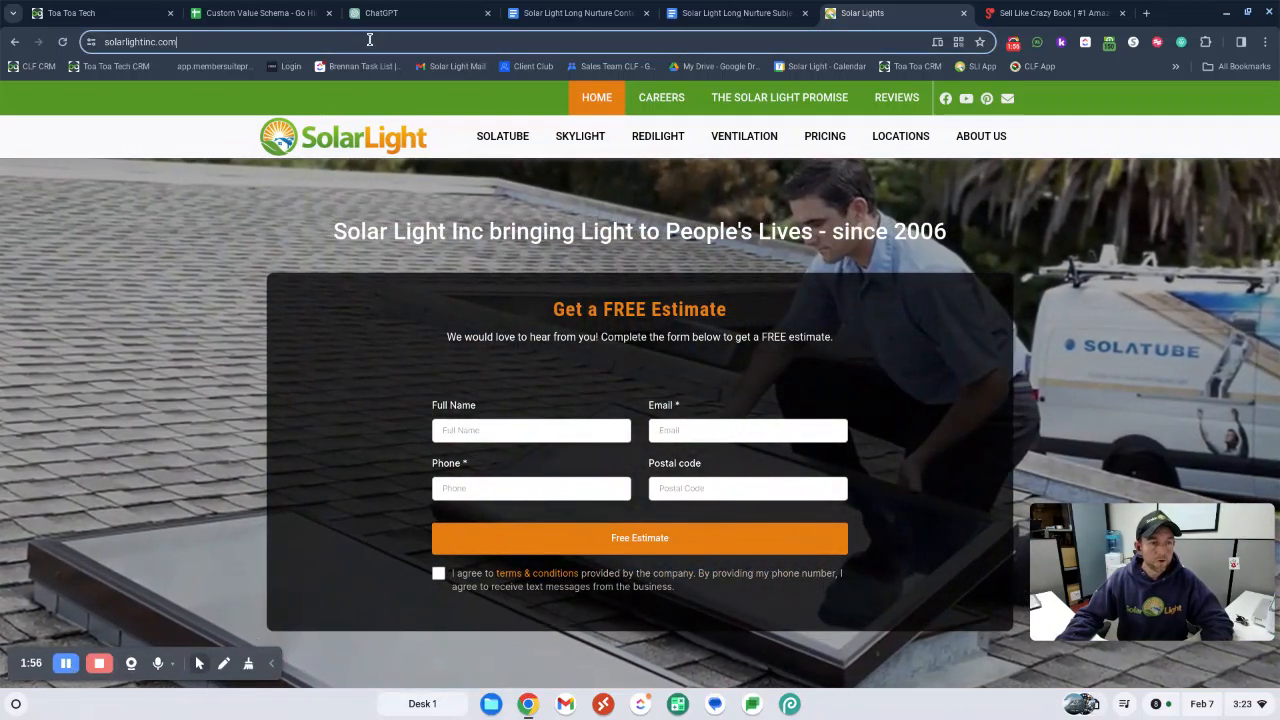
click(381, 13)
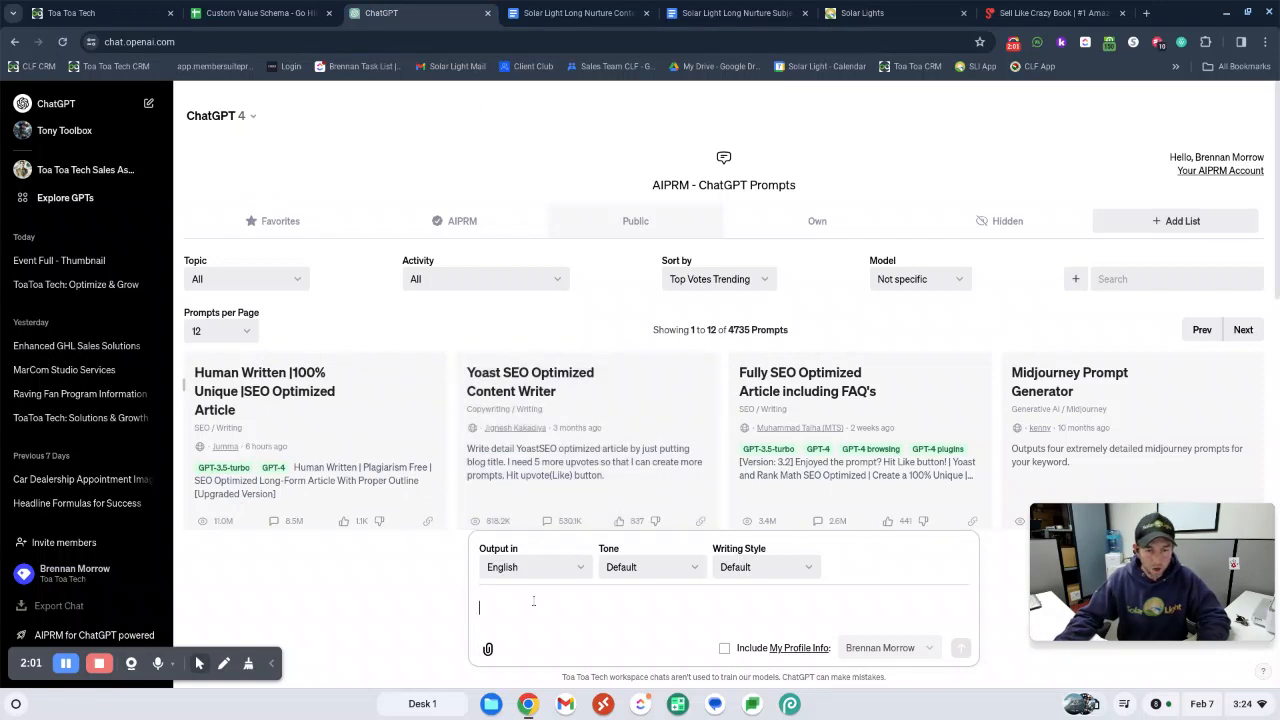
click(215, 117)
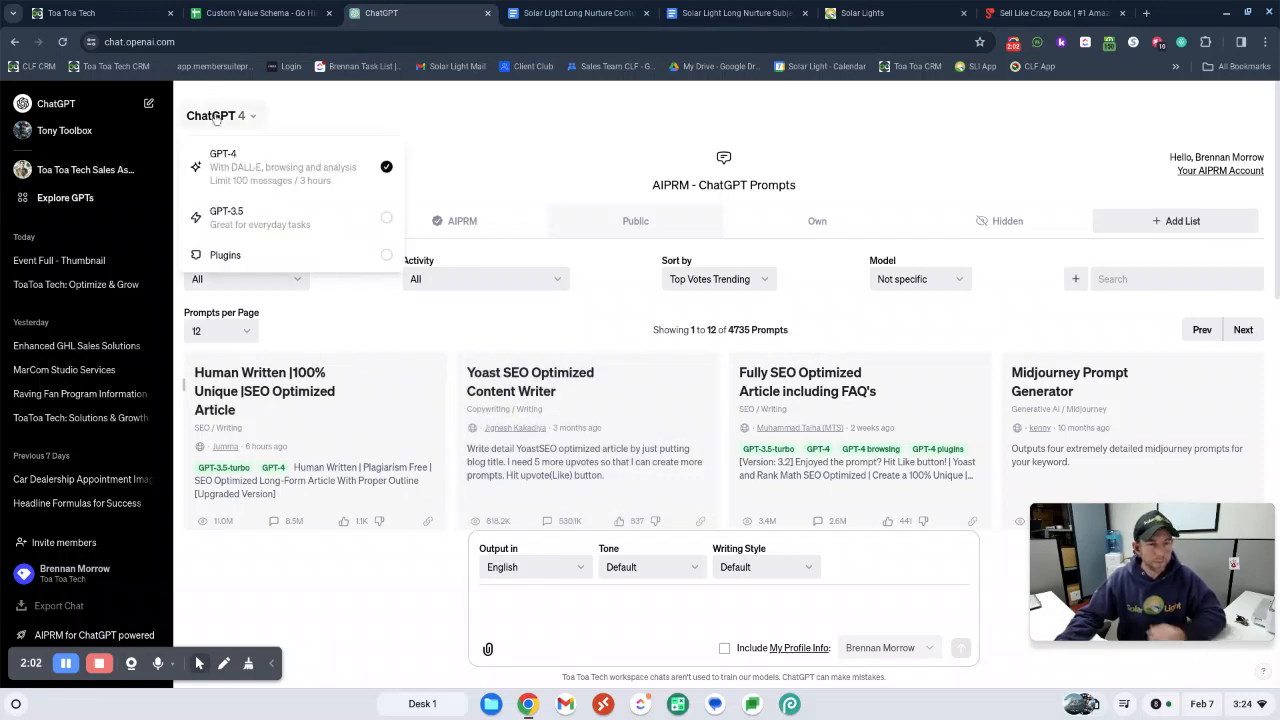
click(234, 162)
click(560, 592)
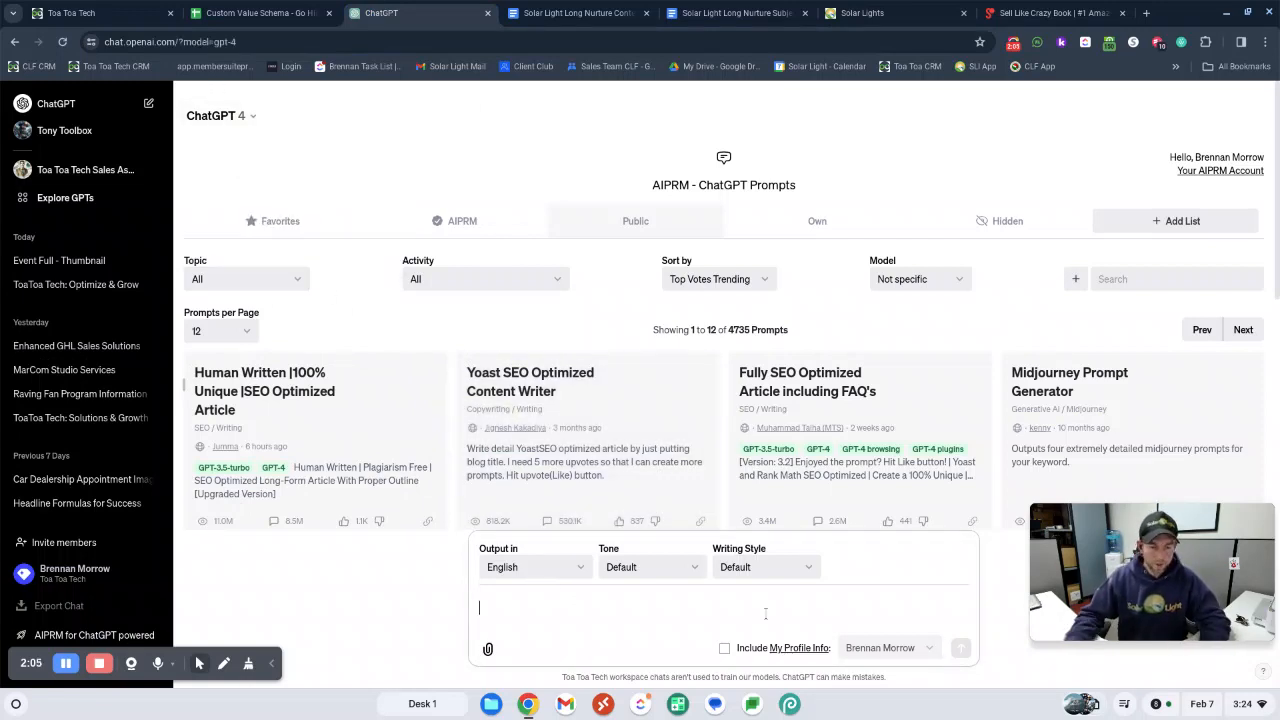
text(Learn )
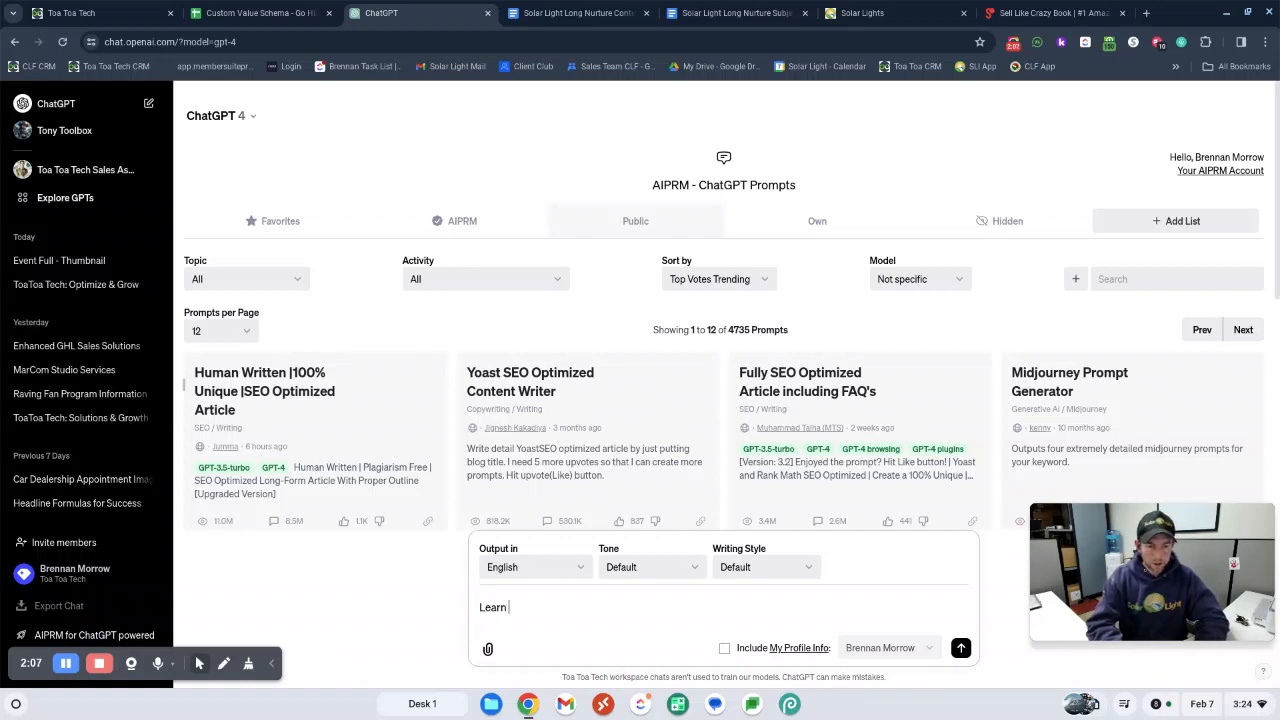
text(this )
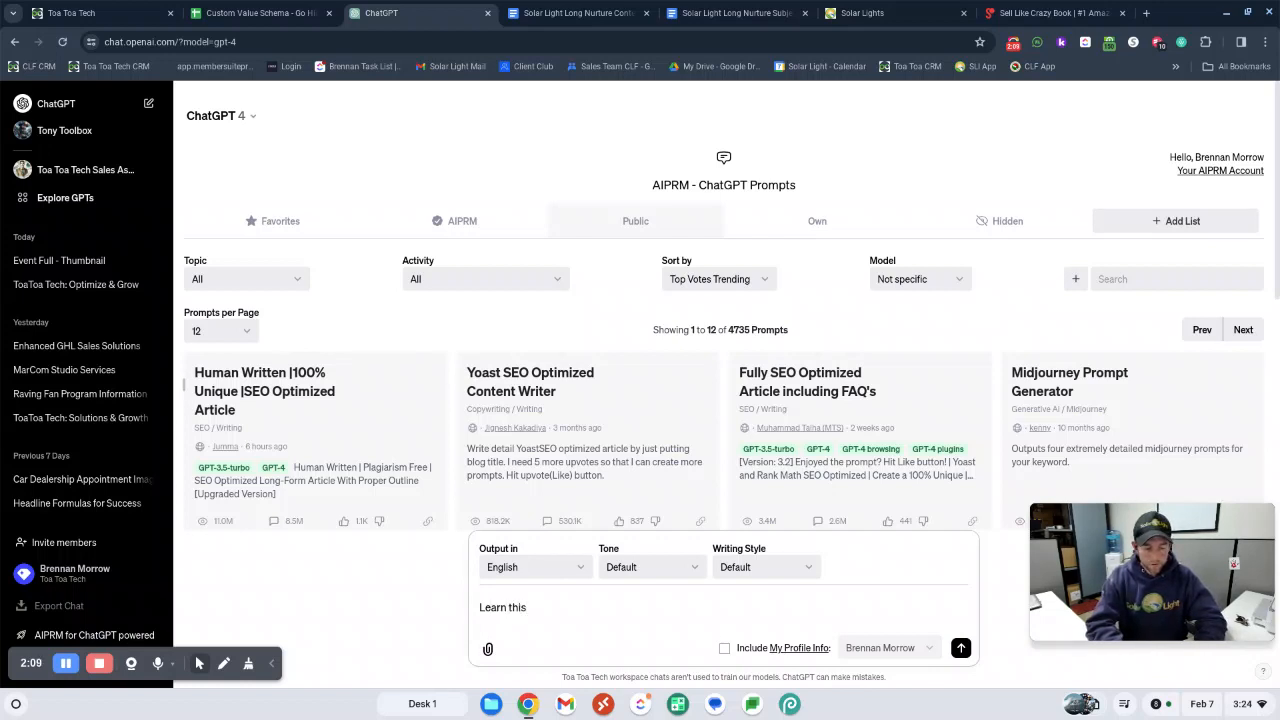
text(webiste )
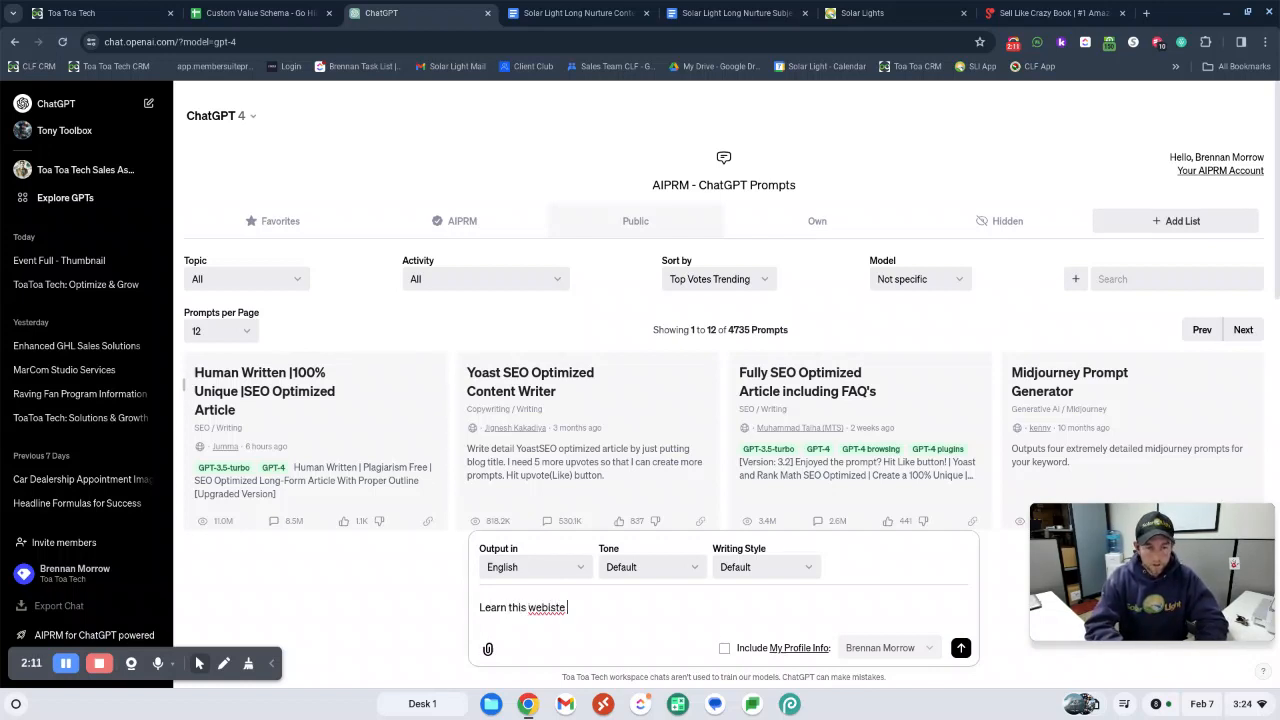
text(so we can cr)
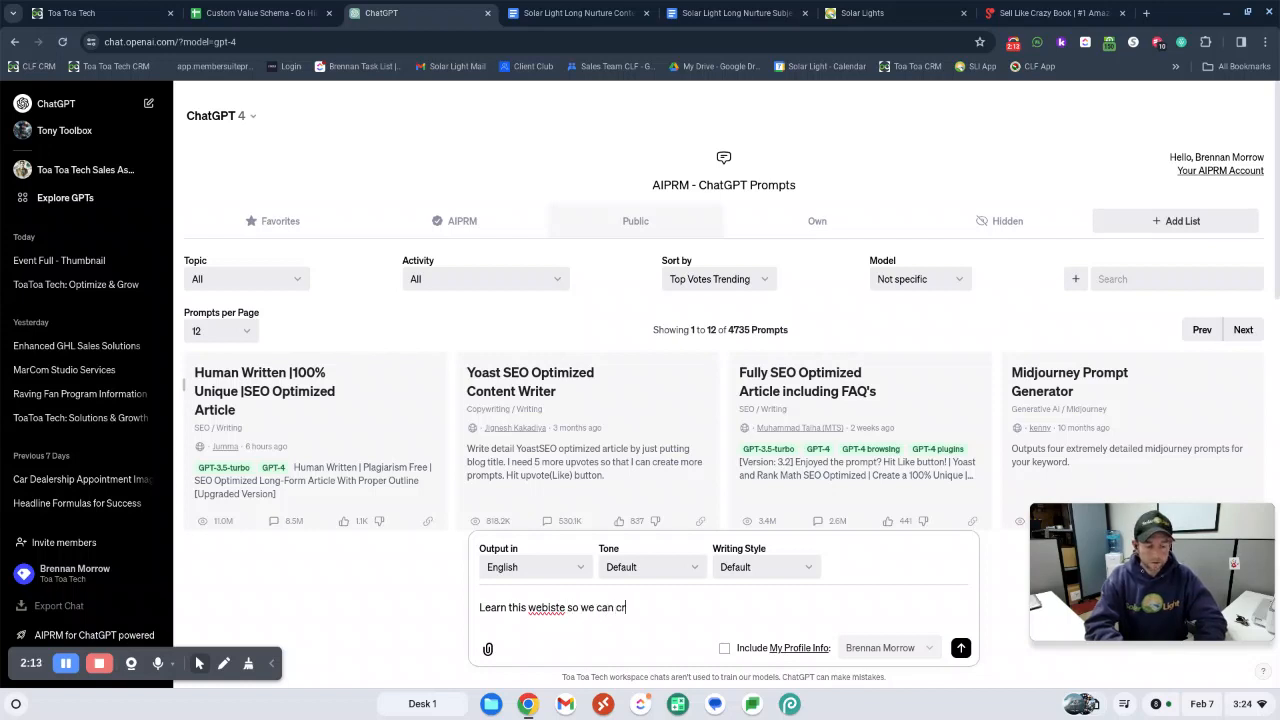
text(eate emails la)
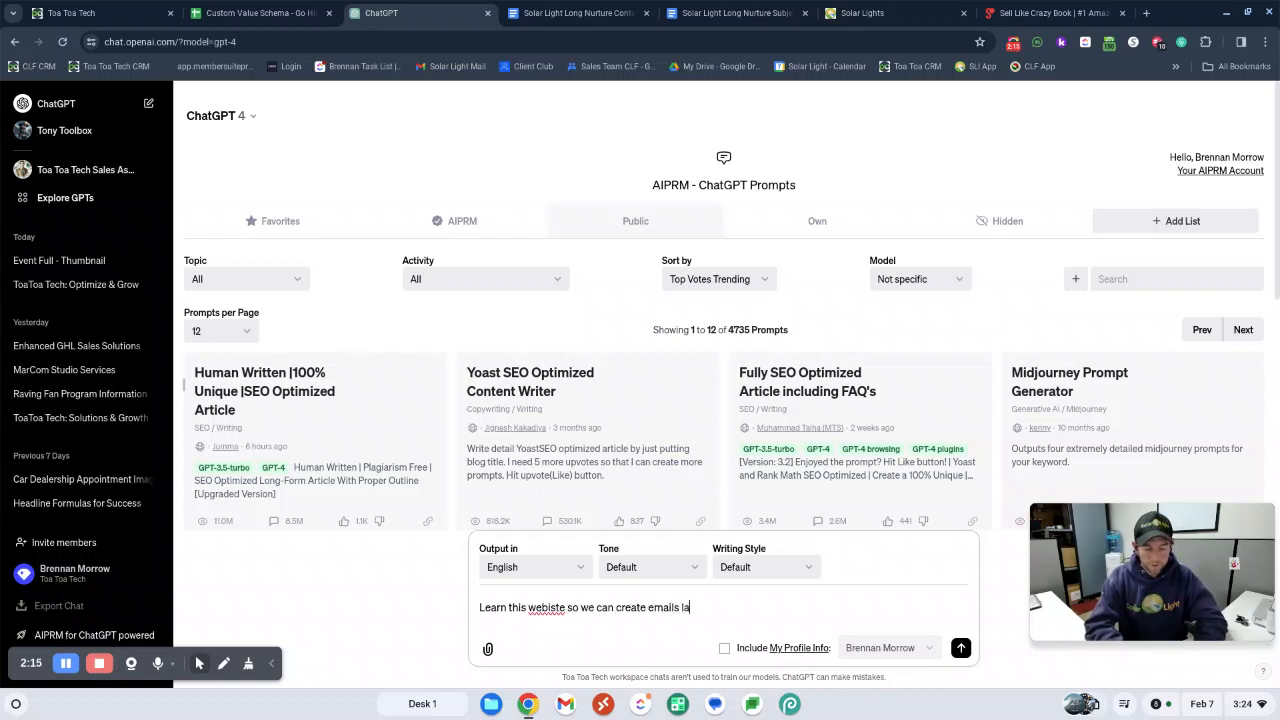
text(ter:)
key(ctrl+v)
key(Return)
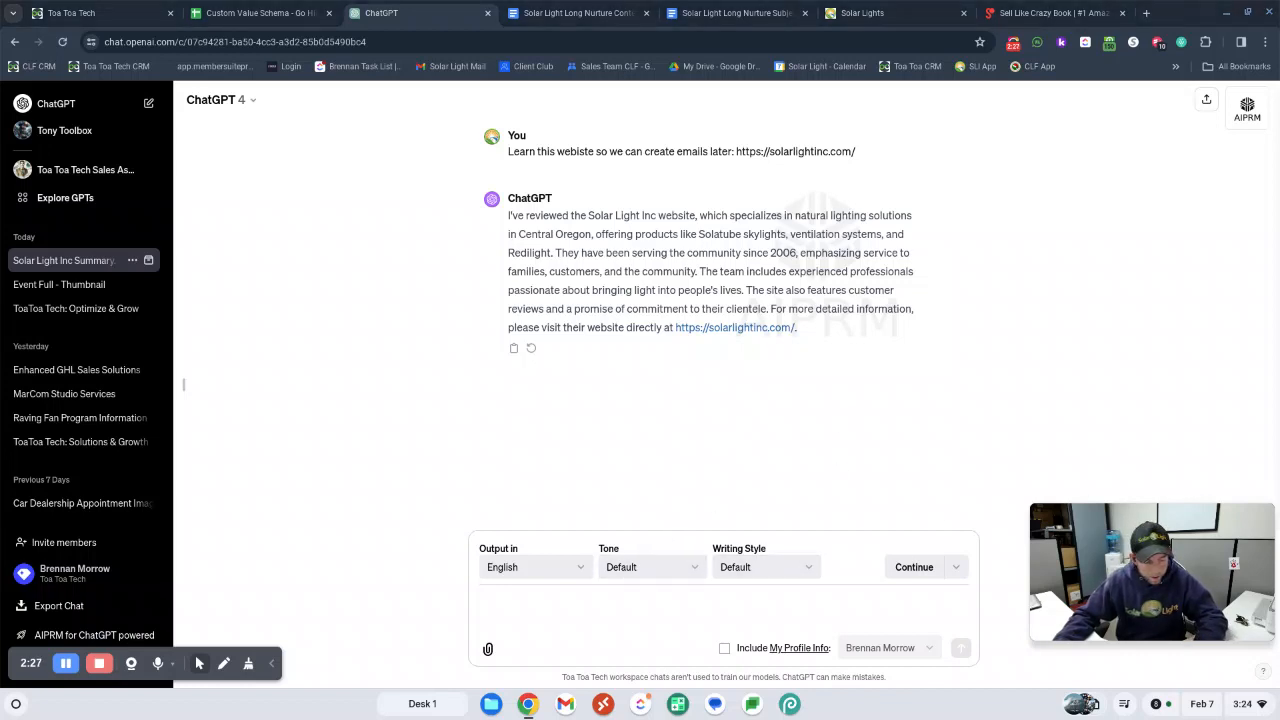
Ask ChatGPT "What does this company do?" and, once answered, "Why does it do it?"
click(523, 598)
text(What does this company do?)
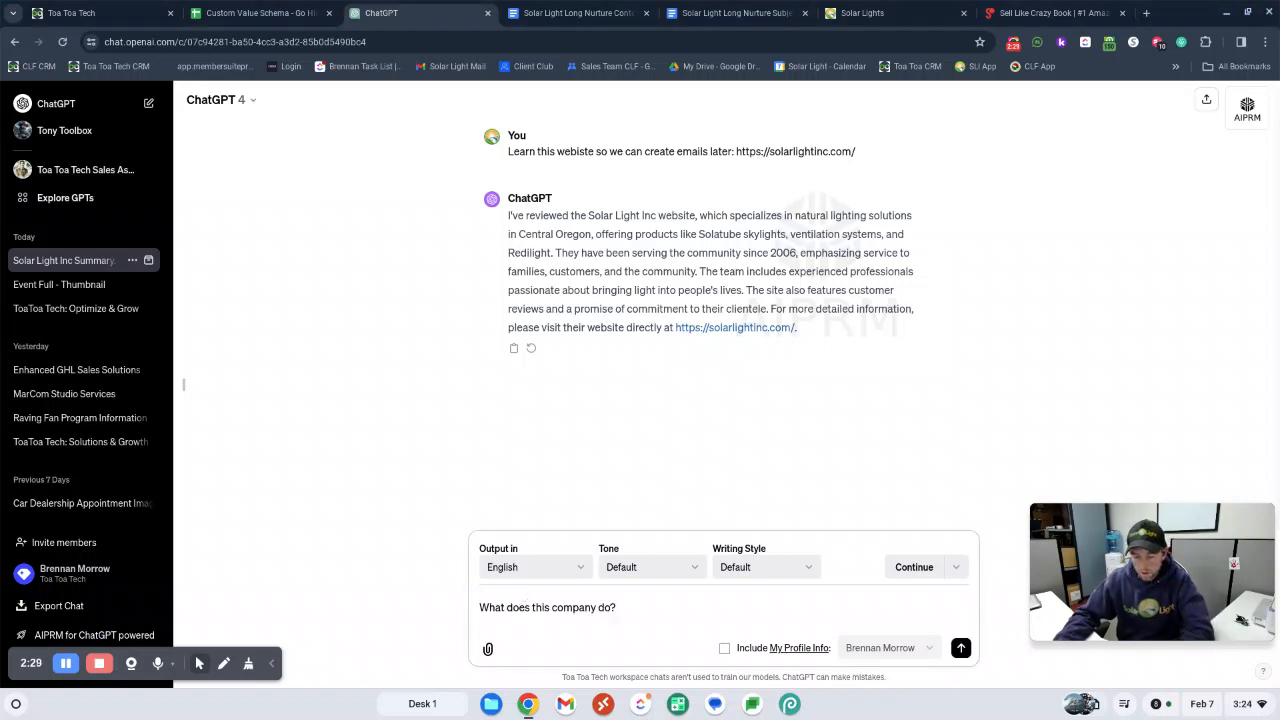
key(Return)
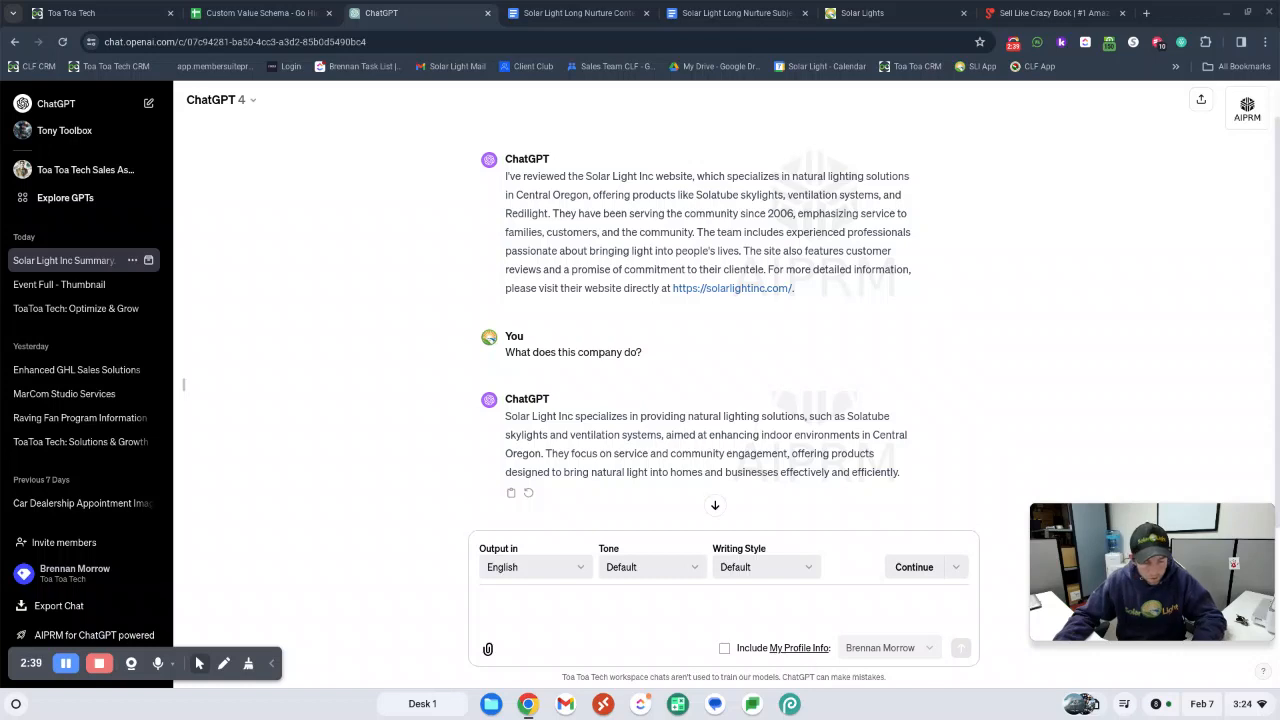
click(643, 628)
text(Why does it do it?)
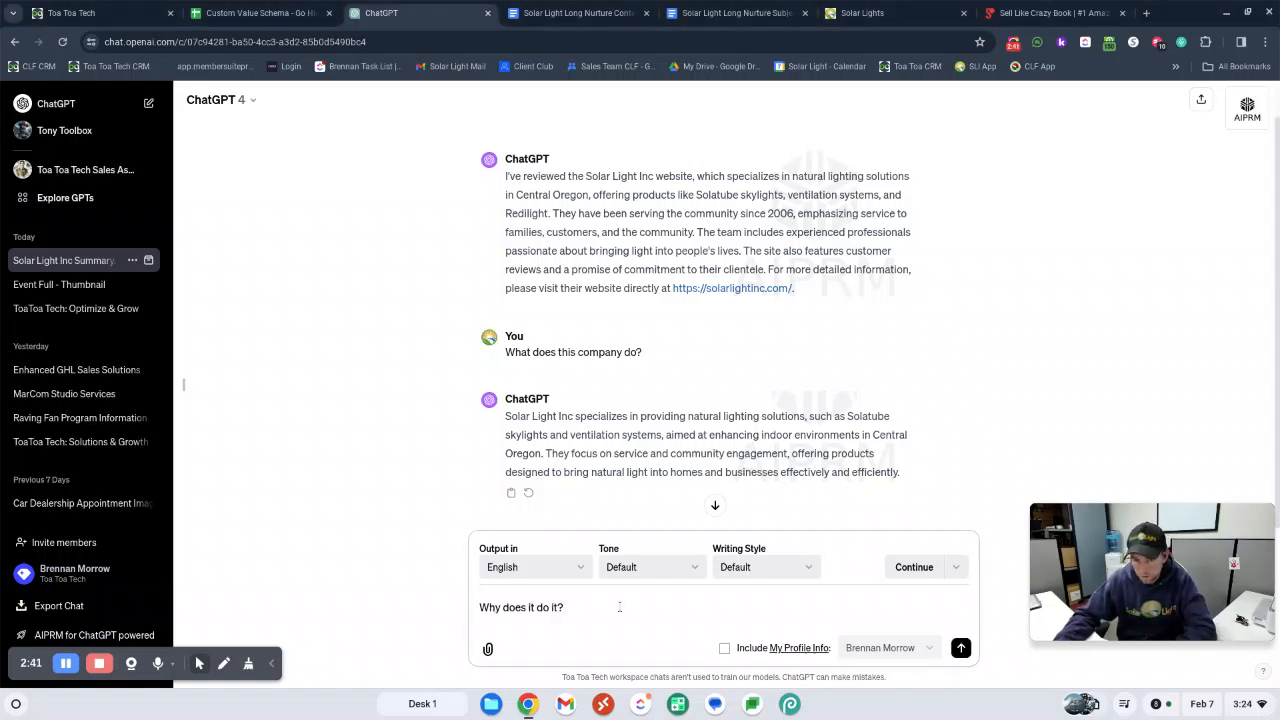
key(Return)
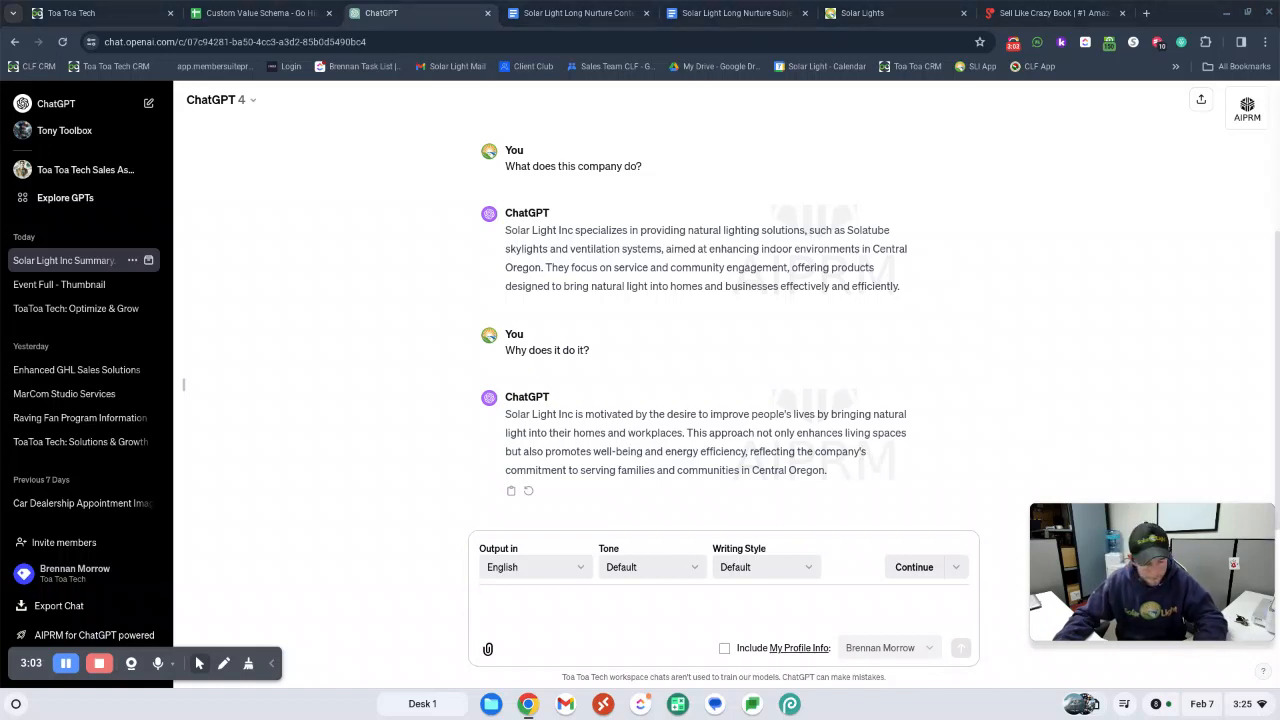
Ask ChatGPT the question "Who works at the company?" in the same conversation
click(544, 602)
text(Who works at the company?)
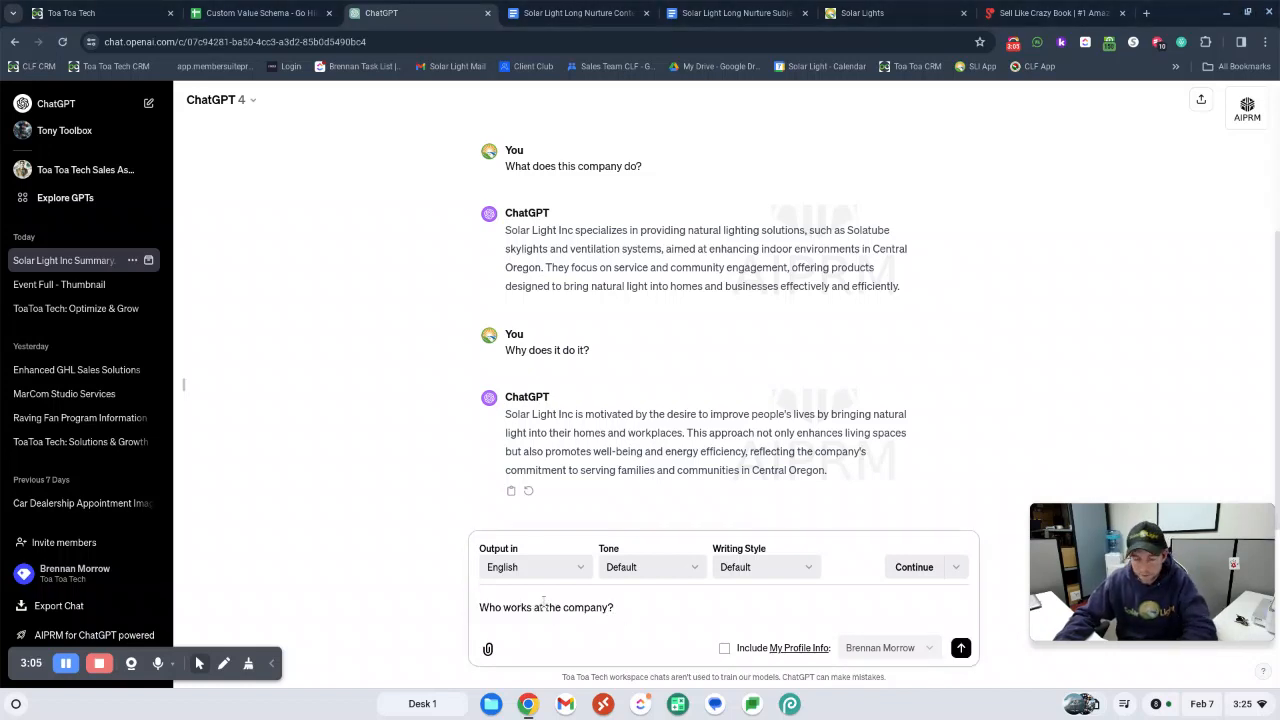
key(Return)
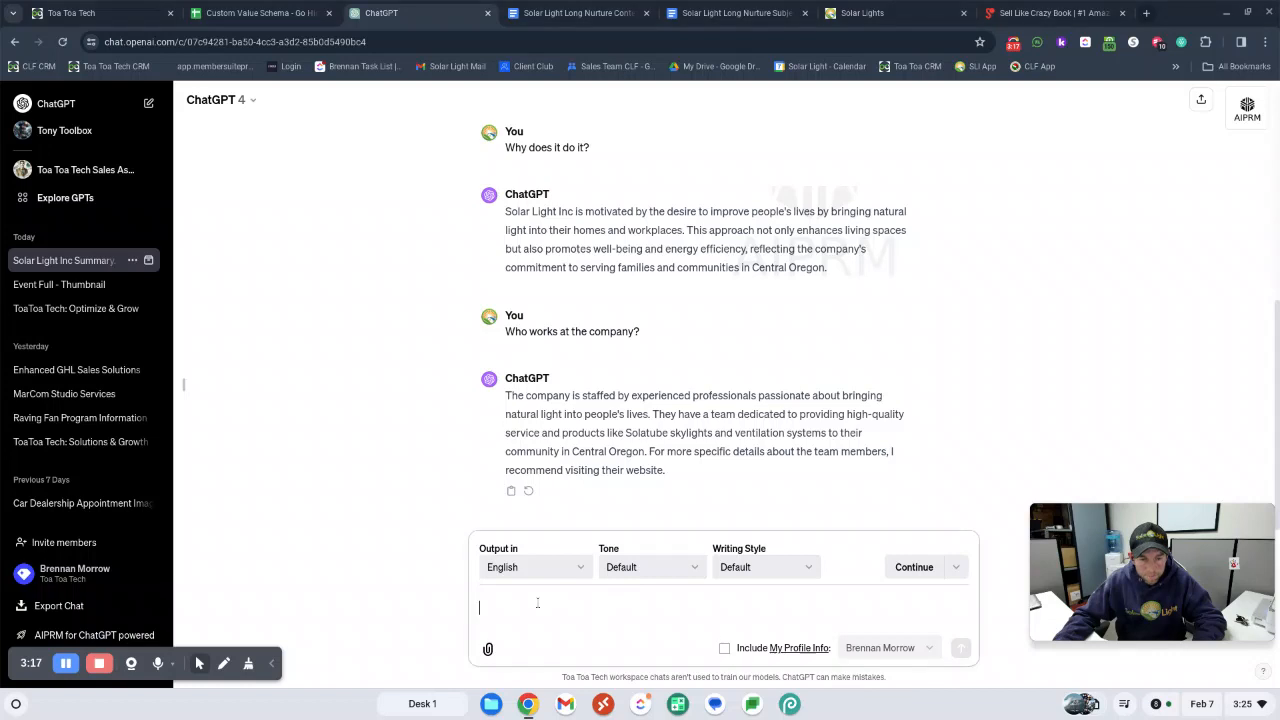
Send separate questions: "Be creative: who do you think is its primary customer", why that customer wants to buy, and what products and services it offers
text(Be creative: who do you think is its primary customer)
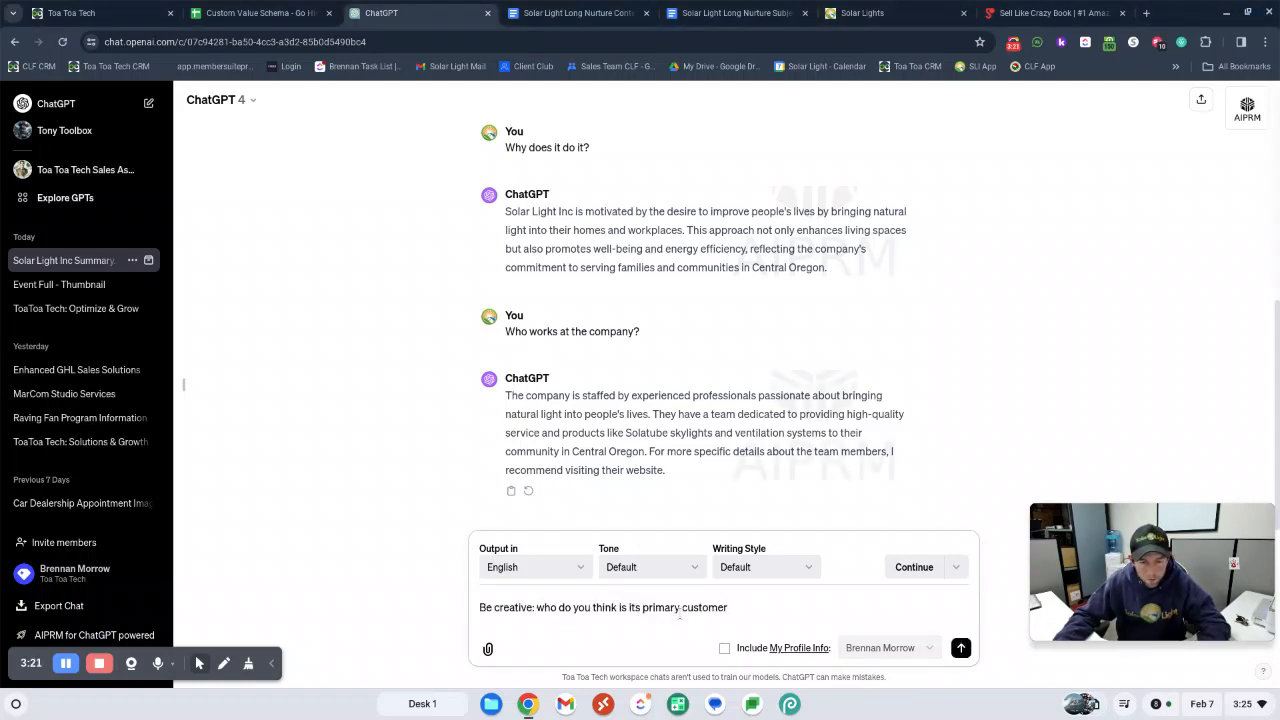
key(Return)
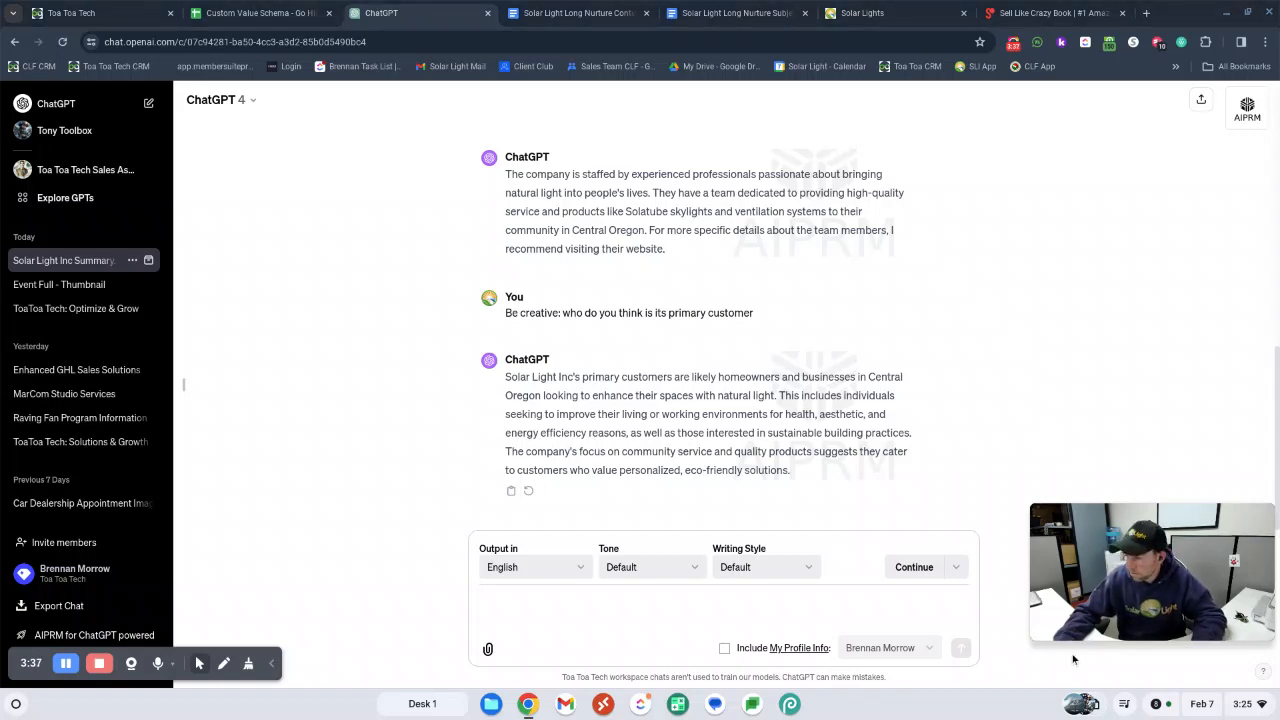
text(Why do does that customer want to buy this product?)
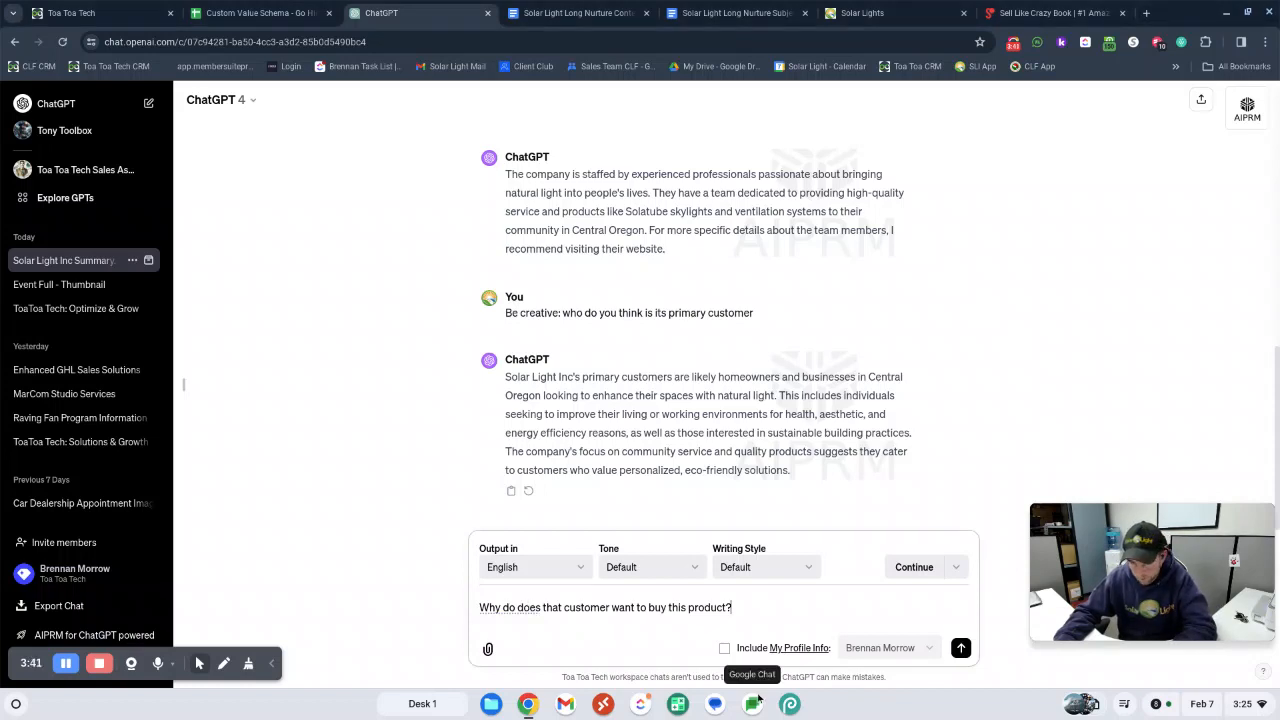
key(Return)
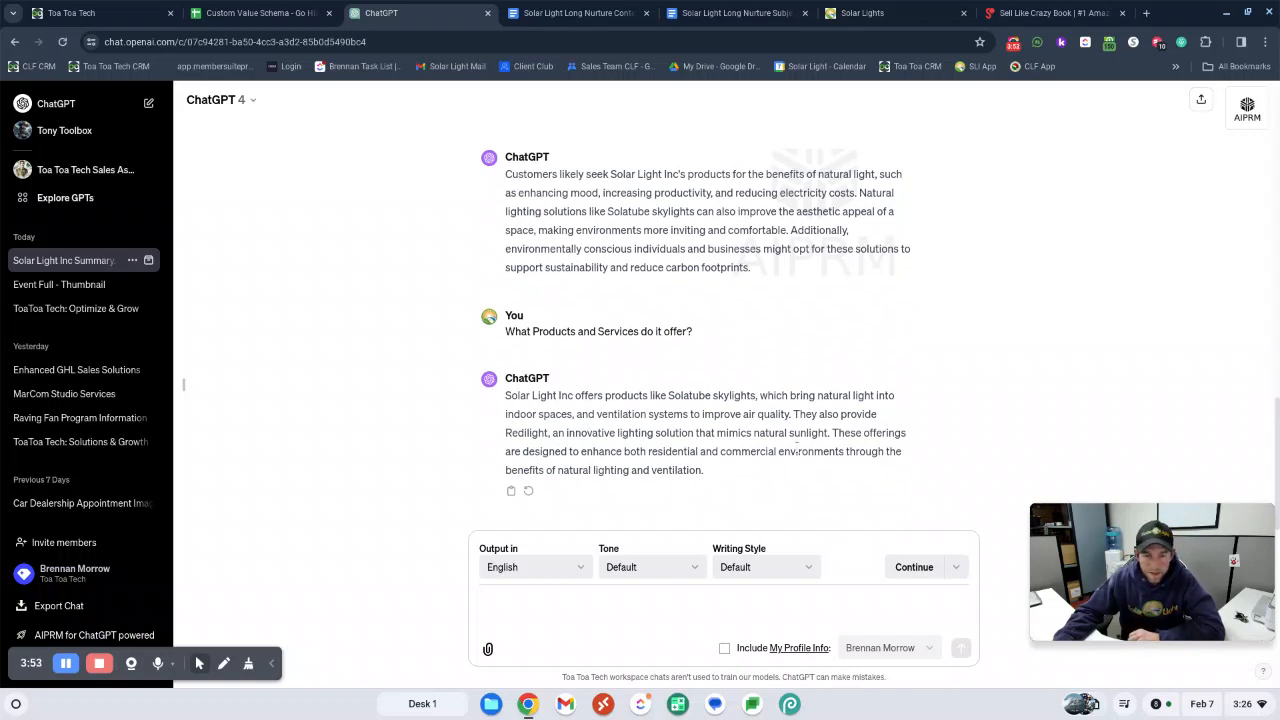
Have the products and services answer reformatted with the message "bullet point that", and review the replies
click(481, 602)
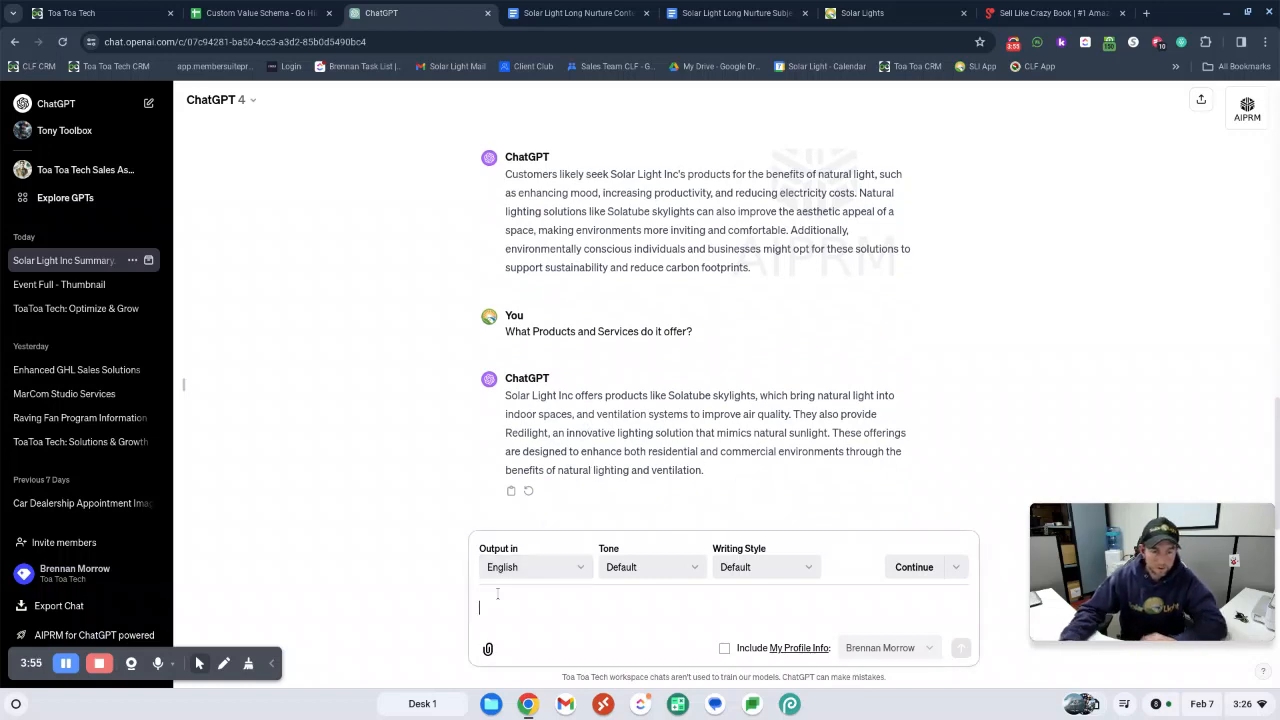
text(bullet)
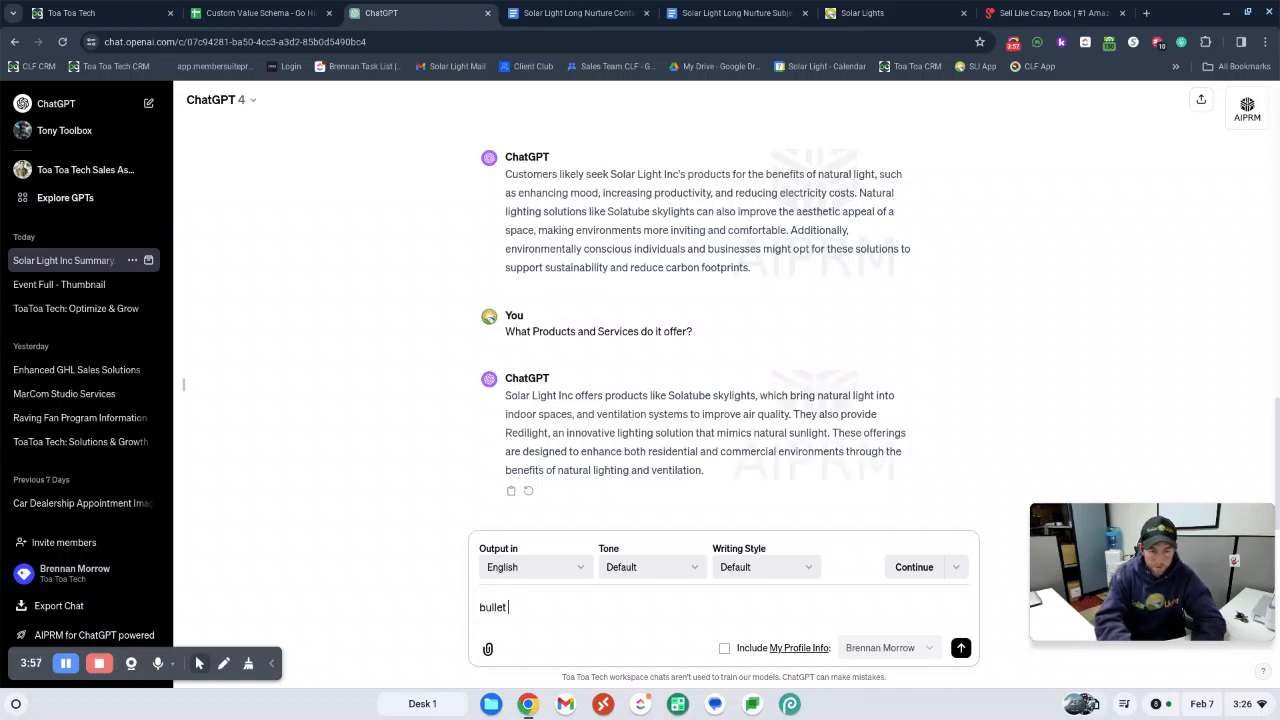
text( point that)
key(Return)
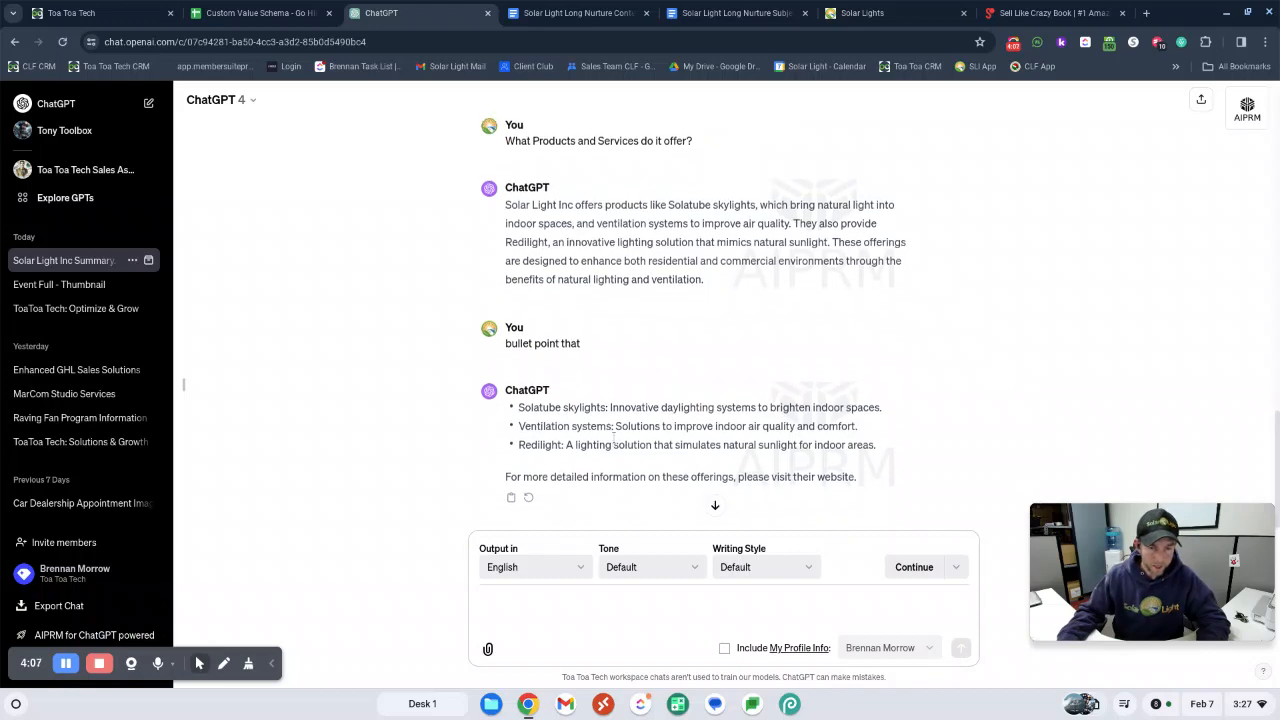
scroll(690, 510, up, 3)
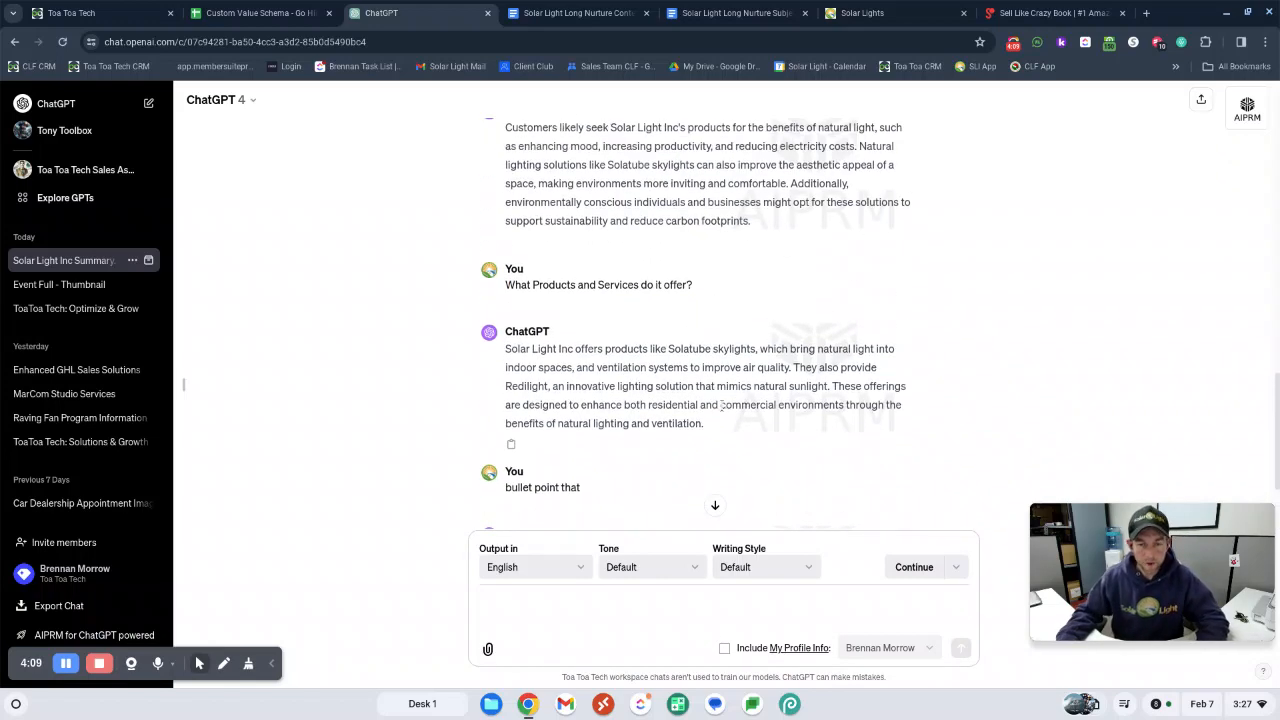
scroll(727, 405, down, 3)
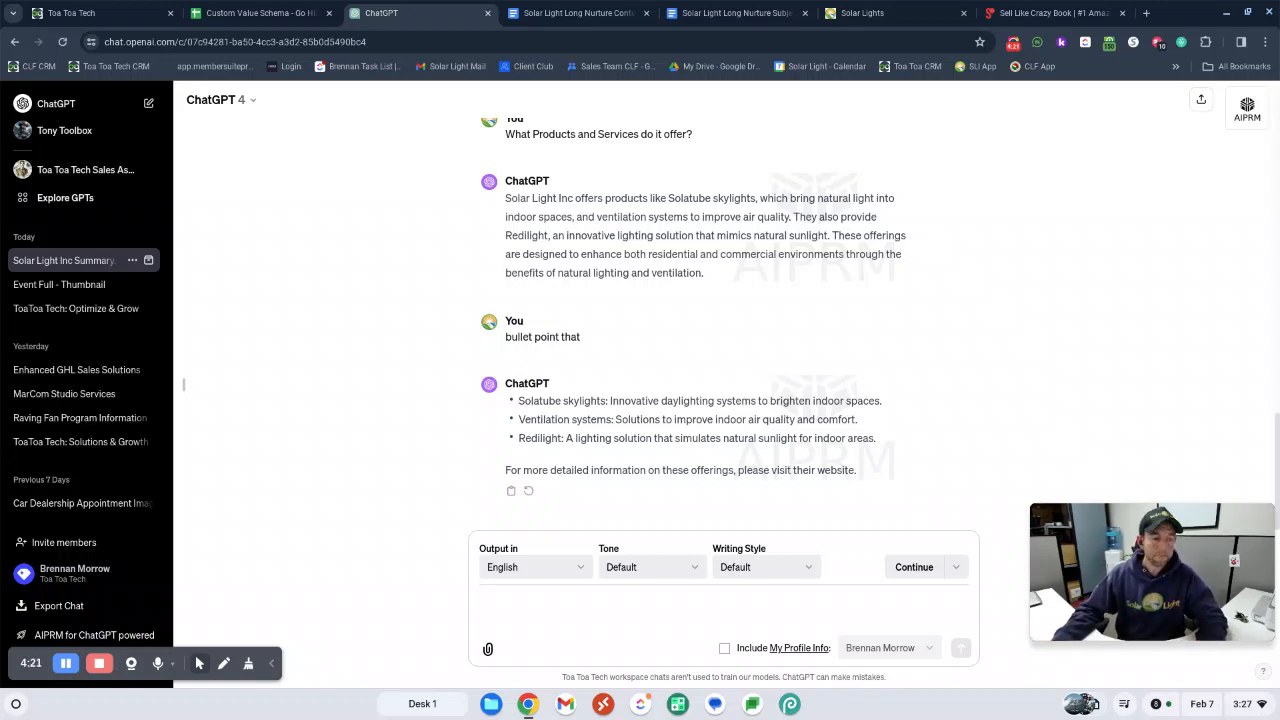
Dismiss the offer popup on the Sell Like Crazy book page and examine its headline and sales copy
click(1012, 14)
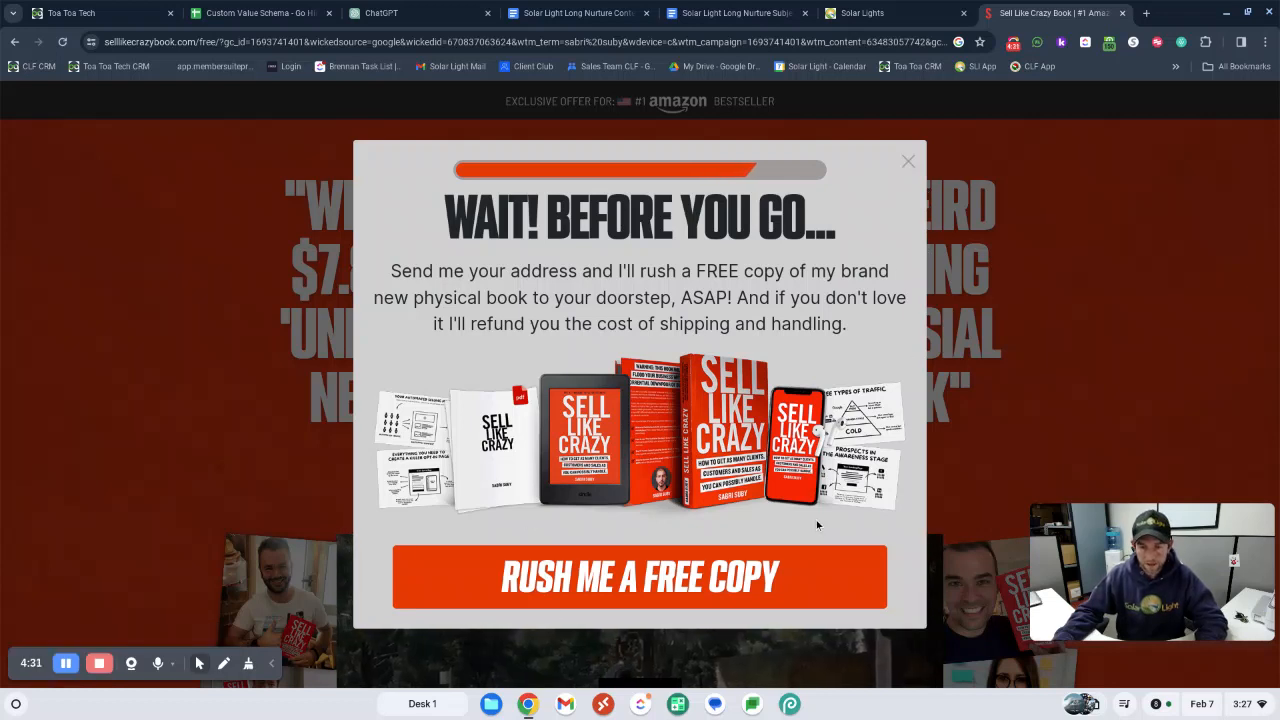
click(912, 164)
scroll(980, 378, down, 2)
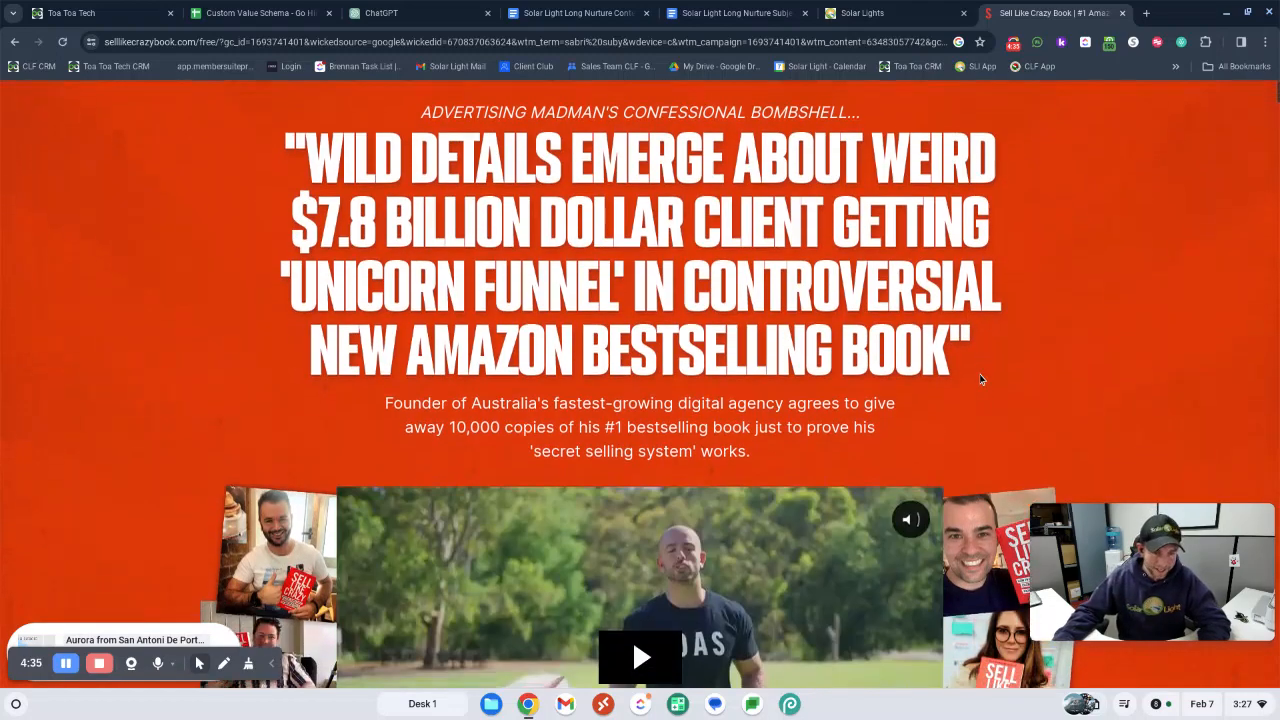
scroll(980, 378, down, 5)
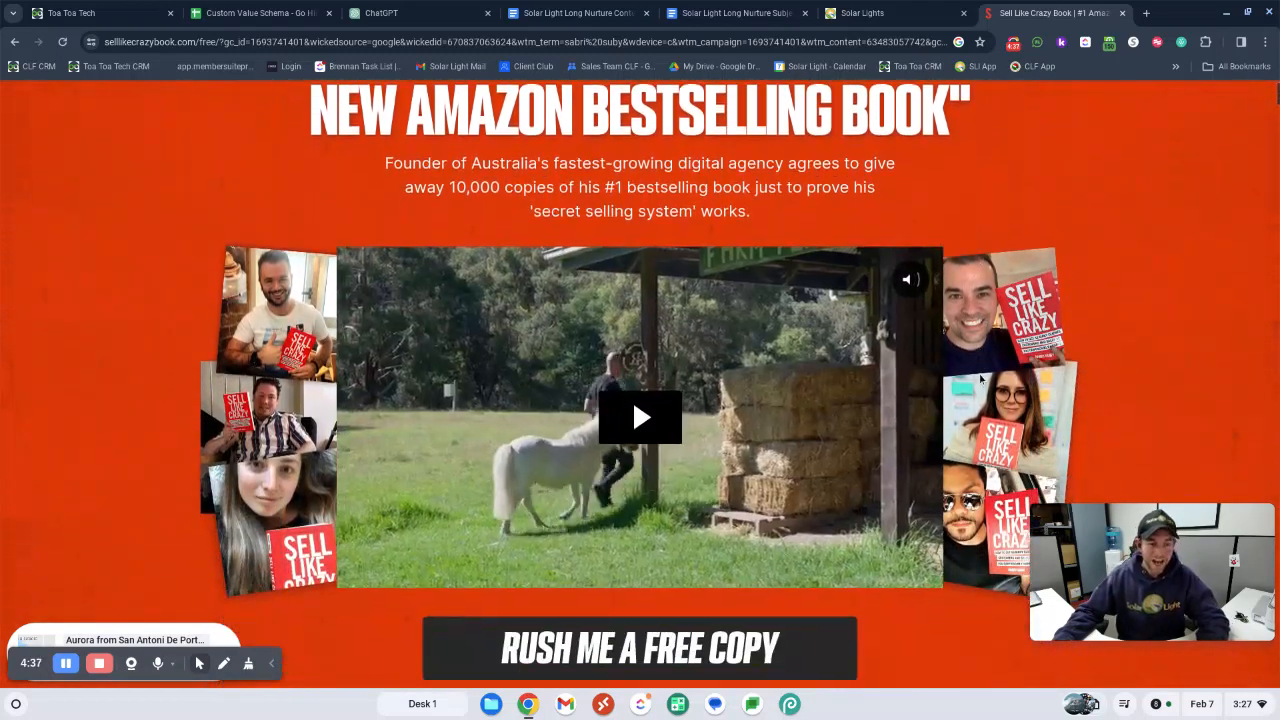
scroll(980, 376, down, 4)
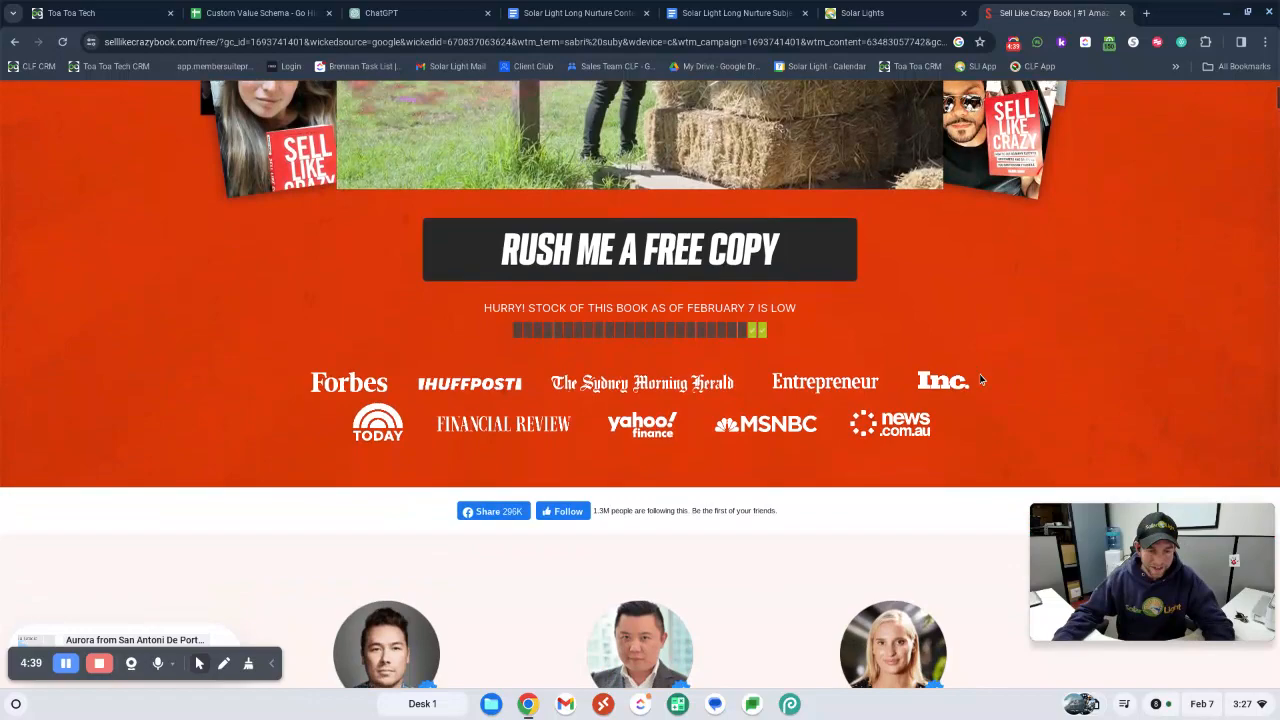
scroll(938, 392, up, 2)
scroll(938, 392, up, 8)
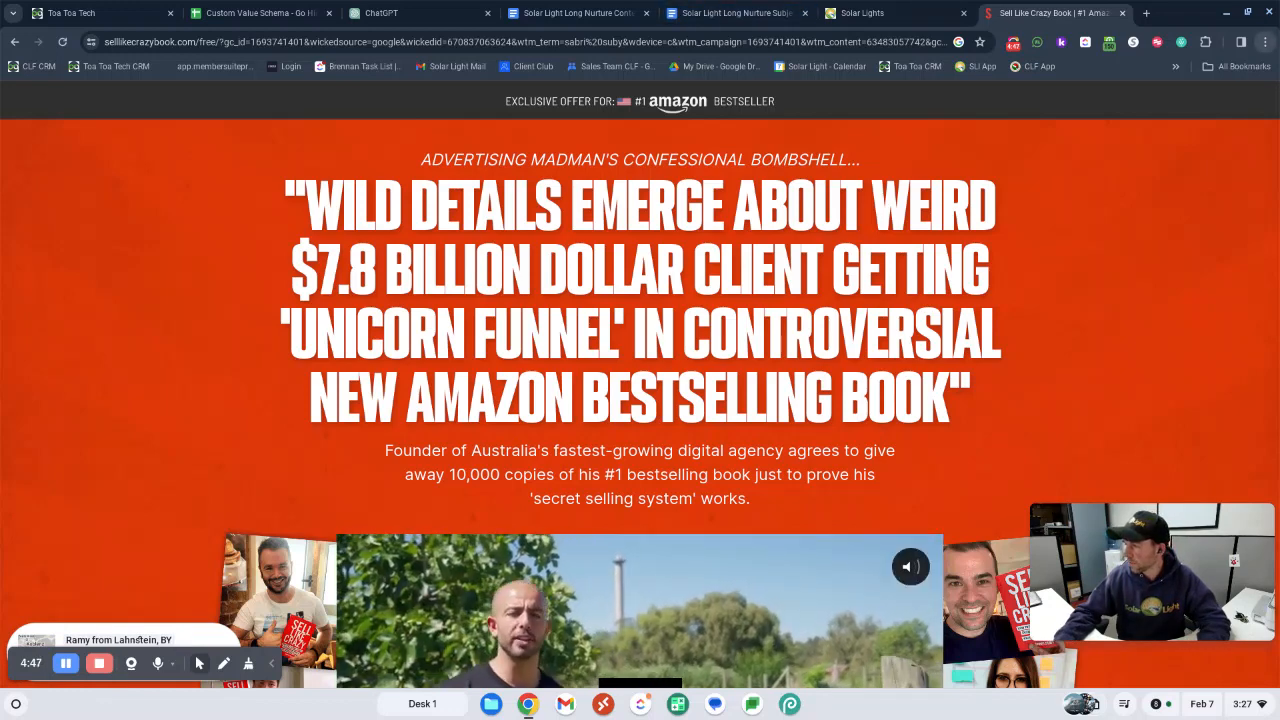
Send ChatGPT the whole Timeless Formulas document, introduced by "These are the best email subject headline formulas, we will use them in the next steps."
drag(790, 686, 600, 8)
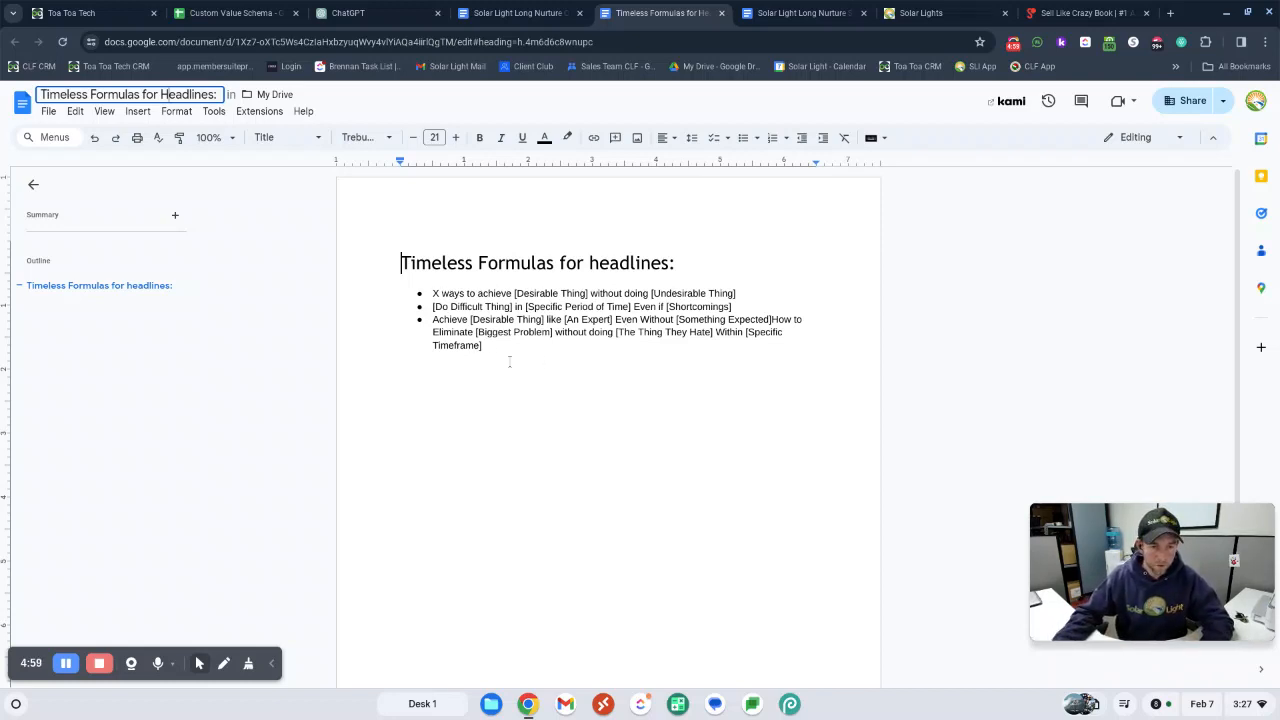
key(ctrl+a)
key(ctrl+c)
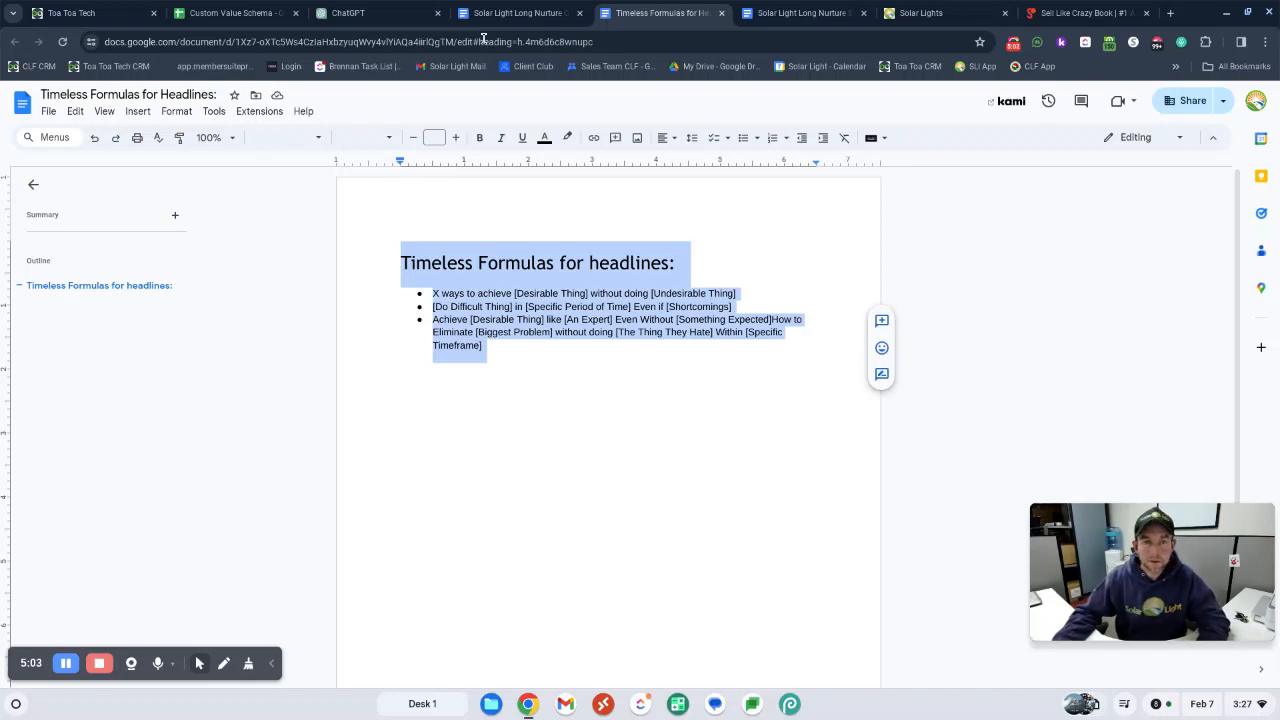
click(368, 13)
click(570, 600)
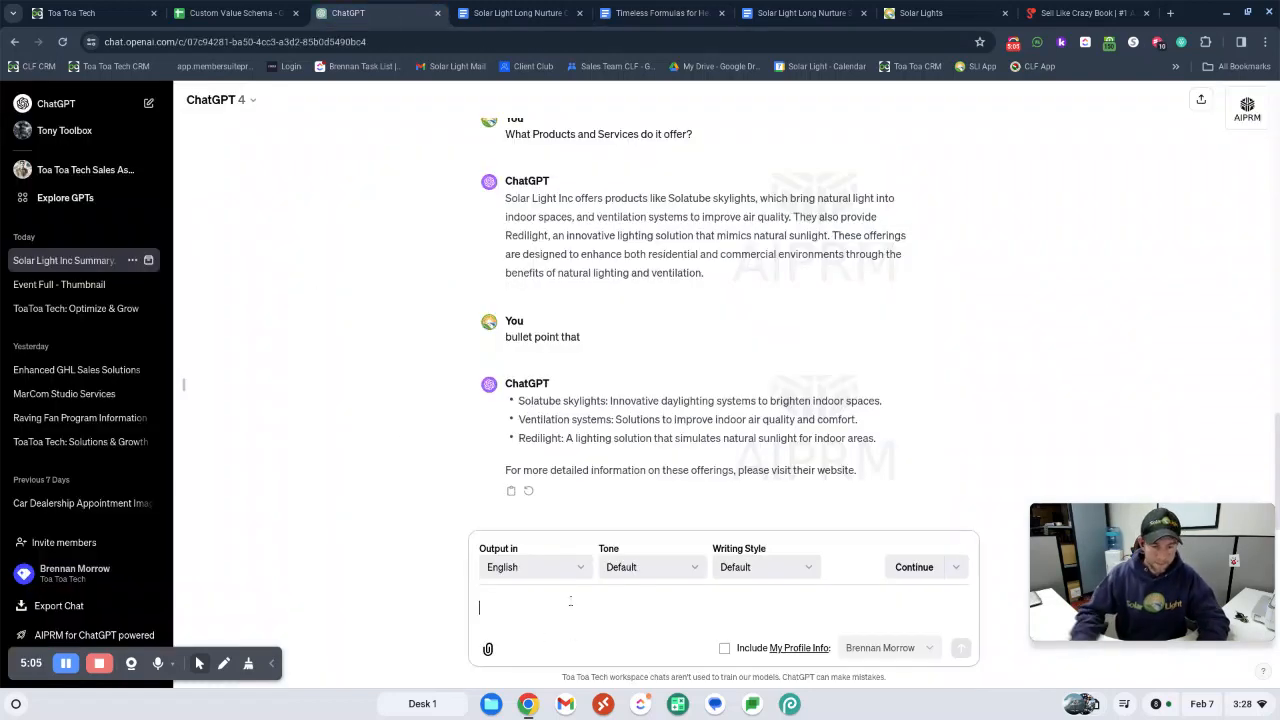
text(These are the)
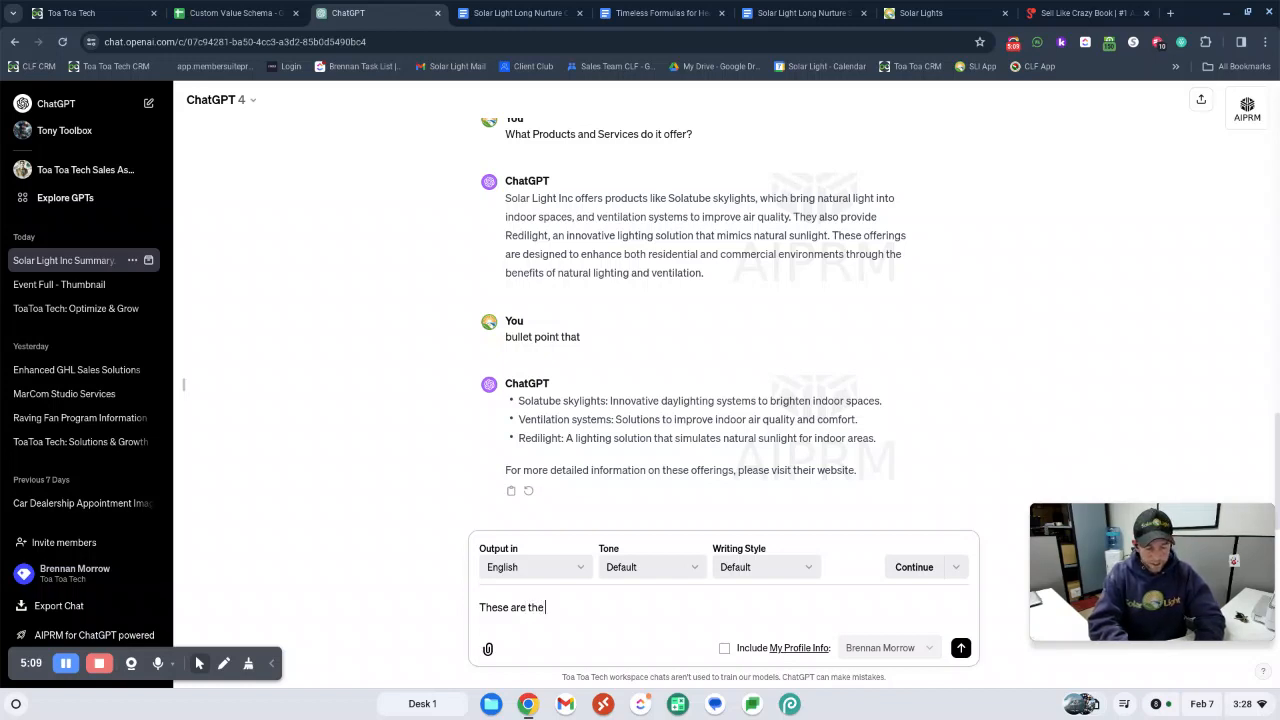
text( best)
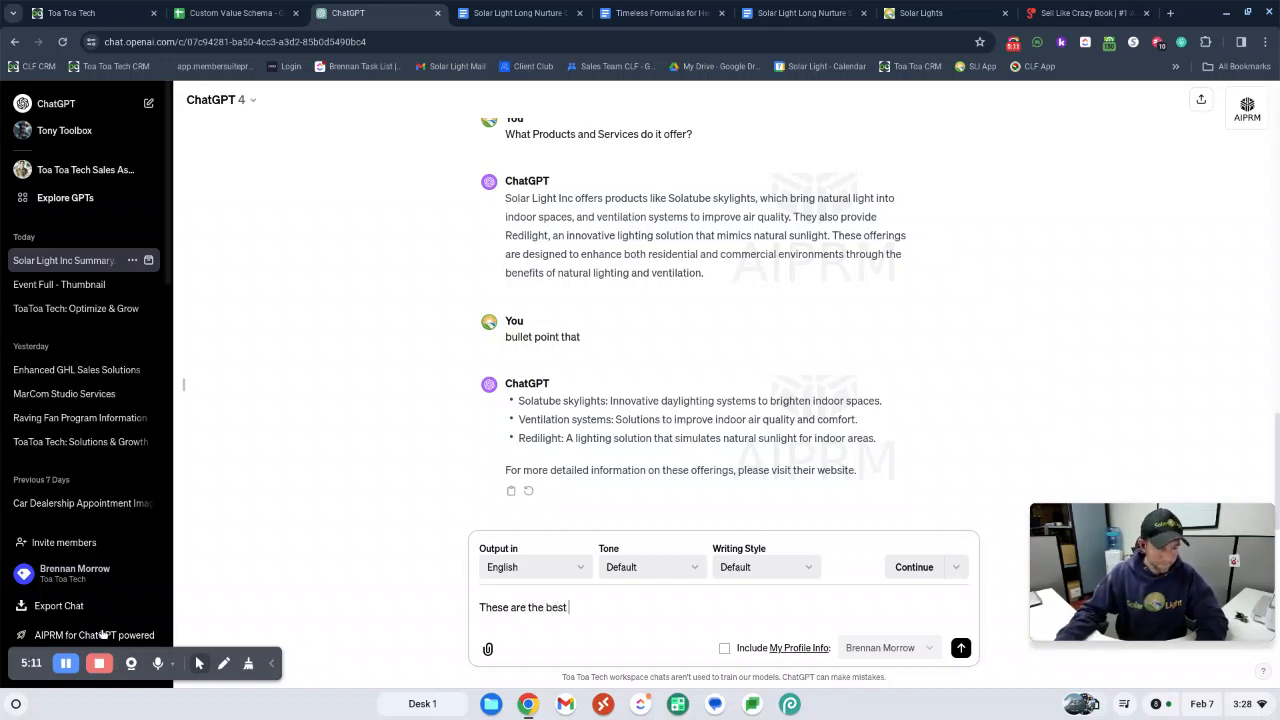
text( email subject headline formulas, we will use them in the next steps.)
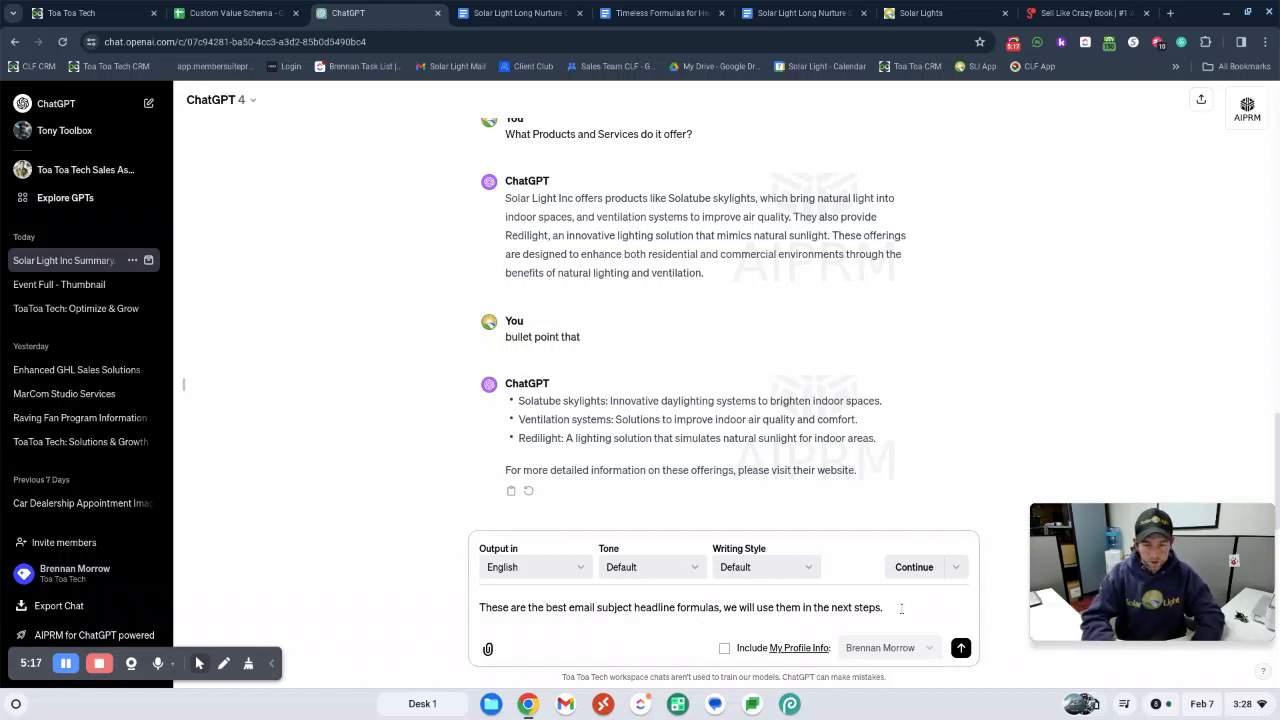
key(ctrl+v)
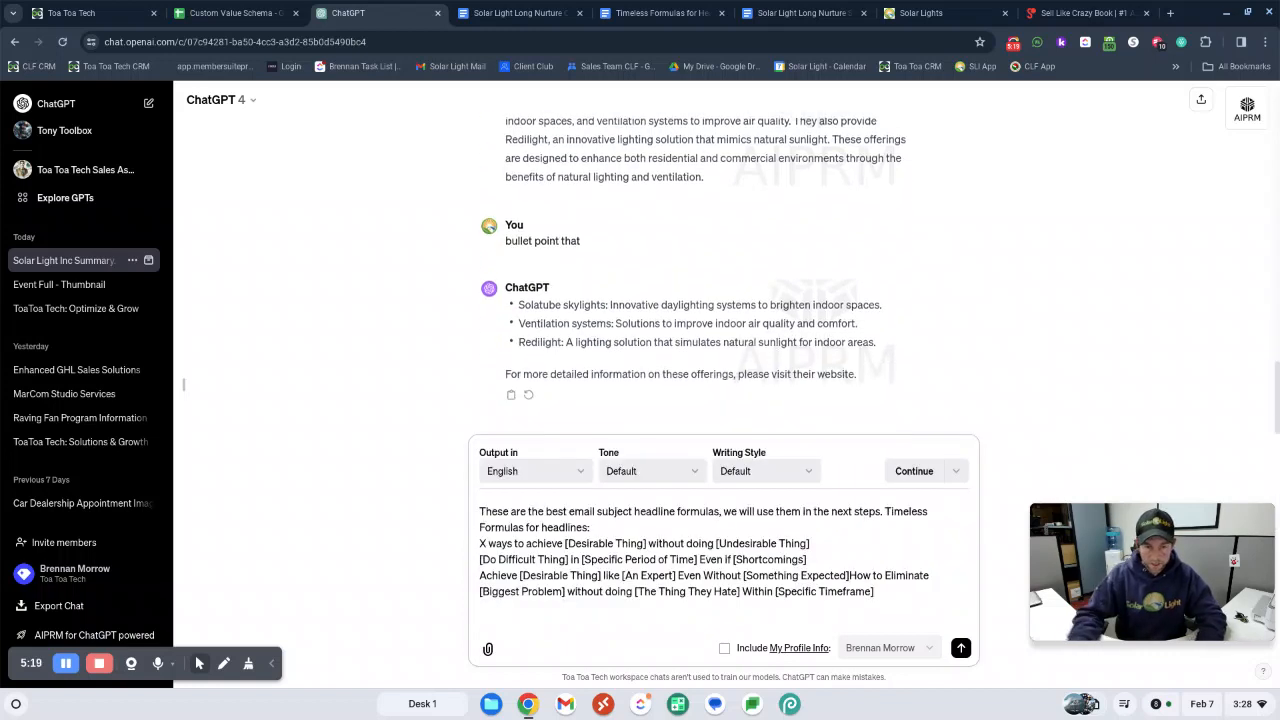
click(960, 648)
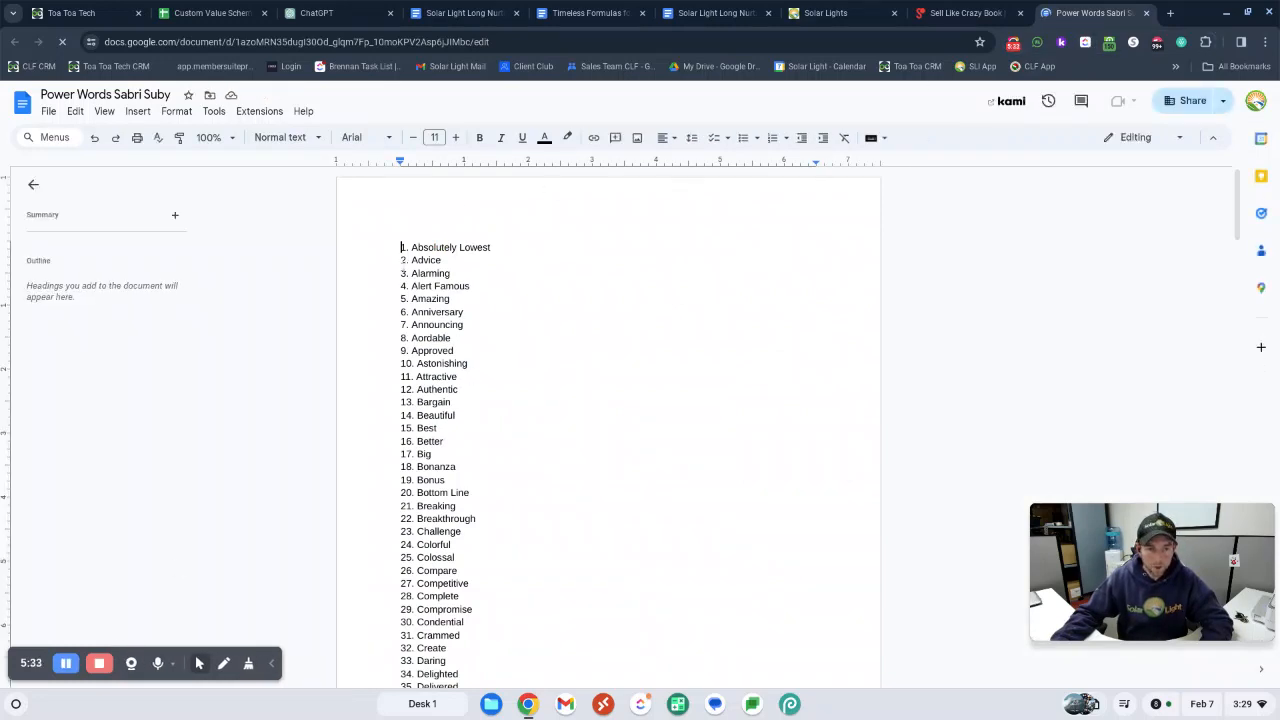
Copy the complete numbered list in the Power Words Sabri Suby document, from Absolutely Lowest through Zinger
drag(400, 247, 543, 554)
scroll(540, 546, down, 9)
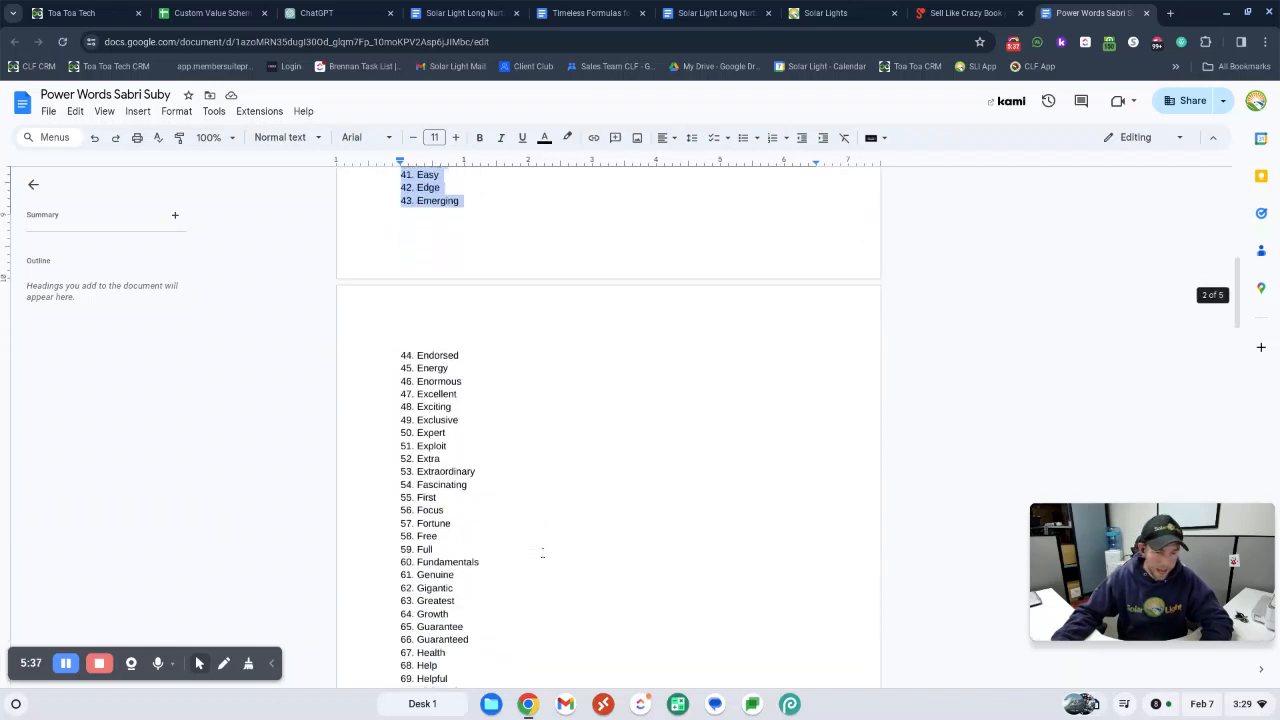
scroll(542, 552, down, 10)
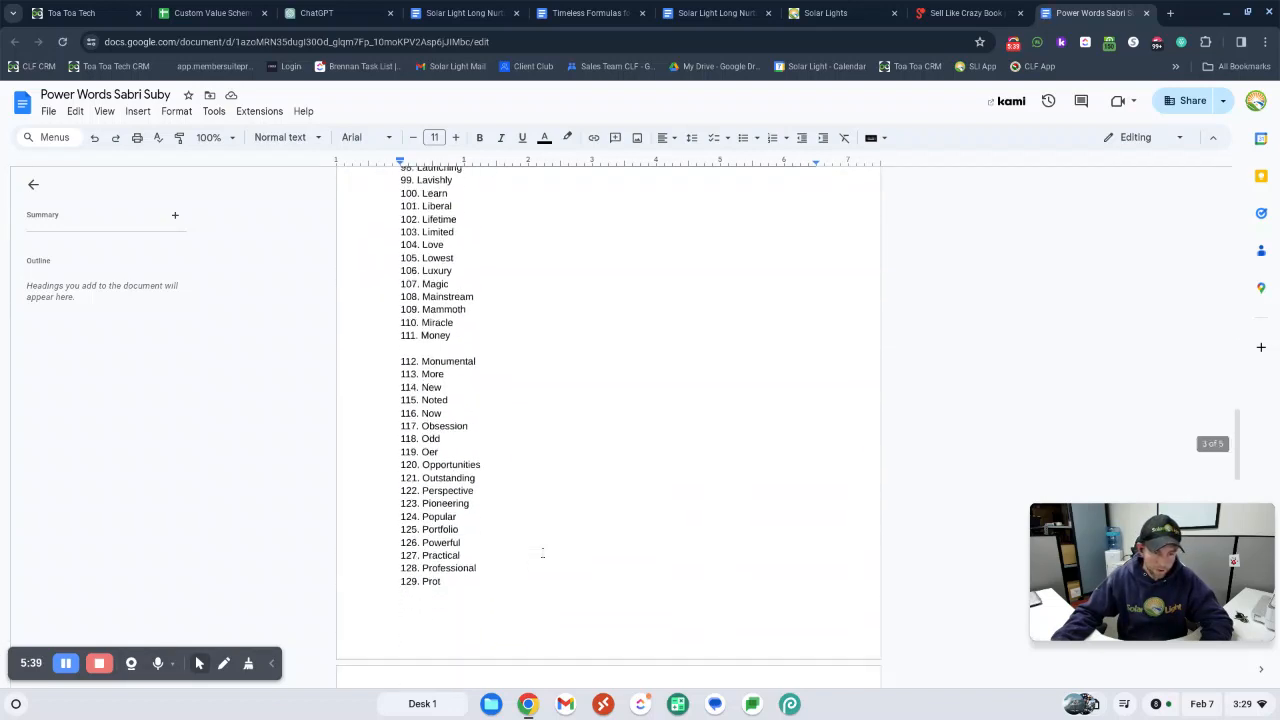
scroll(542, 552, down, 10)
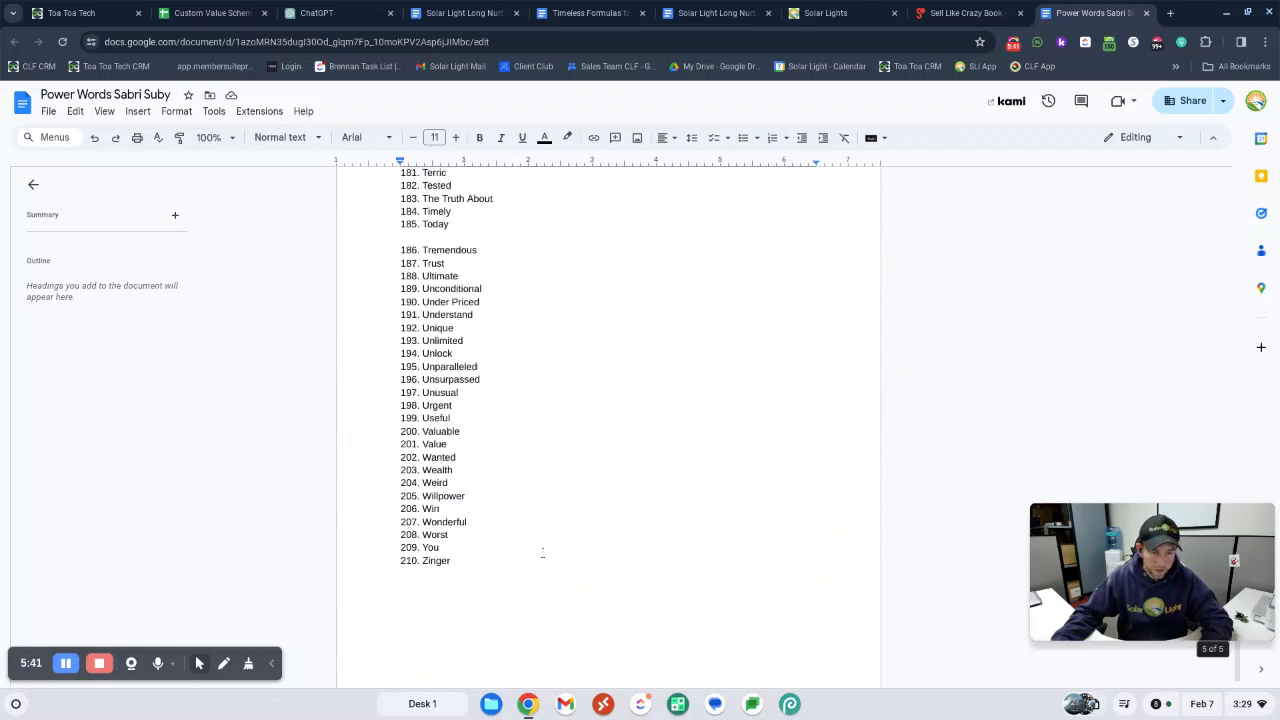
drag(542, 552, 504, 558)
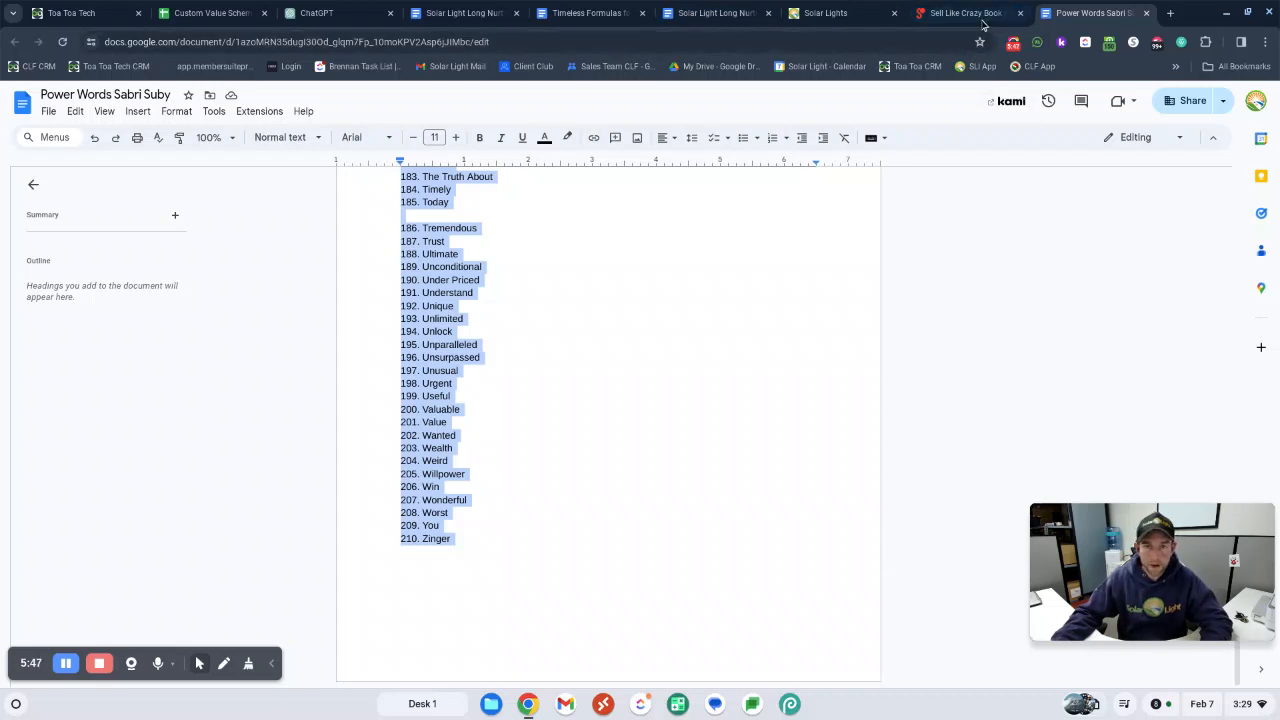
Send the copied power words list to ChatGPT in the same conversation and check its reply
click(327, 15)
click(552, 597)
key(ctrl+v)
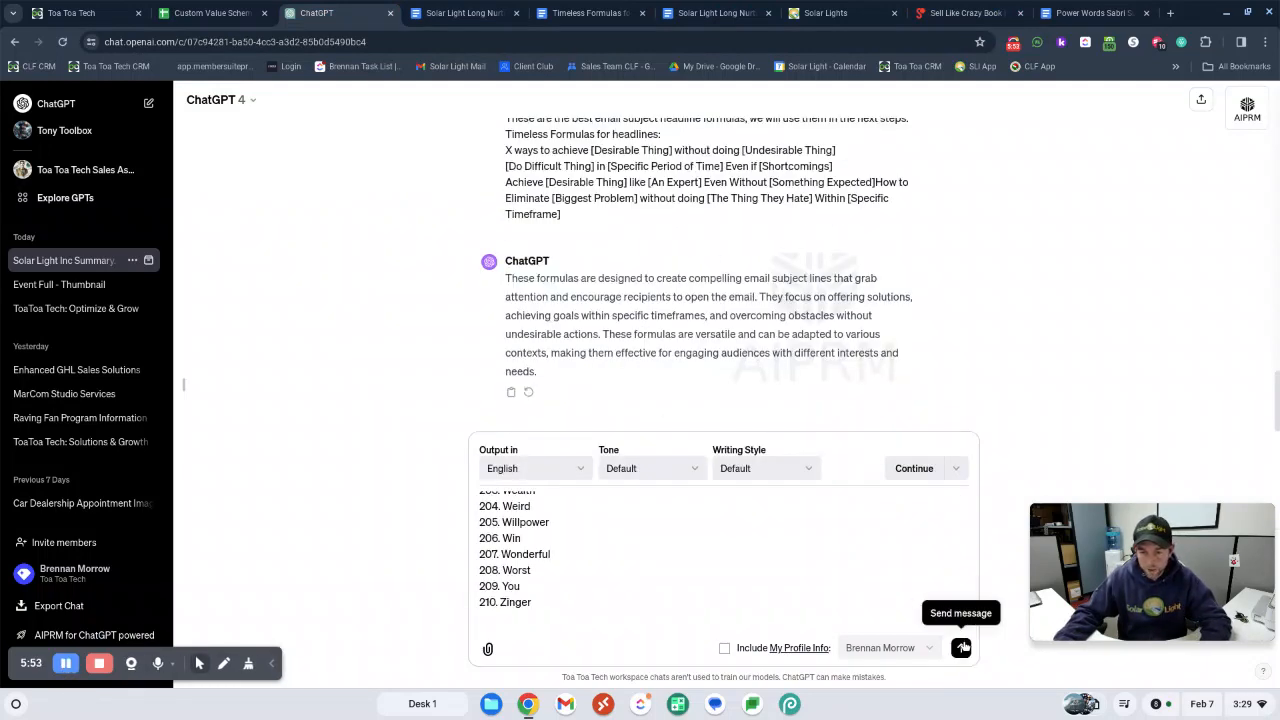
click(960, 648)
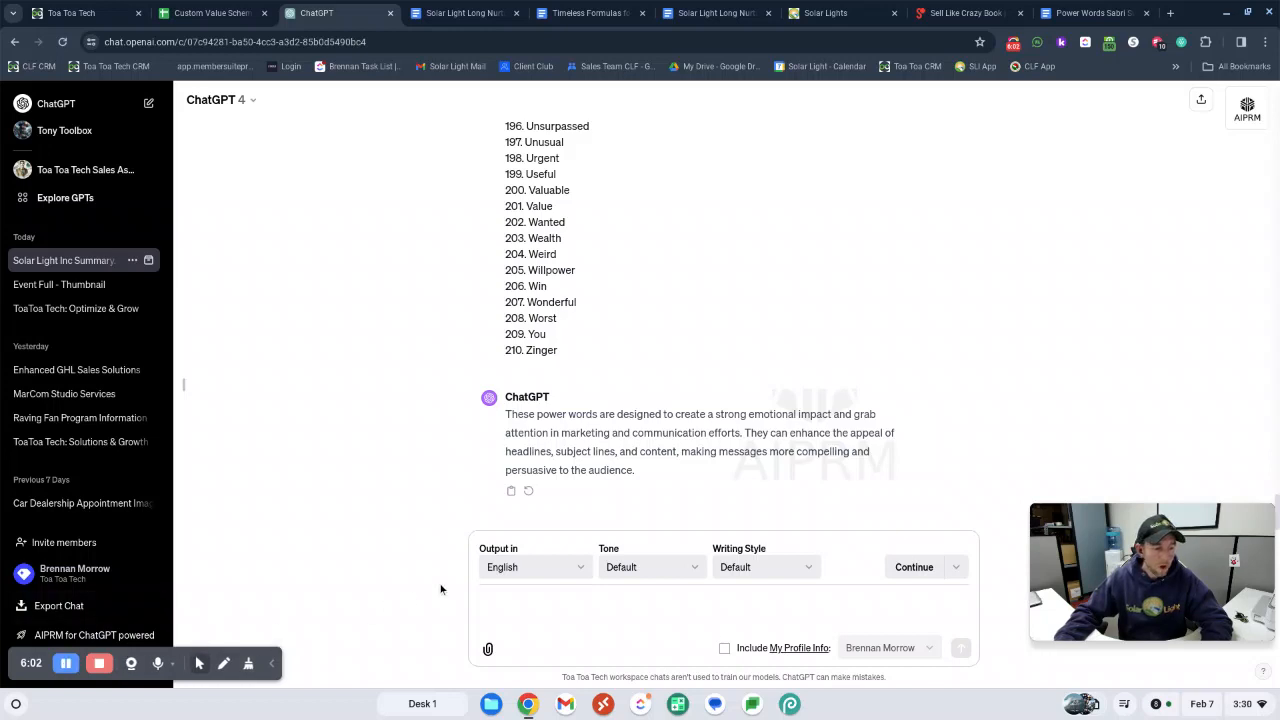
scroll(777, 516, up, 3)
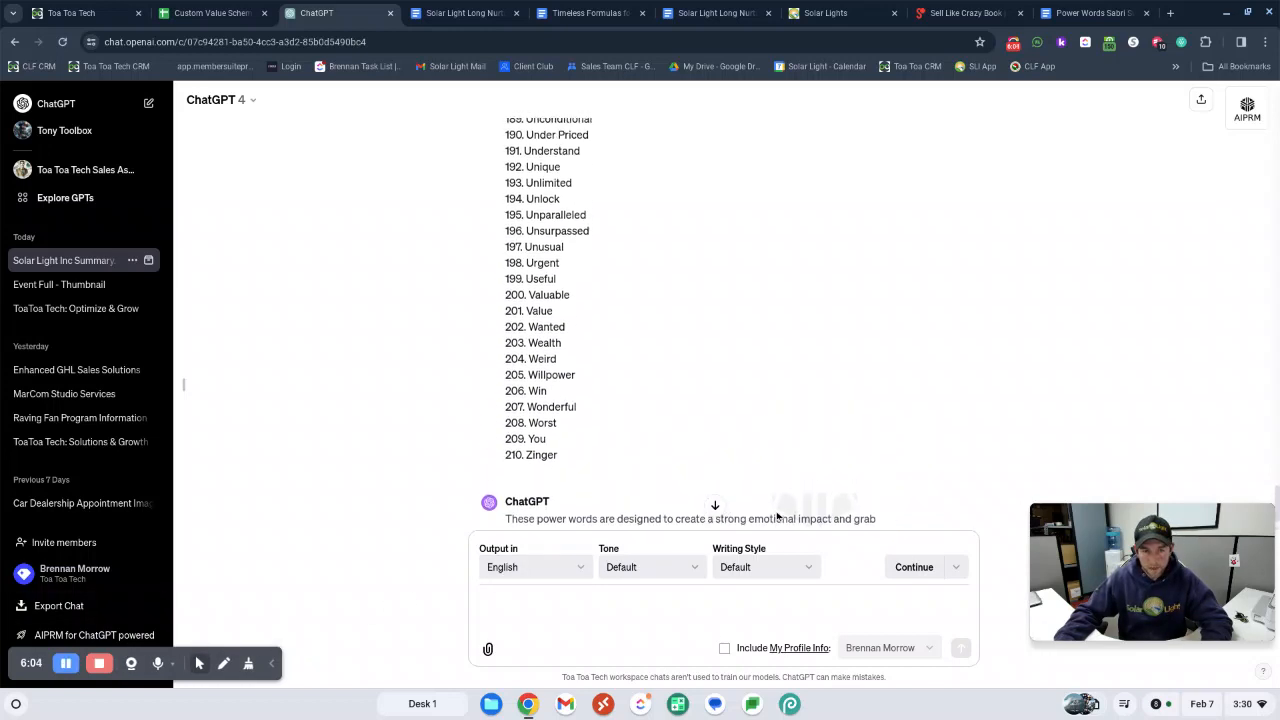
scroll(777, 516, down, 3)
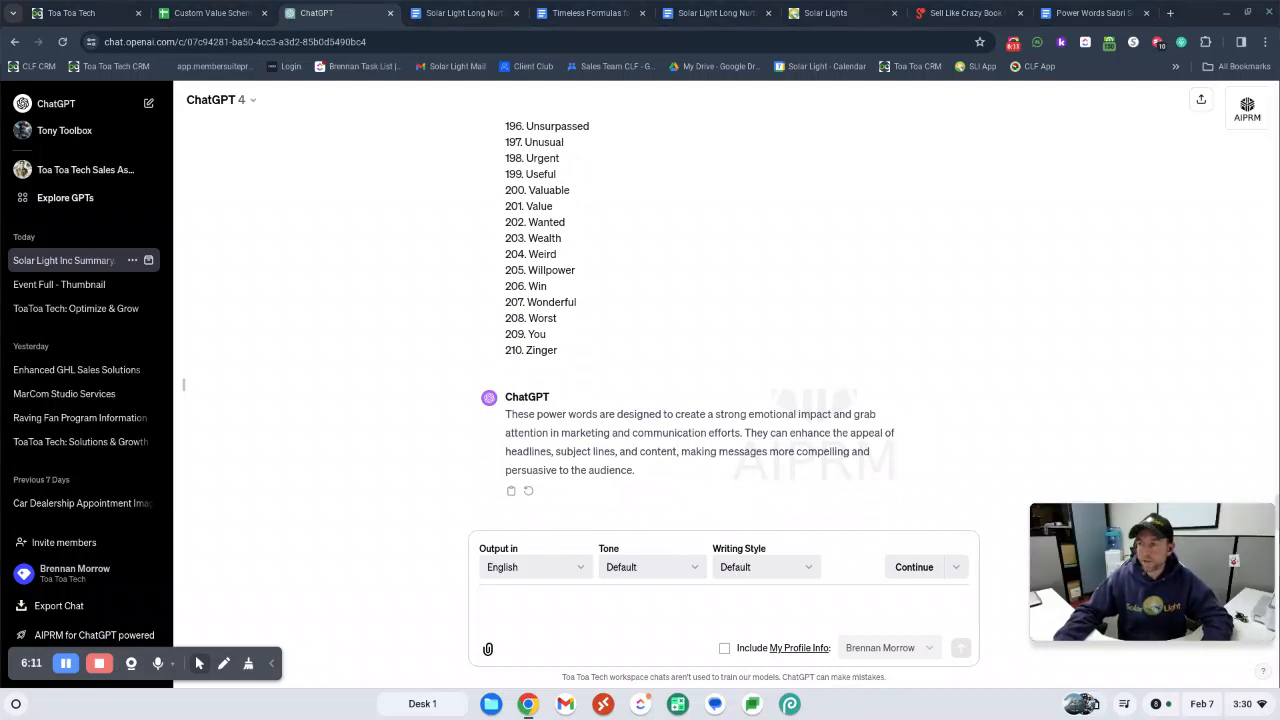
Download the Custom Value Schema - Toa Toa Tech spreadsheet as a CSV file and review its unique keys down to the Custom Value section
drag(1278, 400, 860, 12)
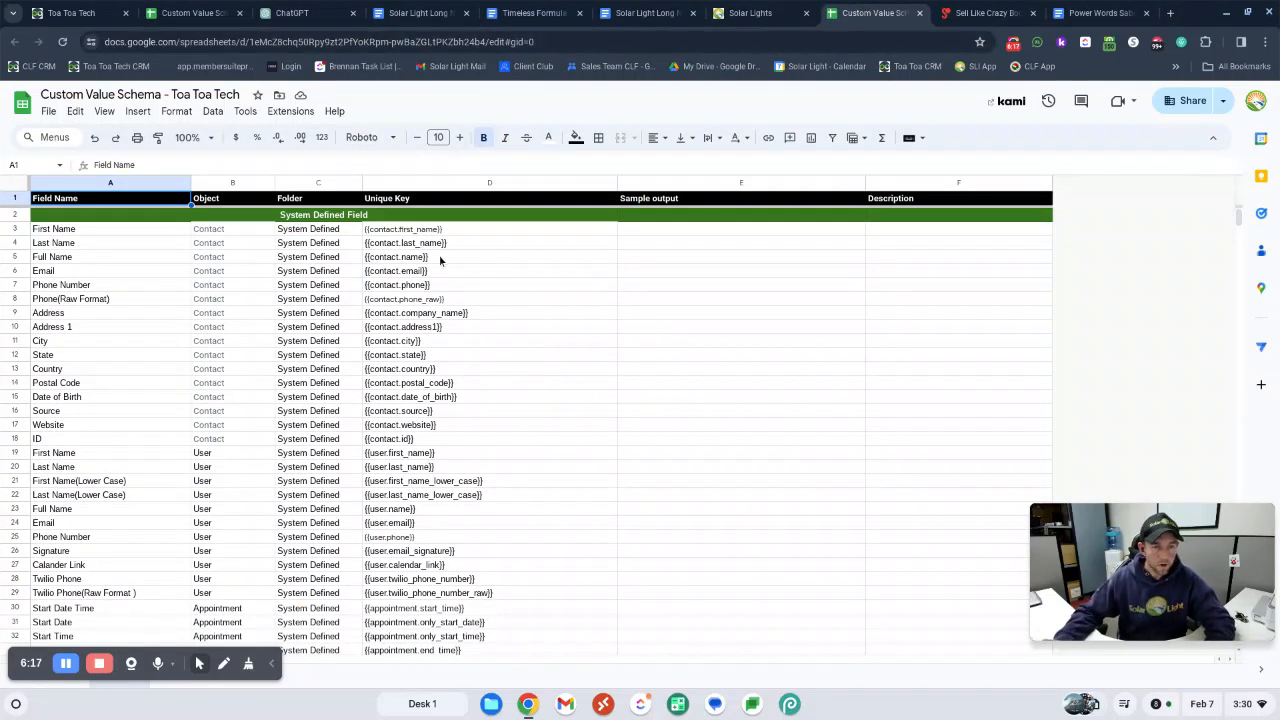
click(47, 111)
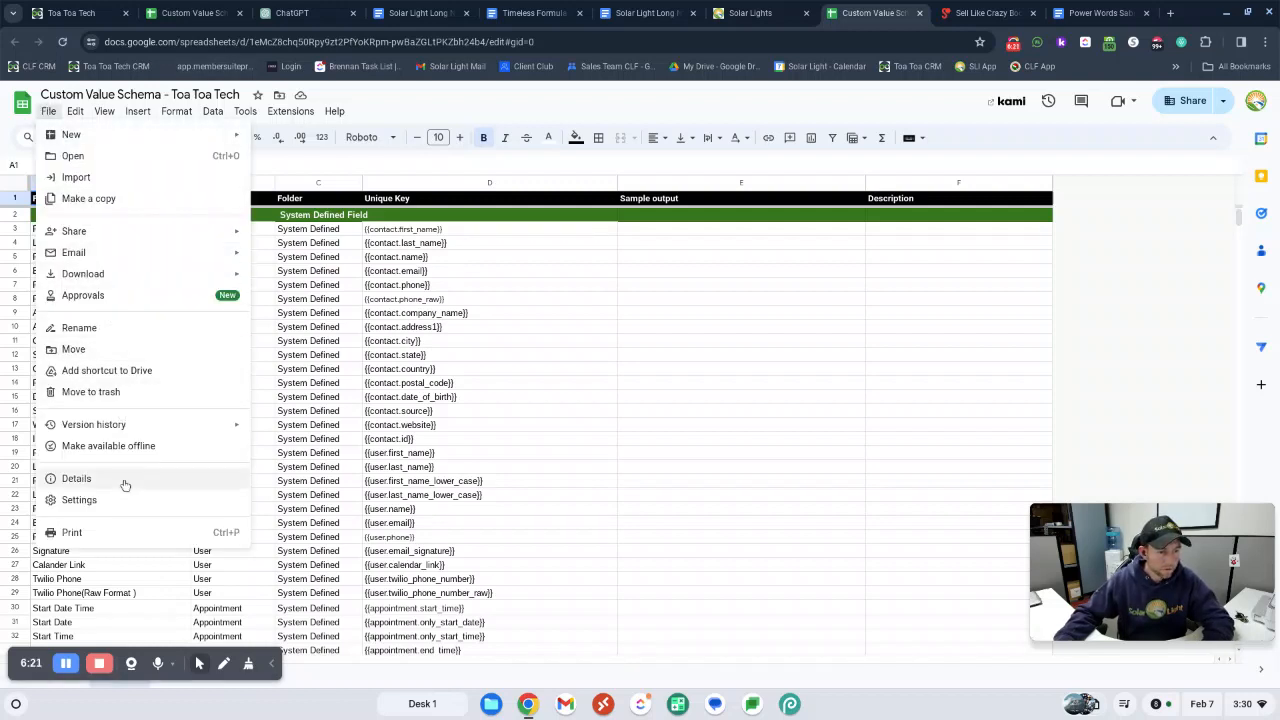
mouse_move(100, 275)
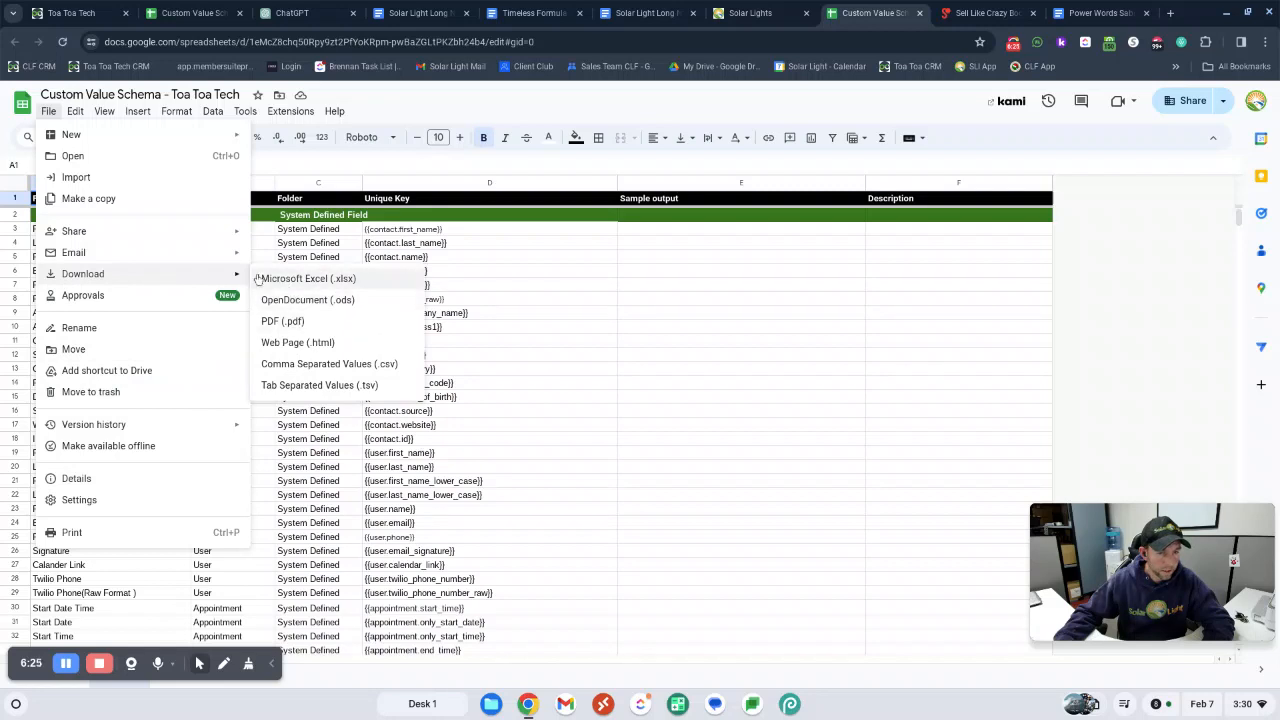
click(345, 366)
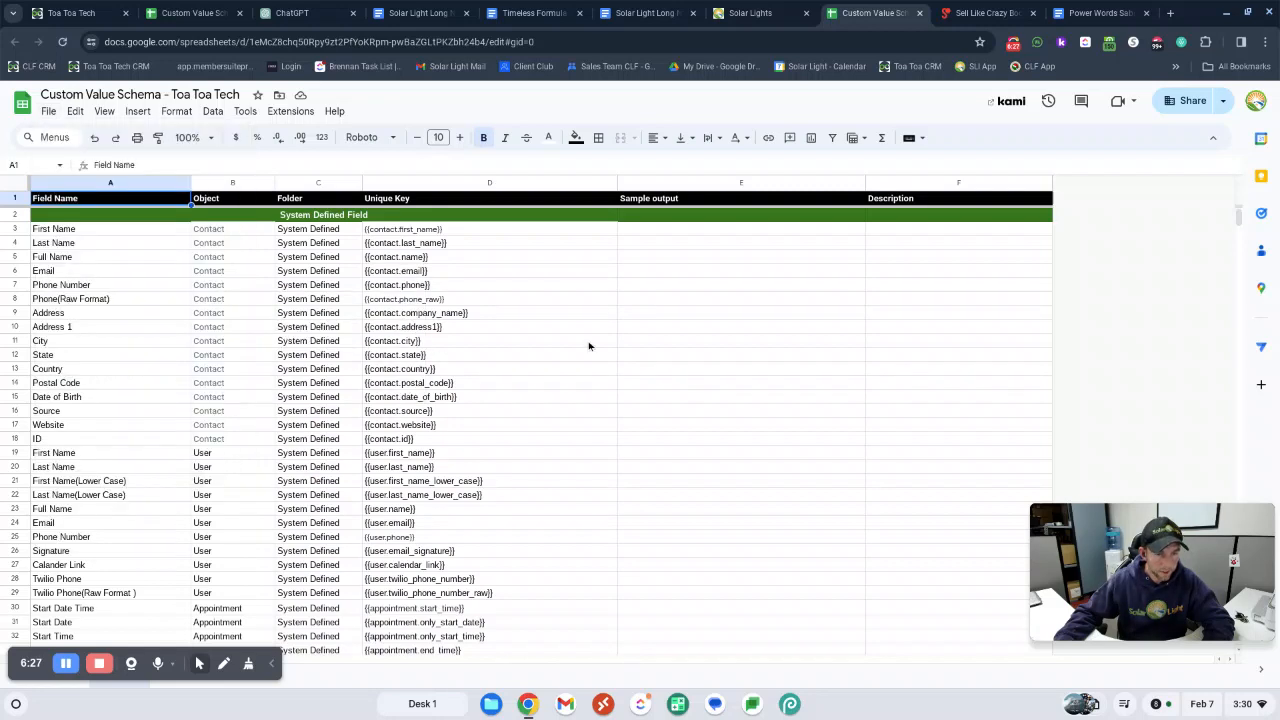
scroll(393, 296, down, 1)
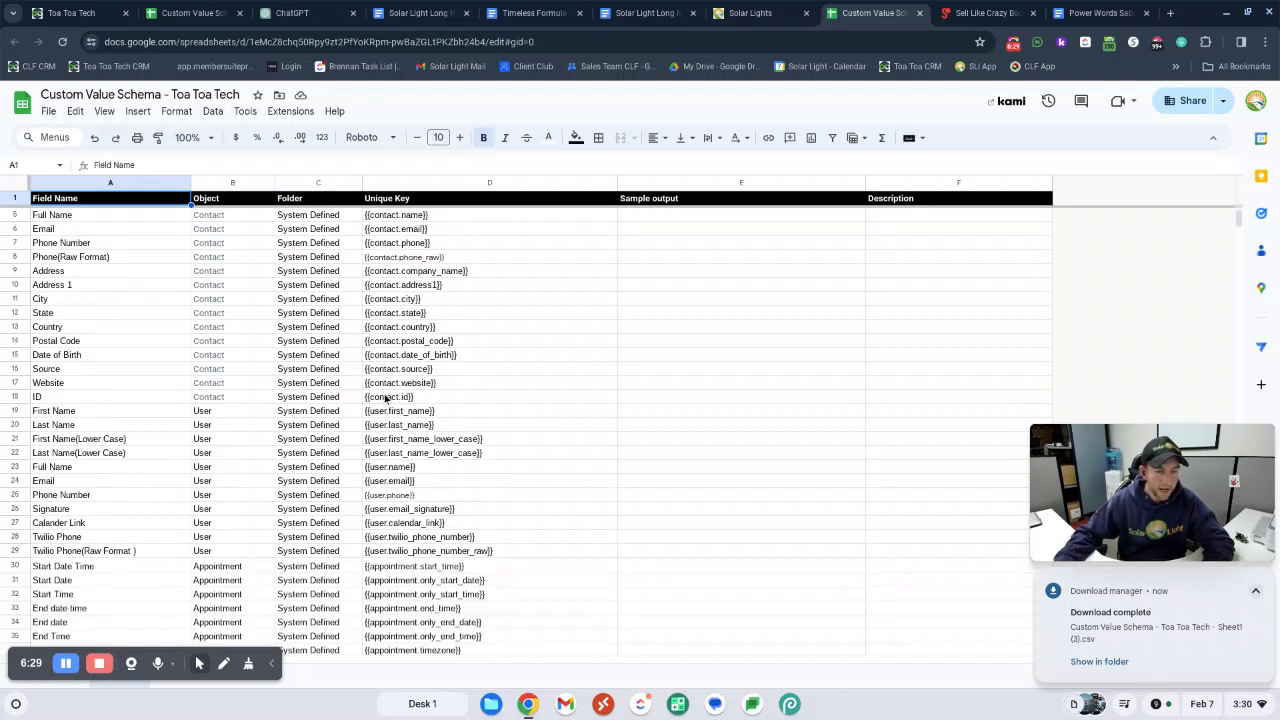
scroll(393, 296, down, 6)
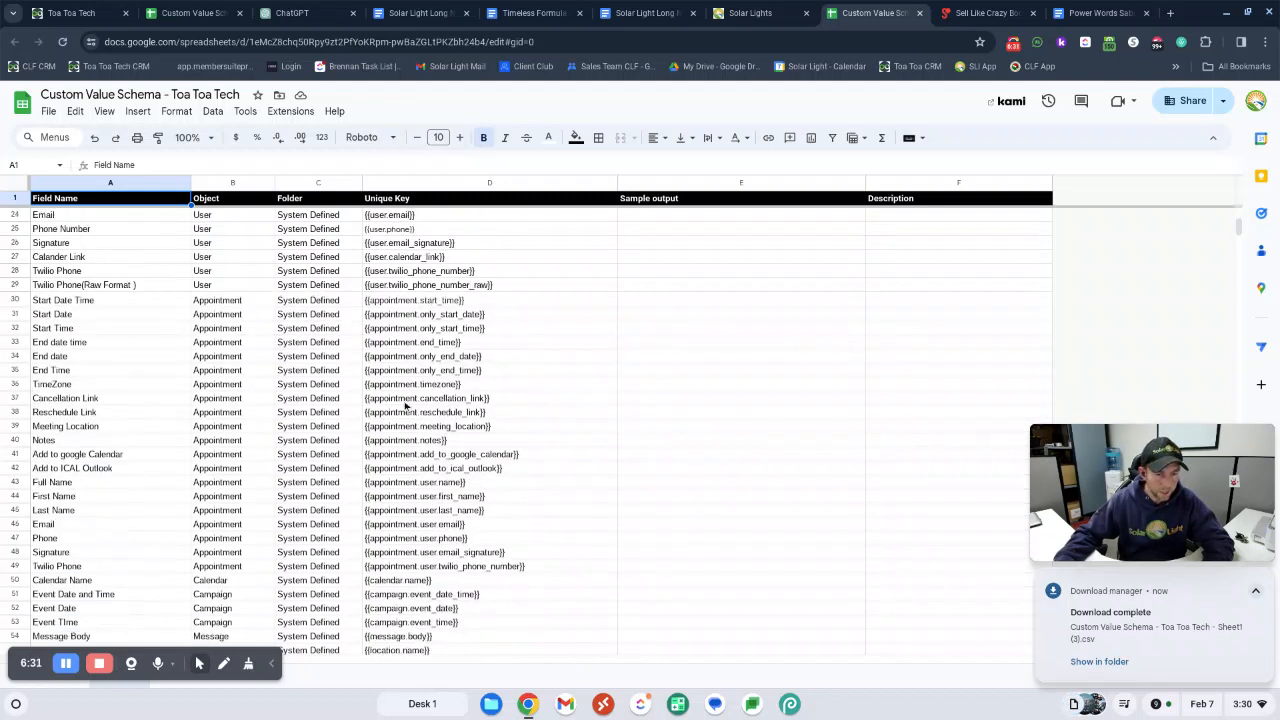
scroll(420, 440, down, 4)
scroll(420, 440, down, 12)
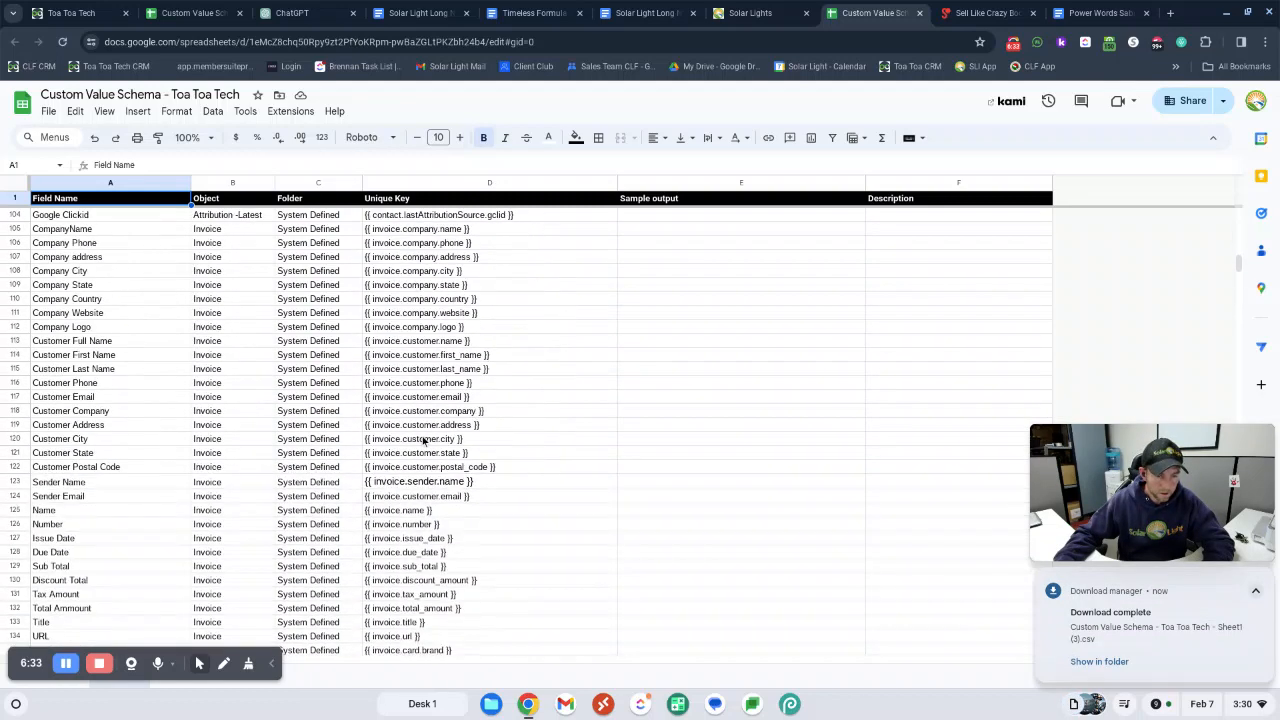
scroll(422, 441, down, 1)
click(514, 358)
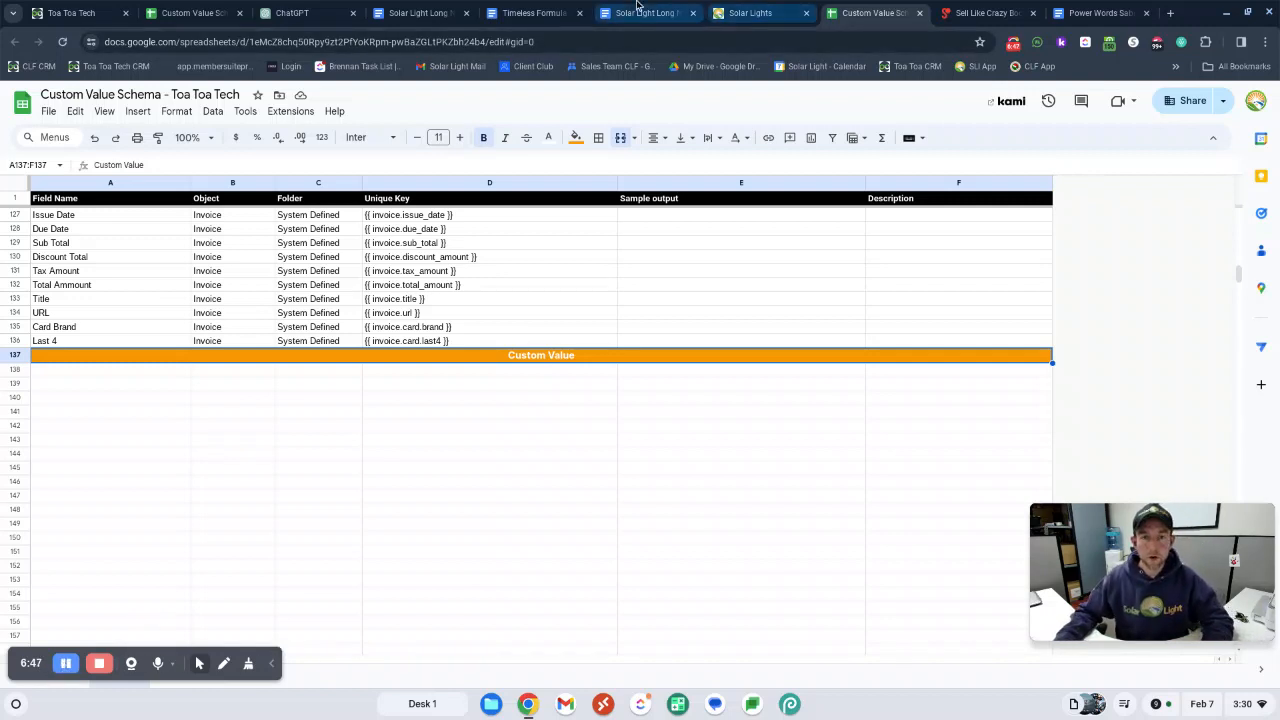
Send ChatGPT the schema CSV, noting that it holds the unique keys for writing email, contact being the person receiving it and User the sender
click(290, 13)
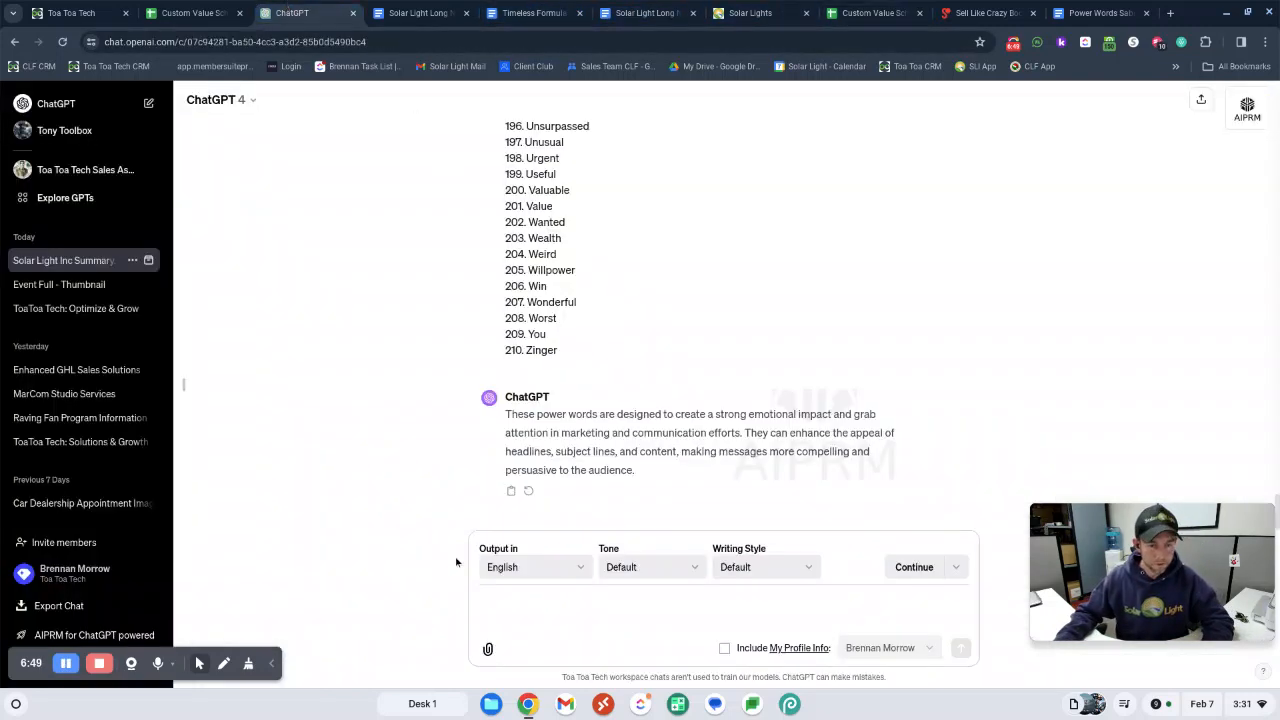
text(e)
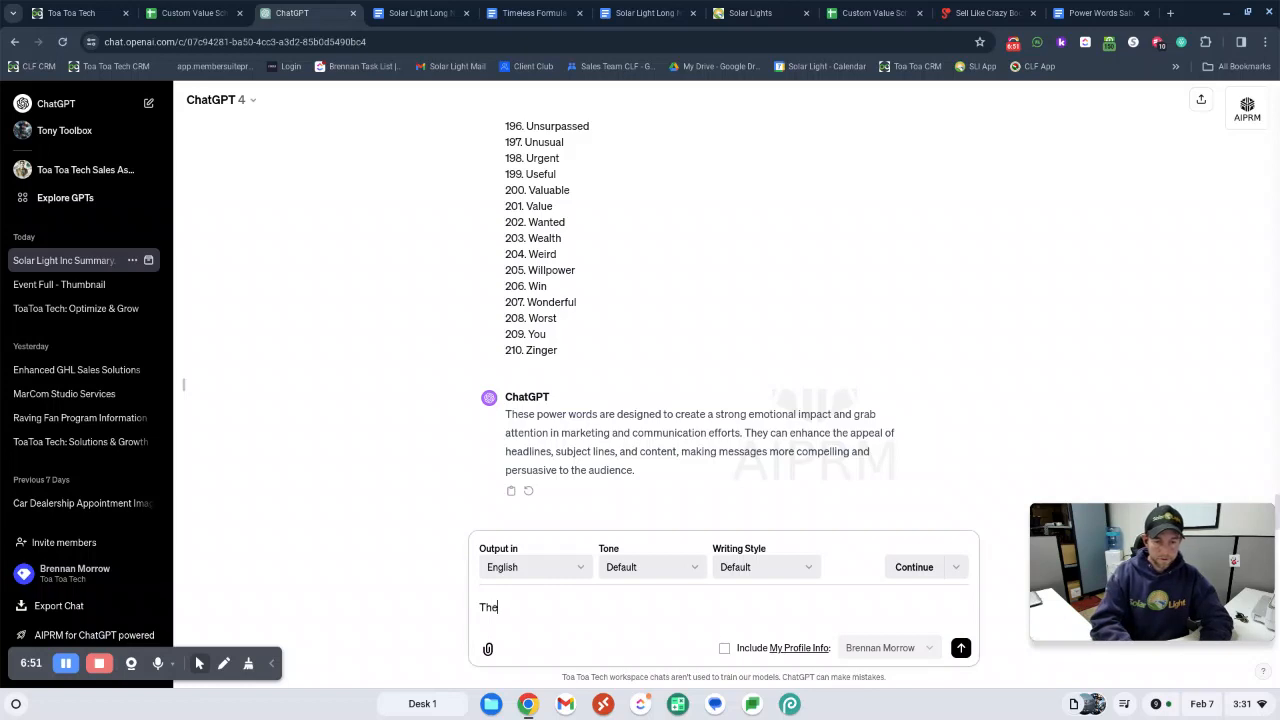
click(65, 663)
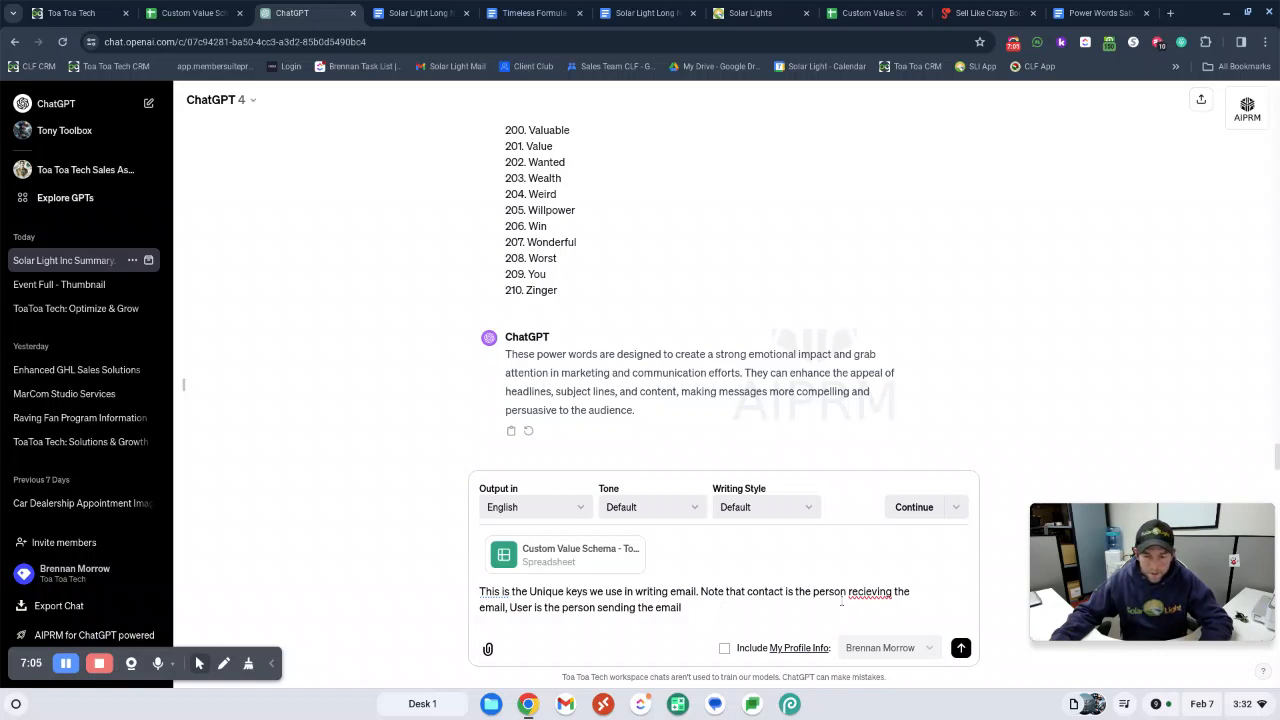
right_click(858, 596)
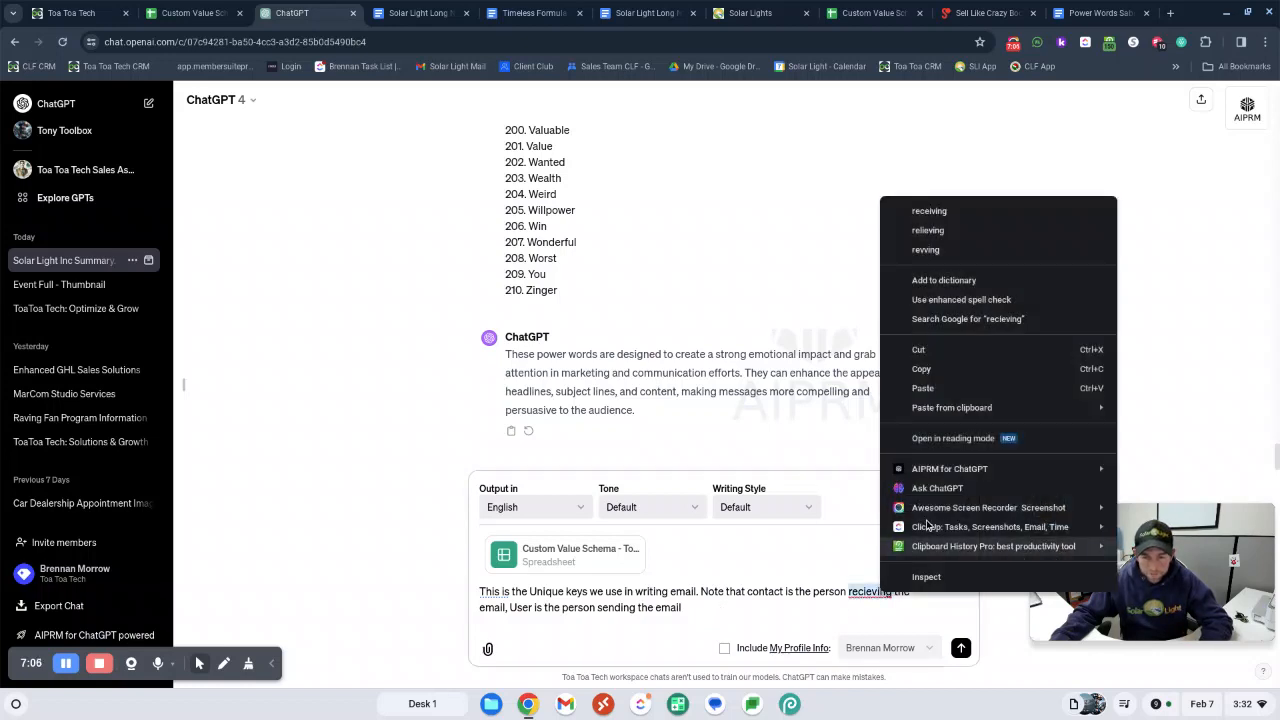
click(966, 212)
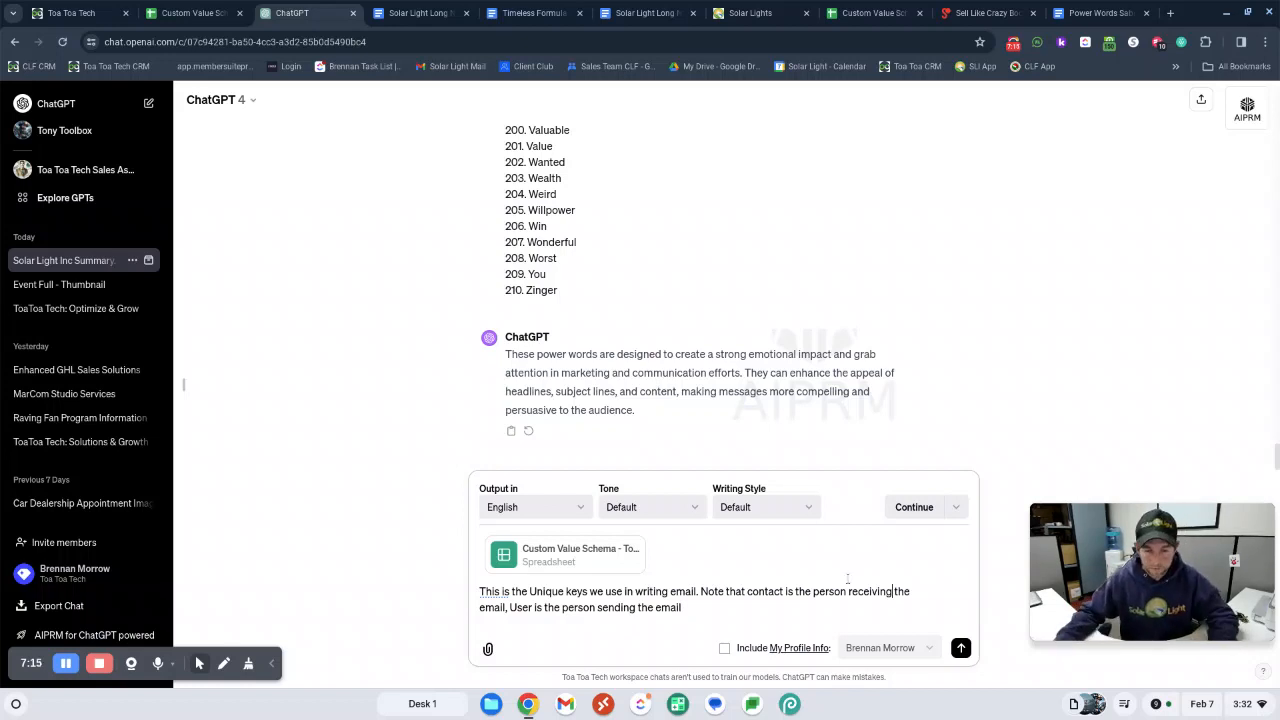
click(960, 648)
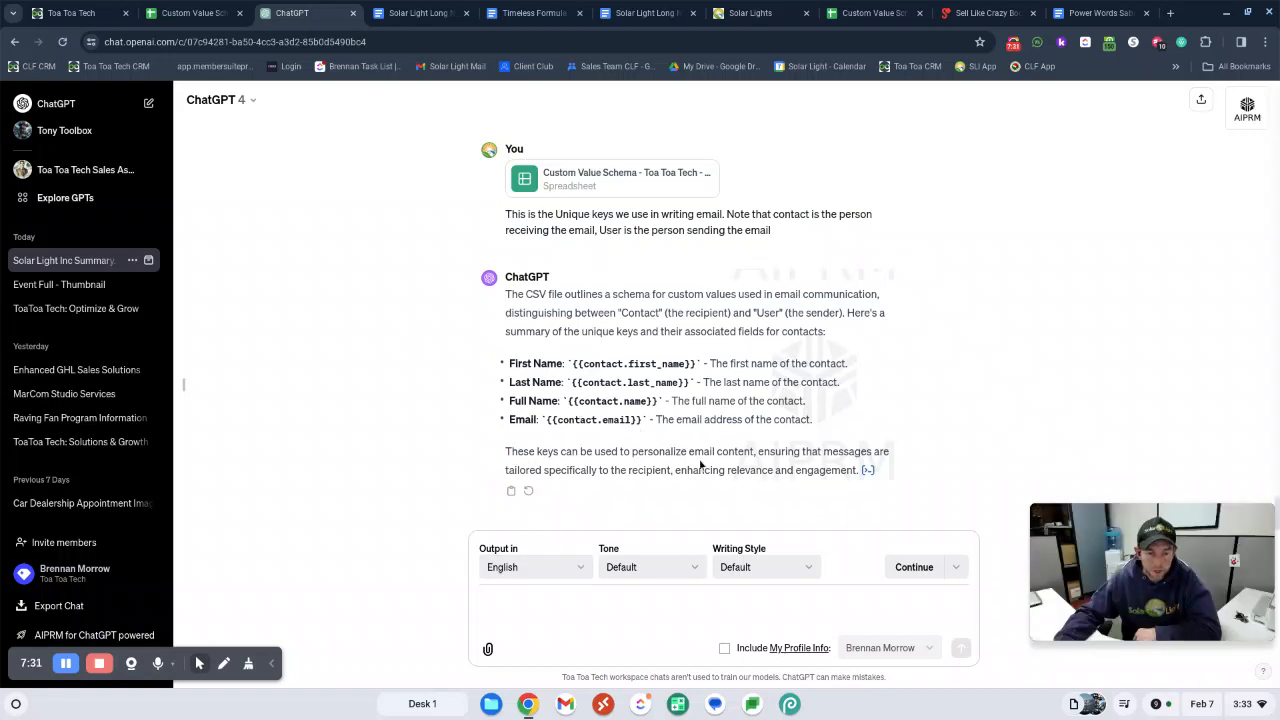
Ask for subject lines for 52 weekly emails: 80% free knowledge, tips and tricks, 20% self promotion or creative special offers and coupon
click(537, 603)
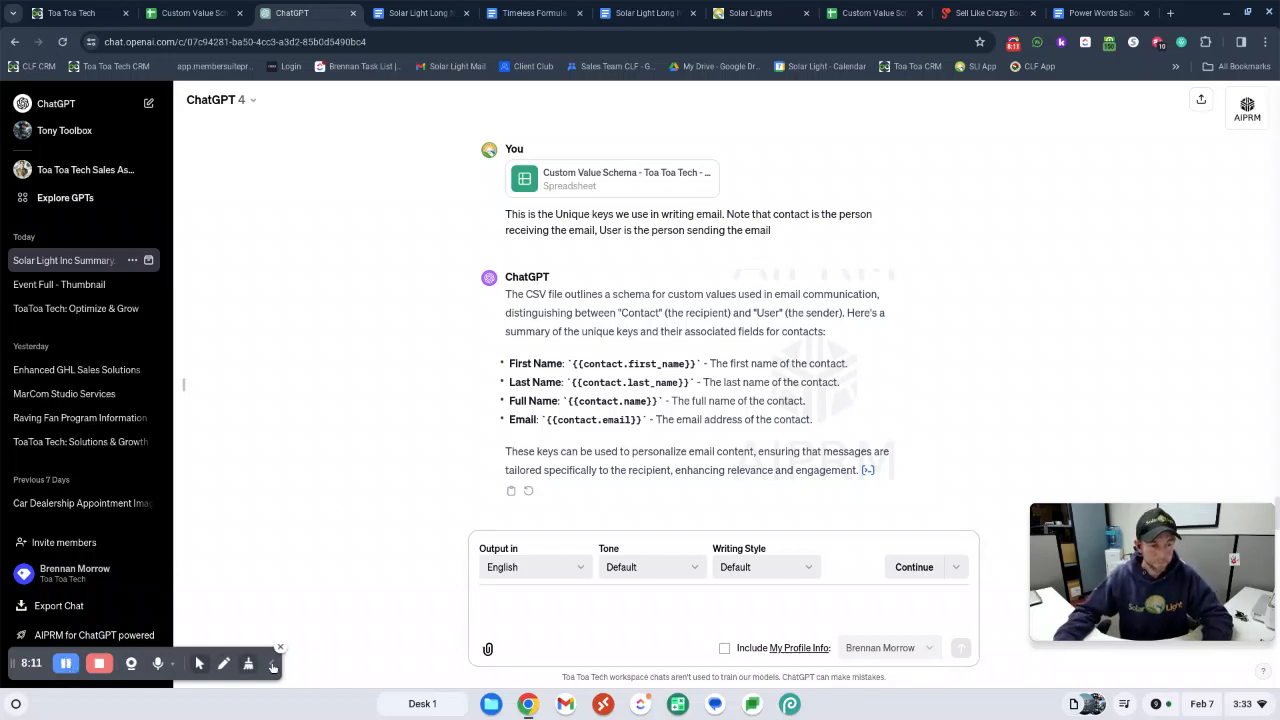
click(66, 664)
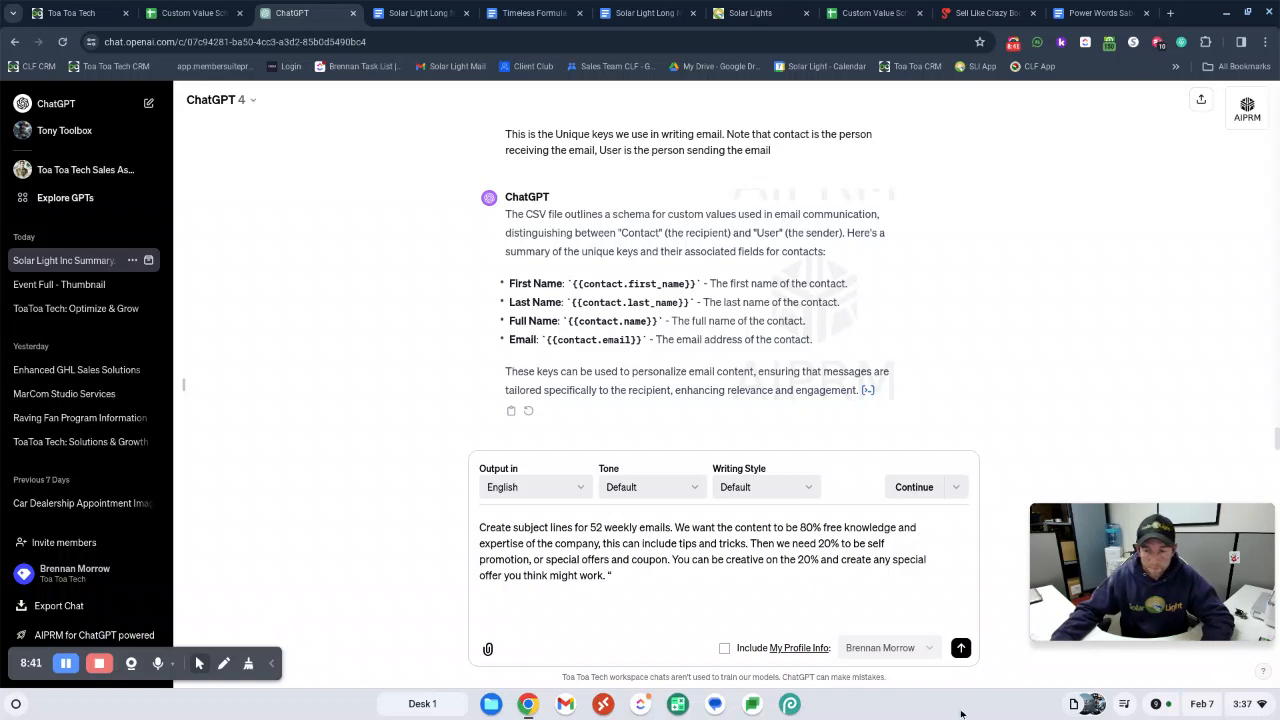
click(962, 647)
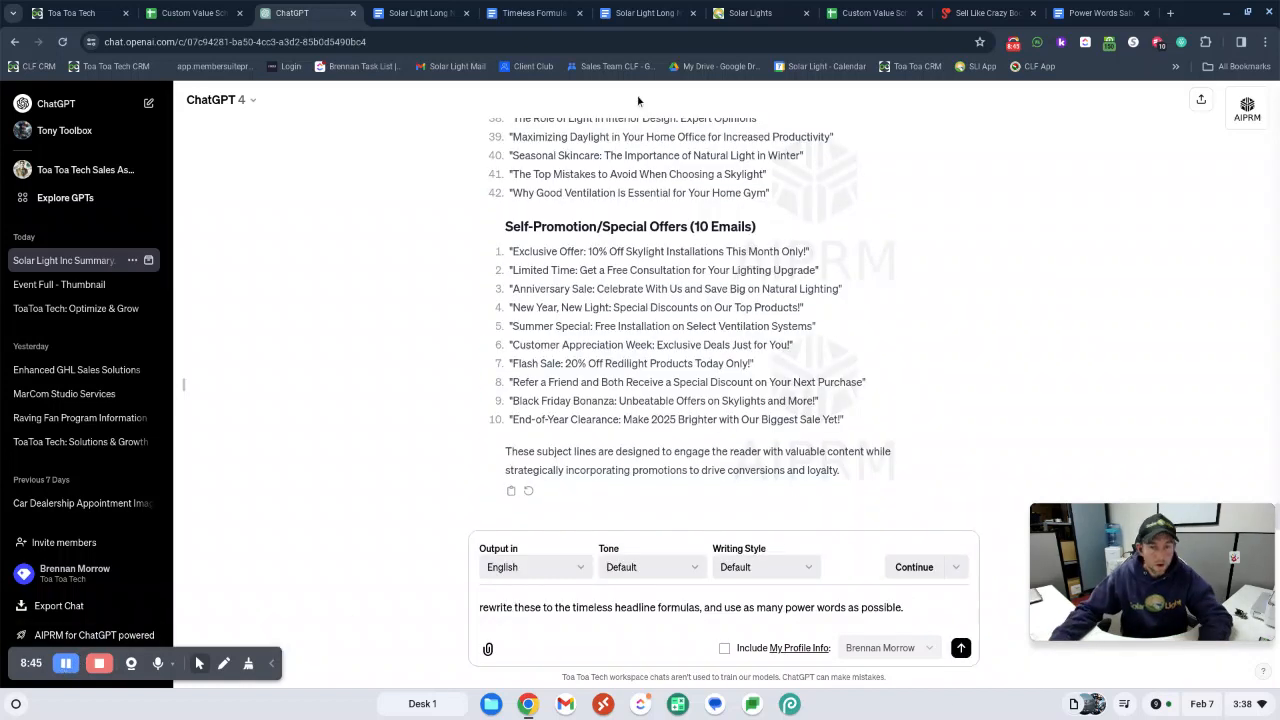
Review the generated subject lines and ask ChatGPT to rewrite these to the timeless headline formulas, using as many power words as possible
scroll(648, 246, up, 3)
scroll(648, 246, up, 3)
scroll(645, 507, down, 5)
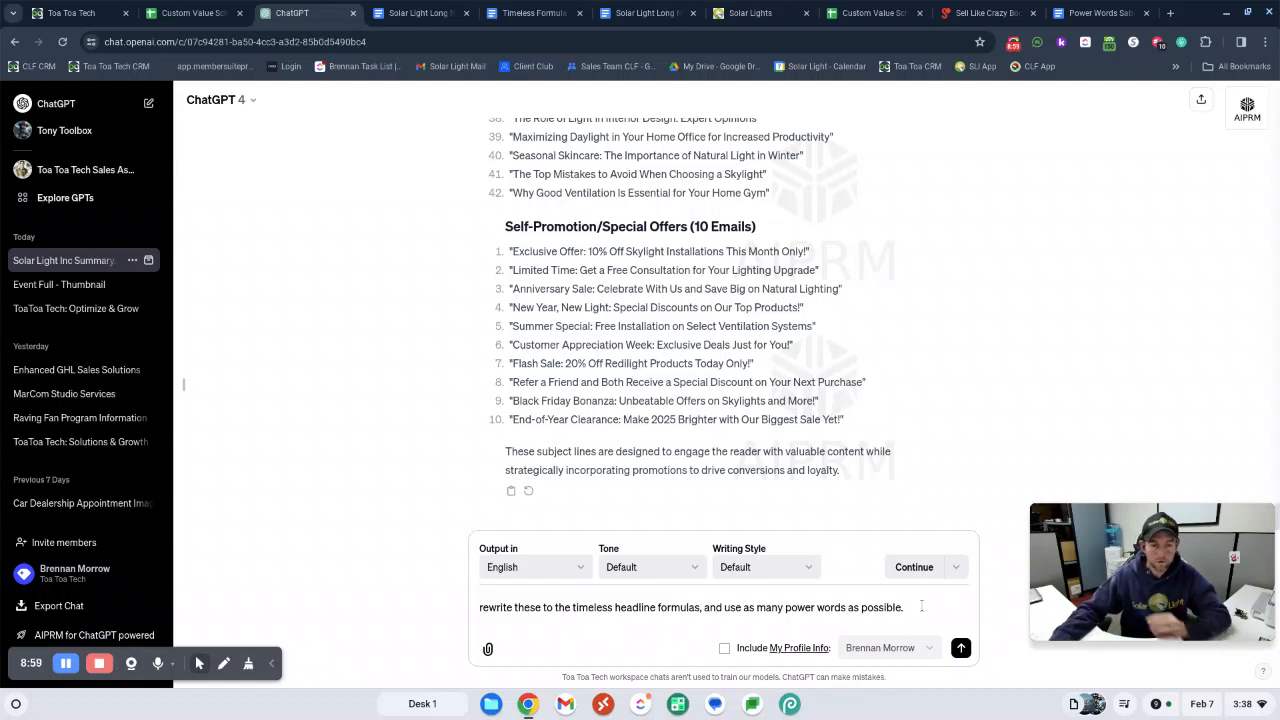
scroll(725, 412, up, 1)
scroll(725, 412, up, 10)
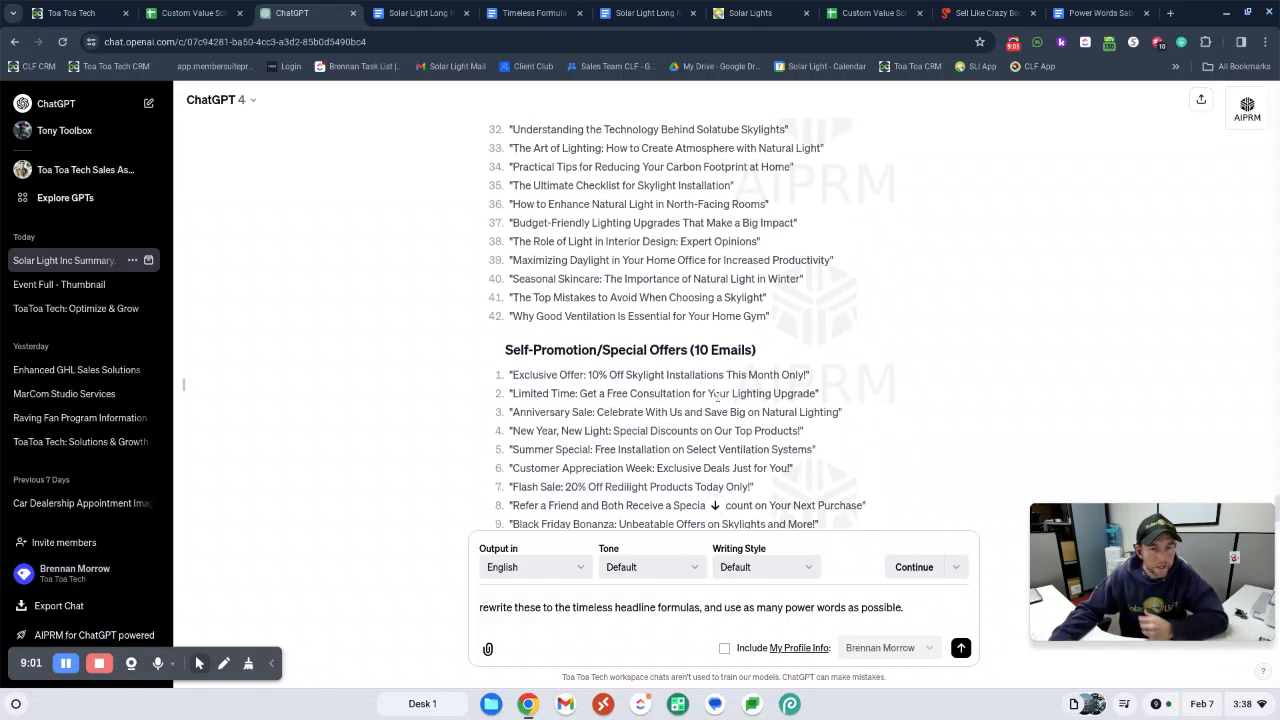
scroll(663, 228, down, 10)
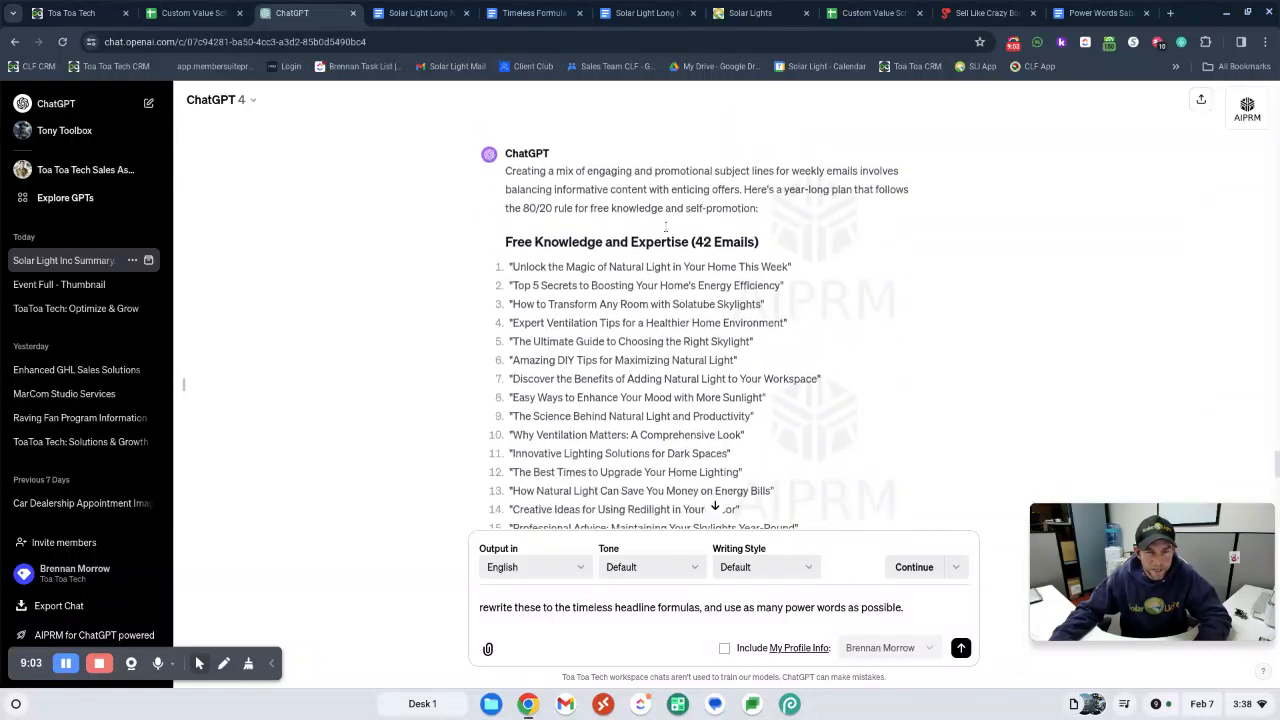
click(960, 648)
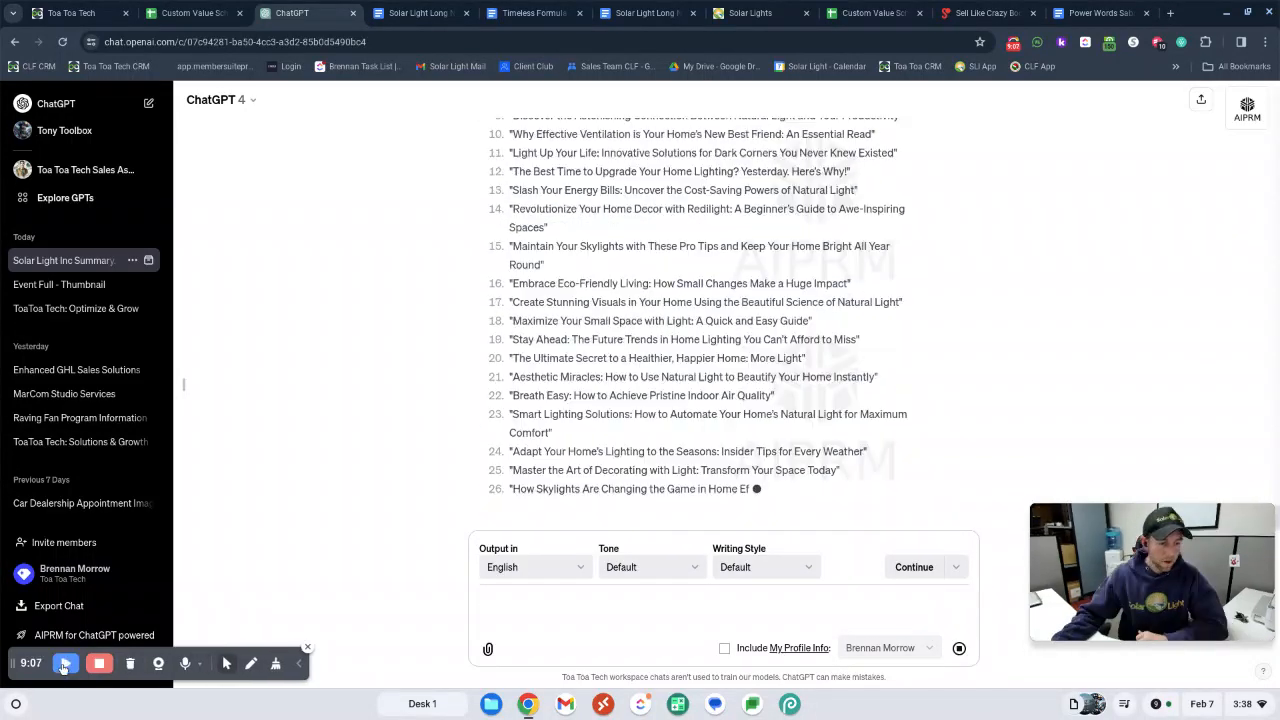
Look over the Solar Light Long Nurture Content and Subjects documents, and review the rewritten subject lines in ChatGPT
click(440, 18)
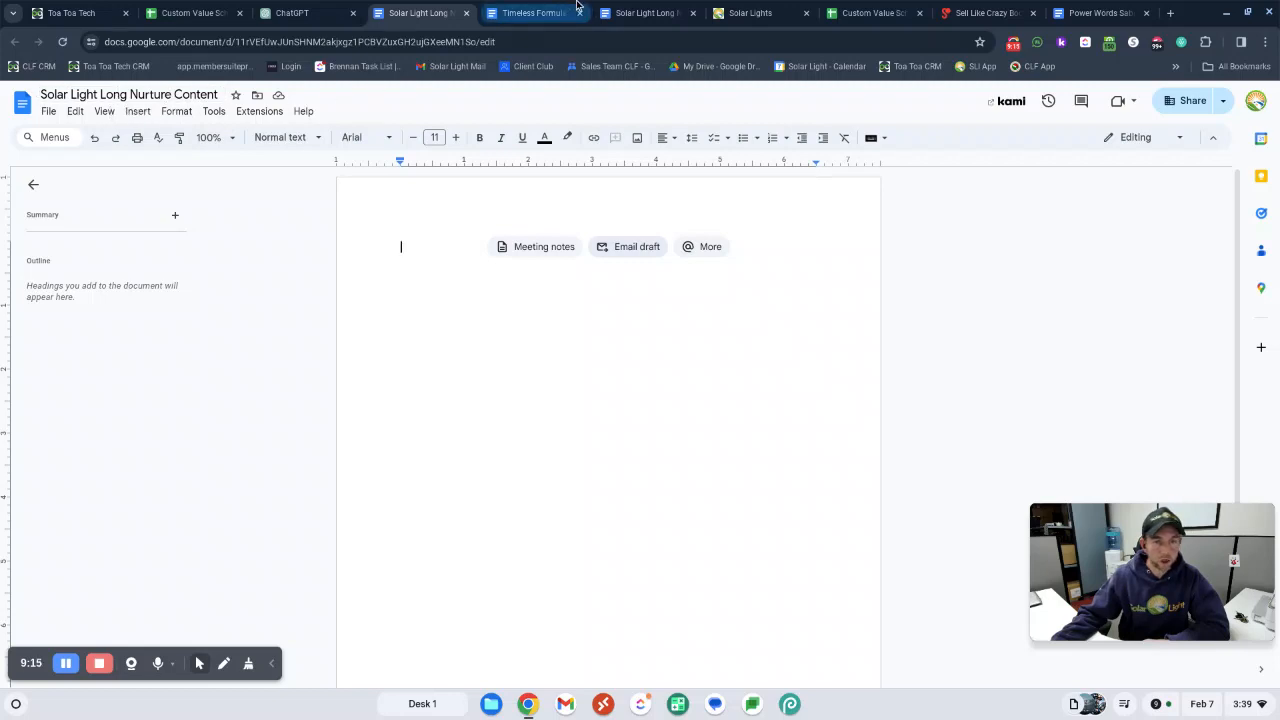
click(540, 10)
click(645, 12)
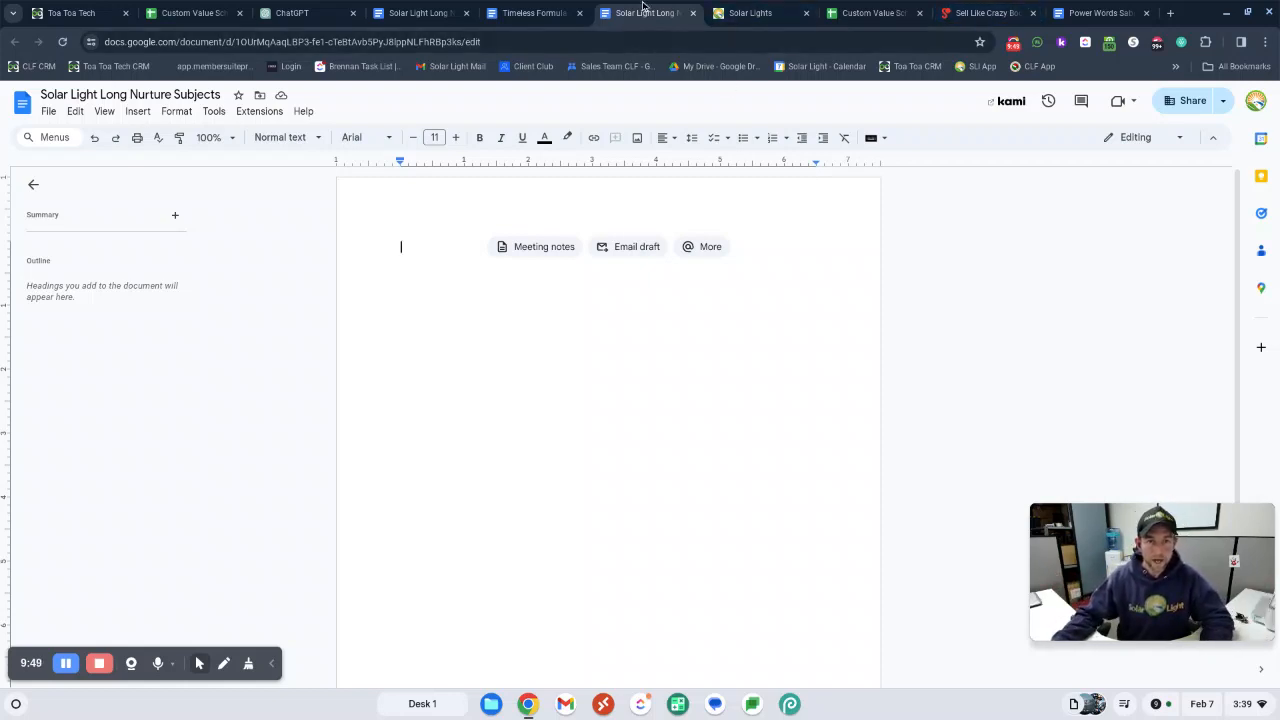
mouse_move(311, 14)
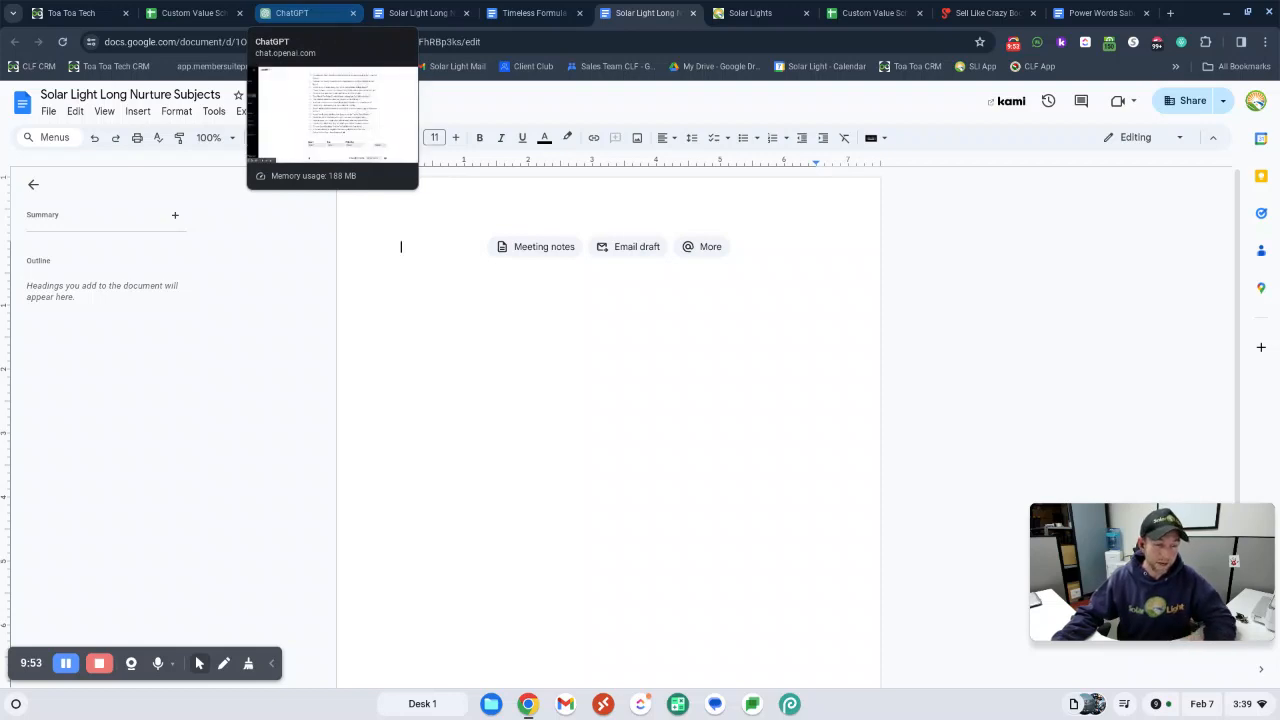
click(311, 14)
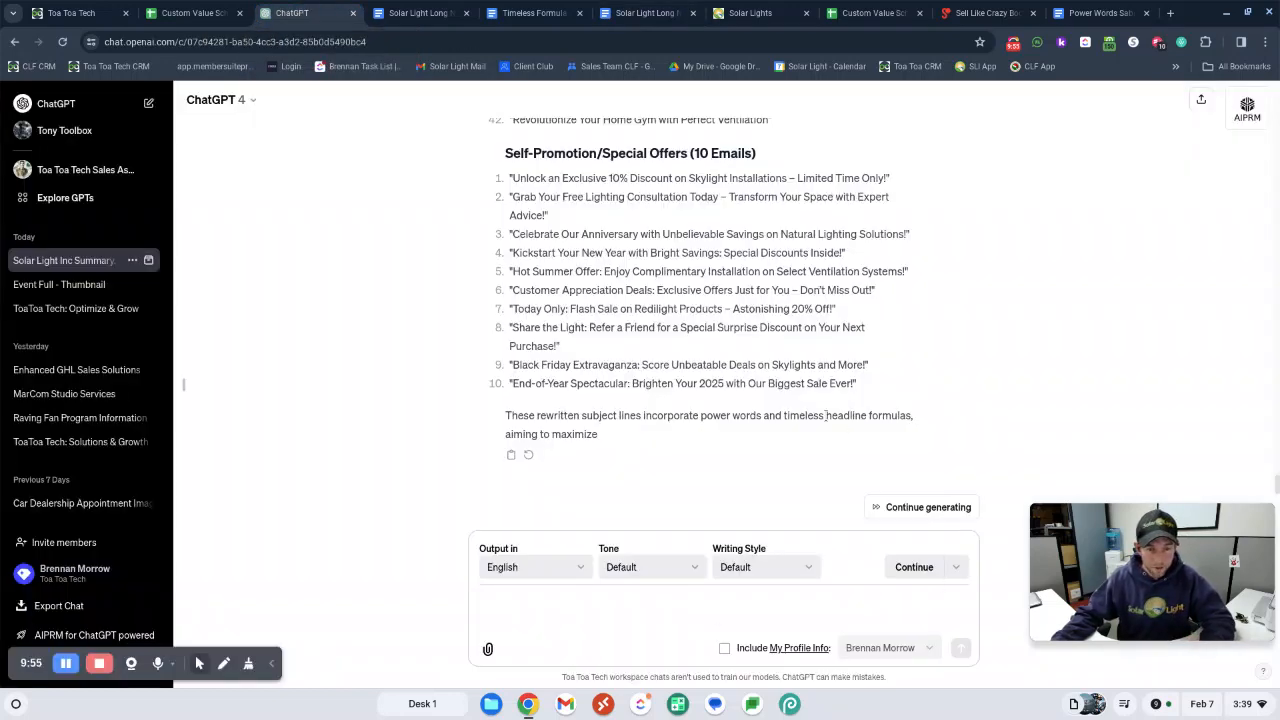
scroll(714, 471, up, 3)
scroll(714, 471, down, 3)
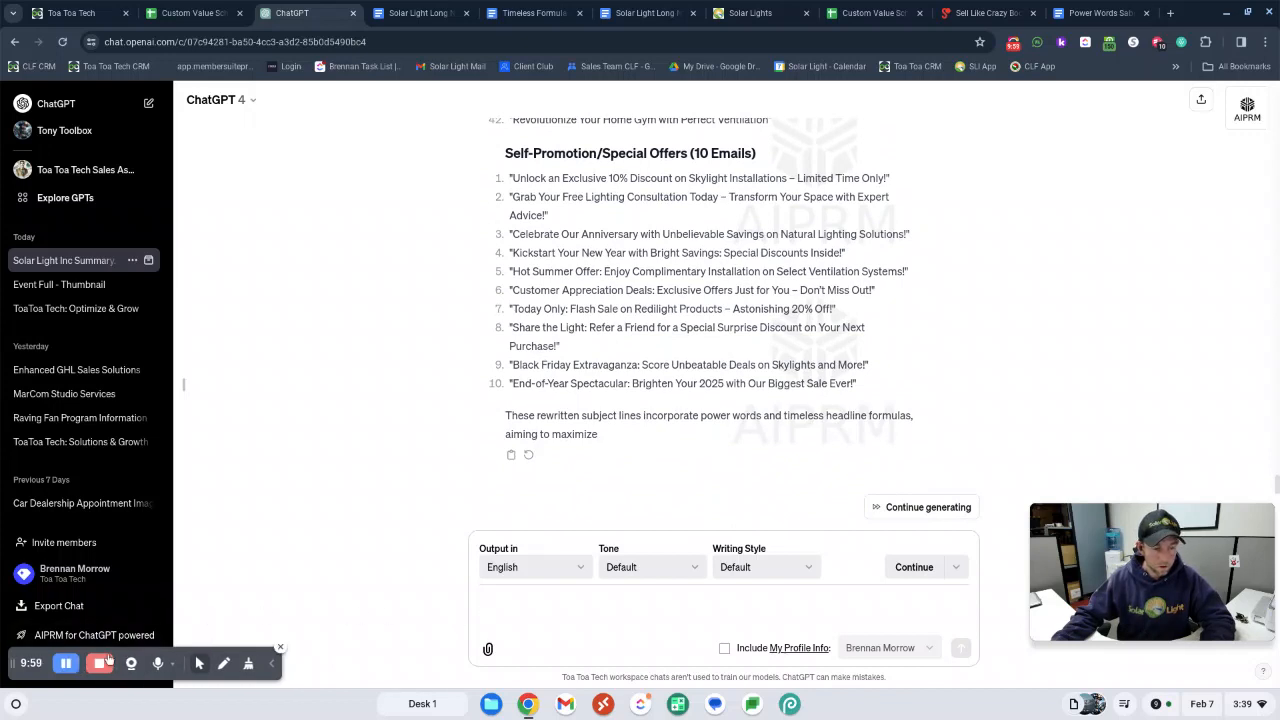
Ask ChatGPT to lay the subject lines out in the best order for satisfying the customer and increasing sales
click(618, 594)
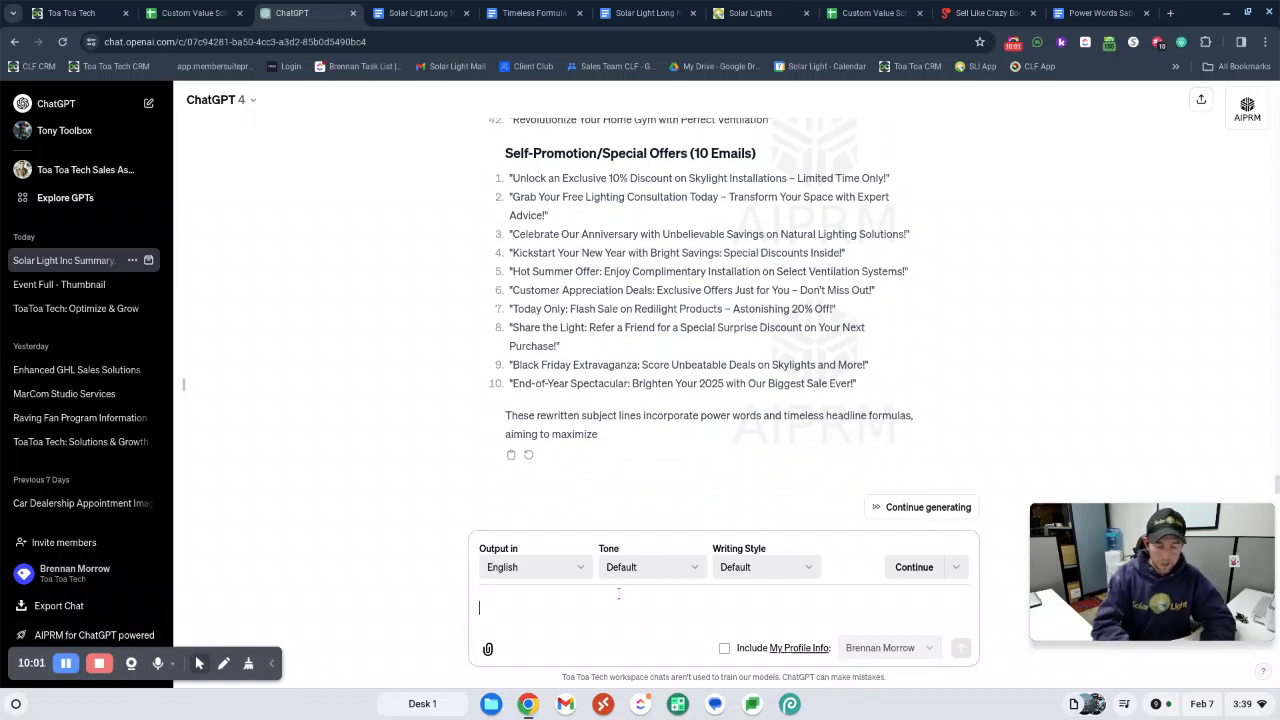
text(OK lay)
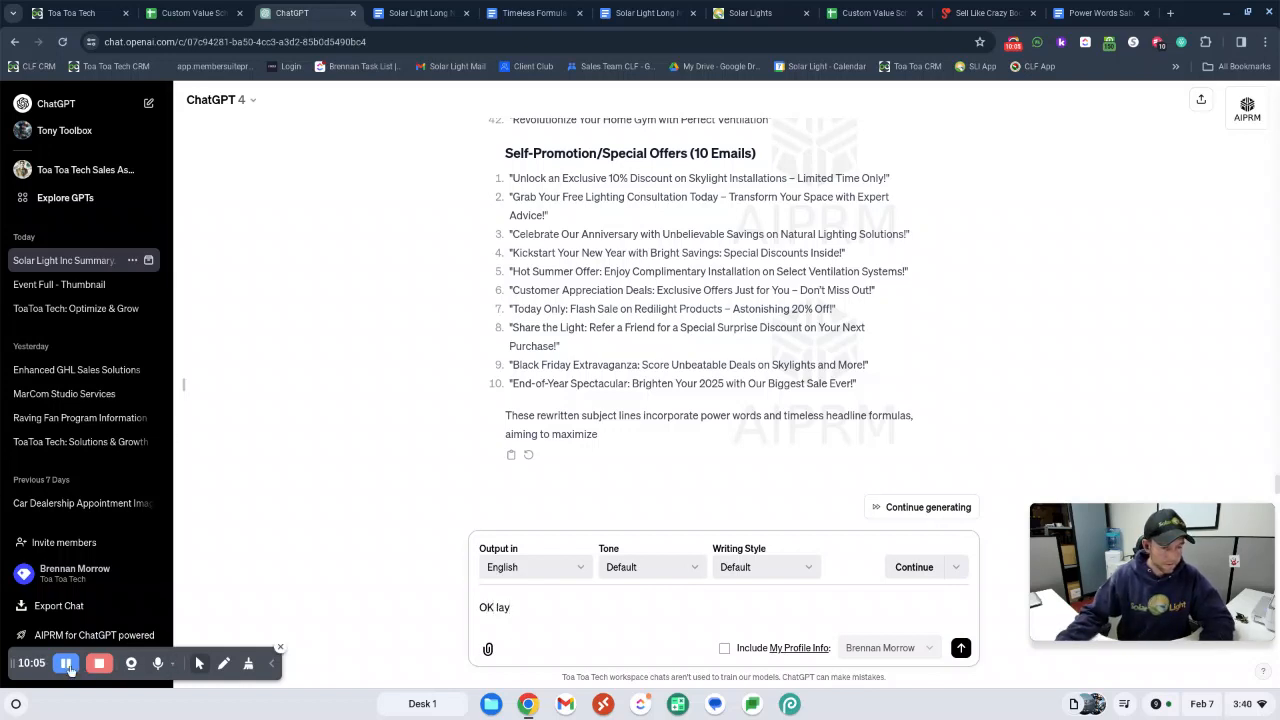
text(s these out in the best order for satisfying the customer, and increasing sales.)
click(960, 648)
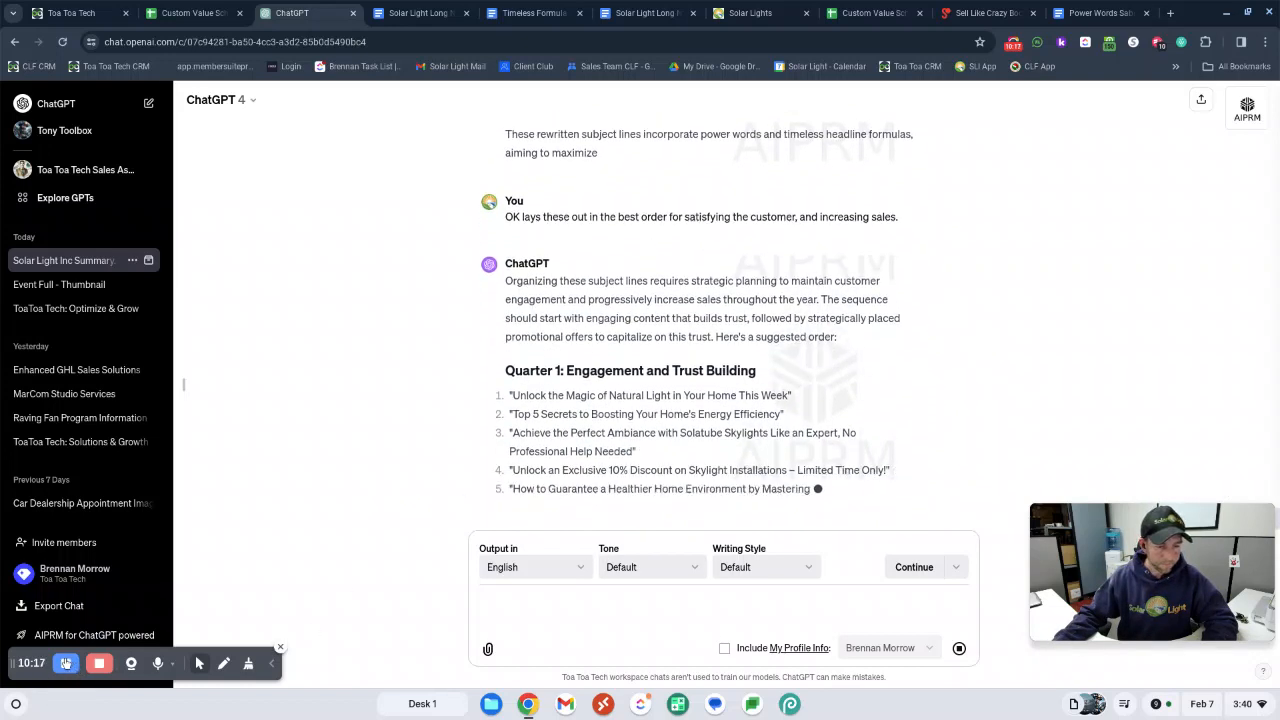
click(65, 663)
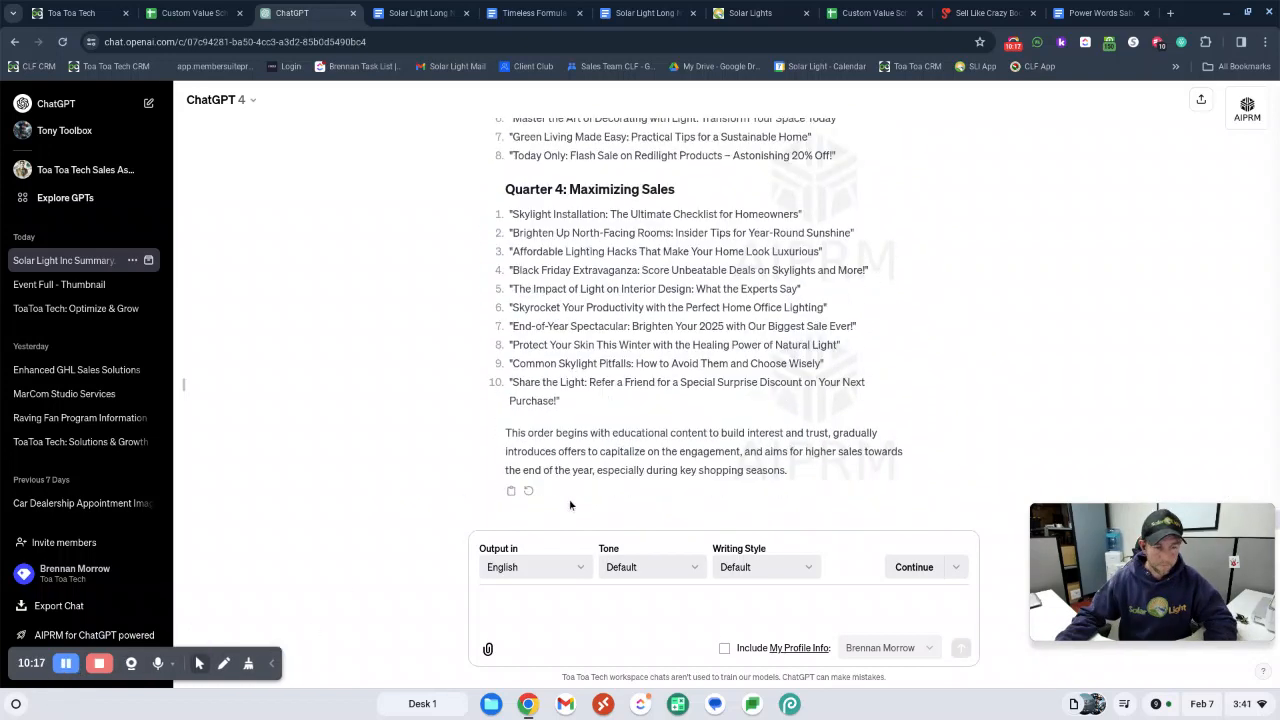
Copy the ordered subject lines from Quarter 1 through Quarter 4 into the Solar Light Long Nurture Subjects document
scroll(590, 490, up, 1)
drag(569, 487, 488, 210)
scroll(490, 208, up, 1)
click(494, 206)
scroll(497, 205, up, 2)
scroll(501, 203, up, 3)
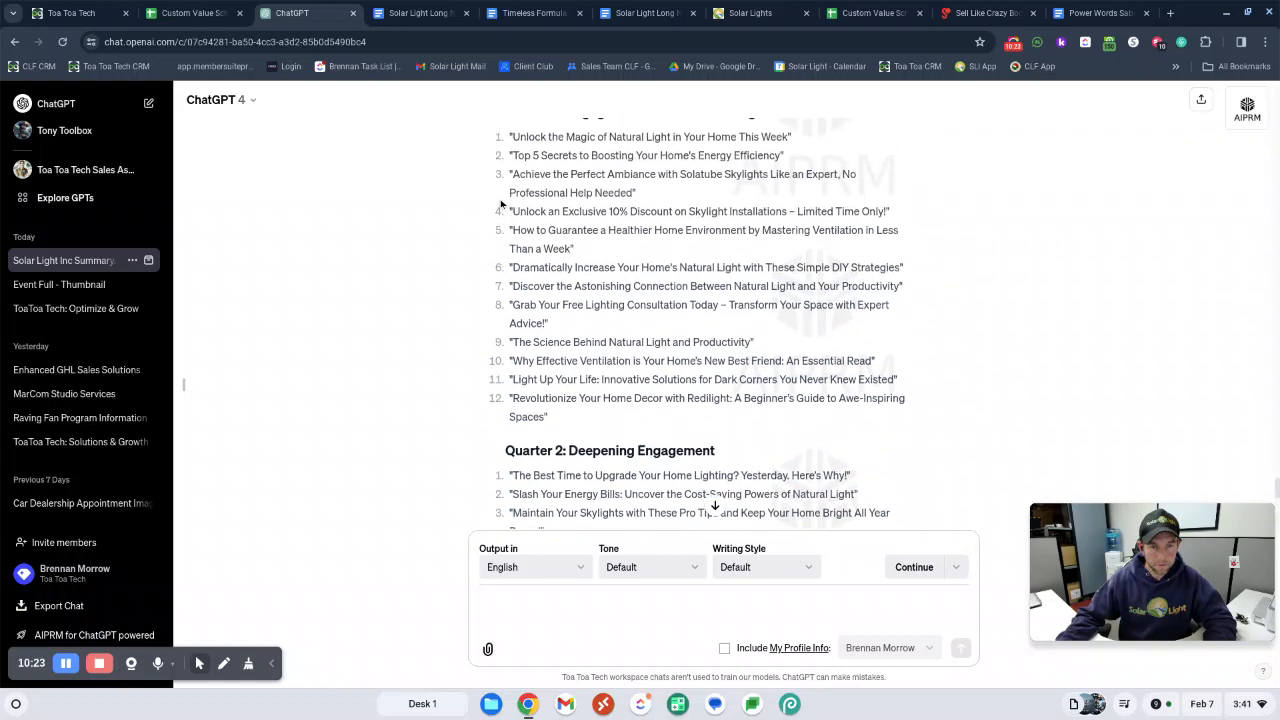
drag(507, 231, 692, 401)
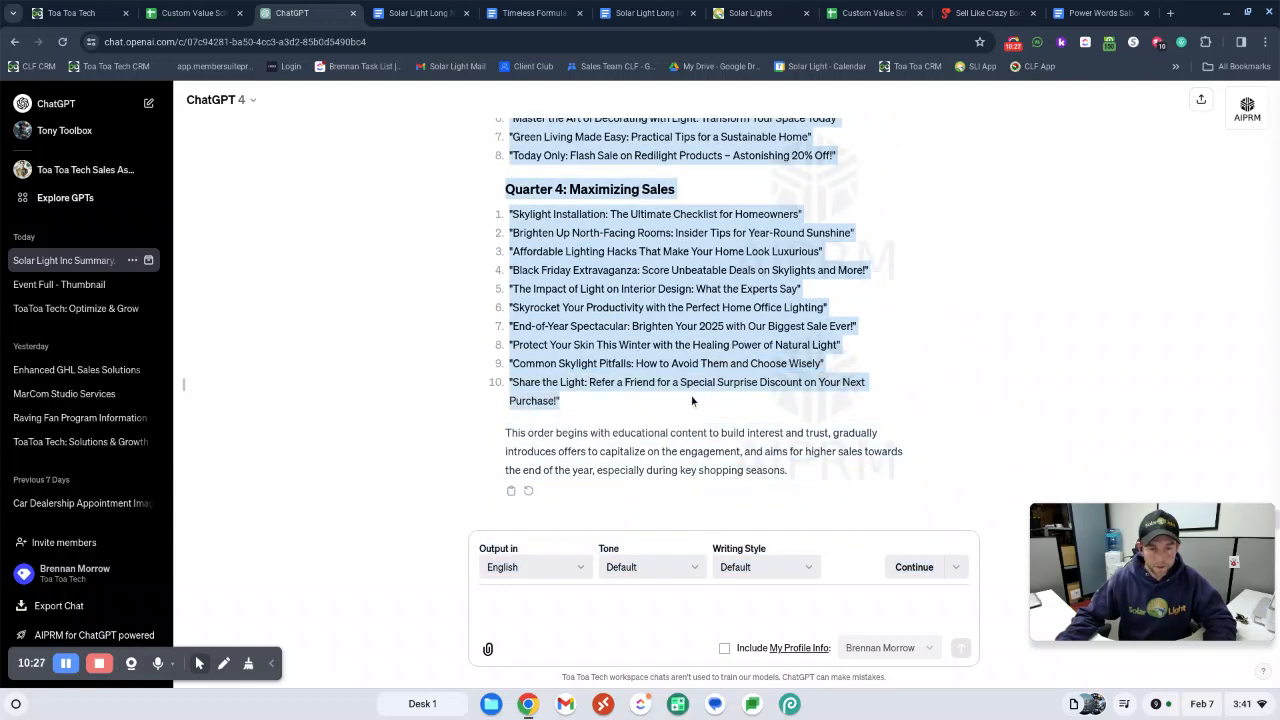
click(558, 8)
click(640, 14)
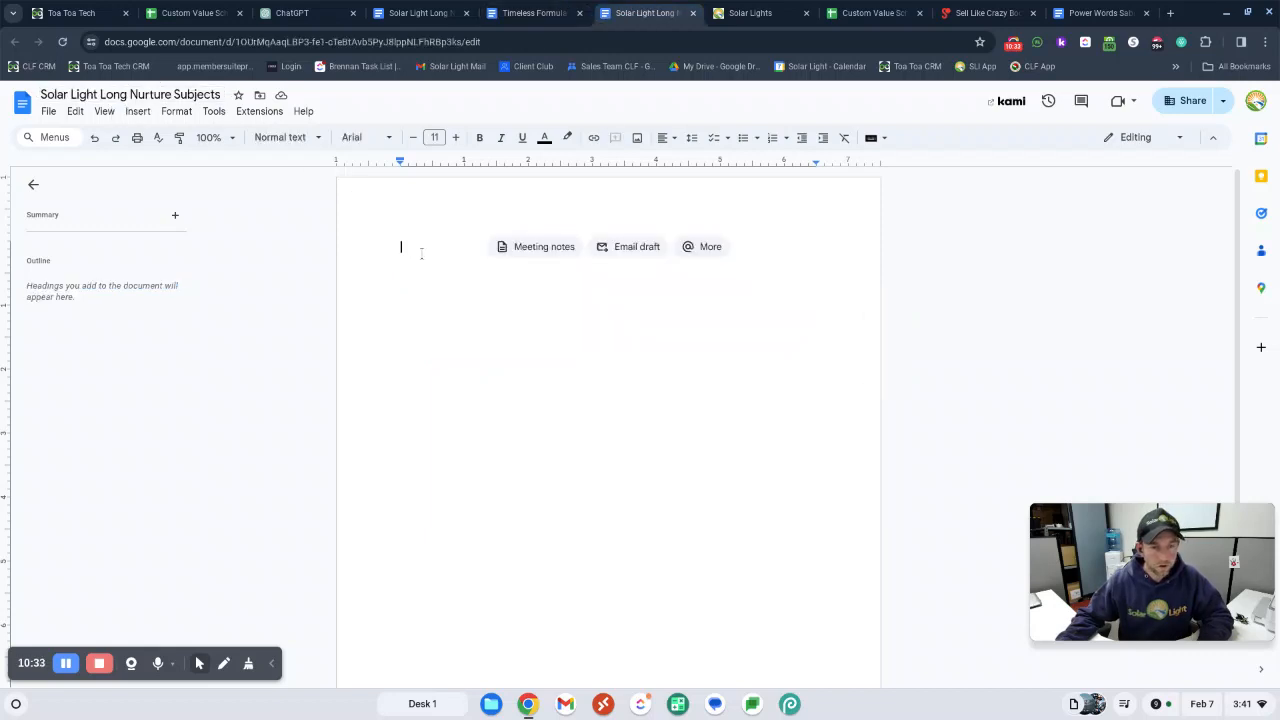
key(ctrl+v)
scroll(467, 262, up, 10)
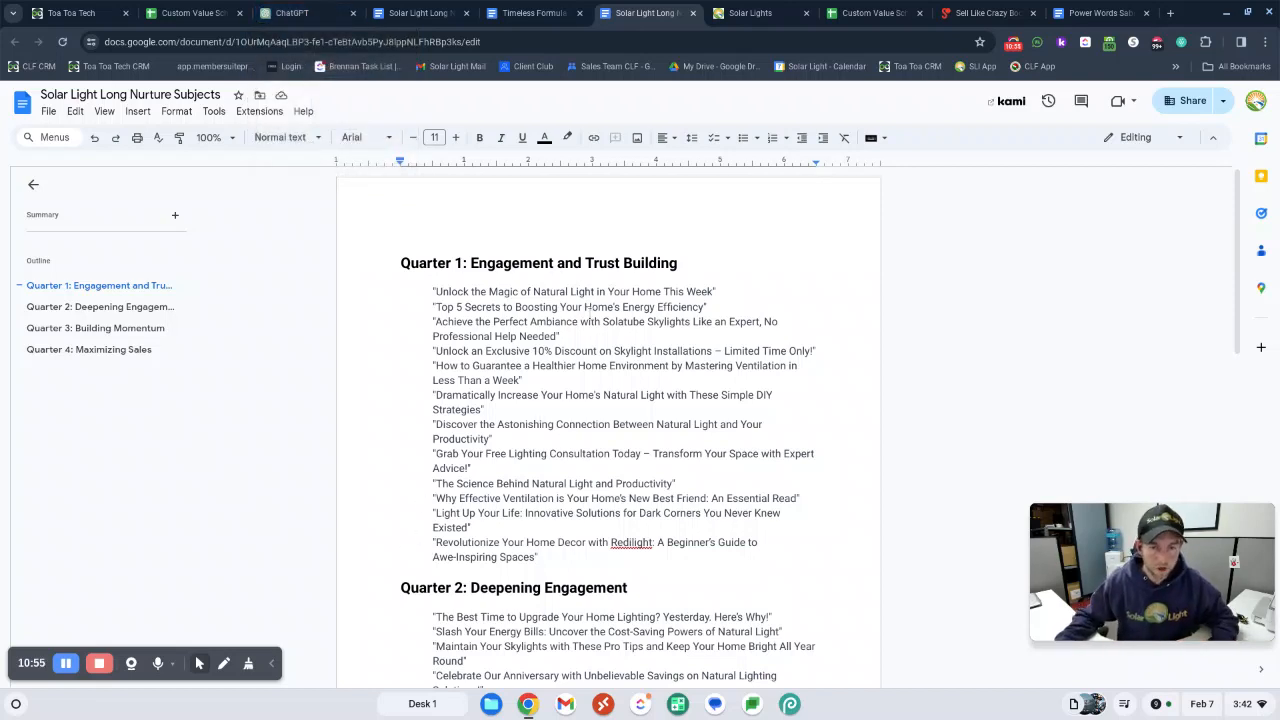
Start a ChatGPT prompt to write the first email, inserting the copied subject "Unlock the Magic of Natural Light in Your Home This Week"
drag(726, 291, 424, 294)
key(ctrl+c)
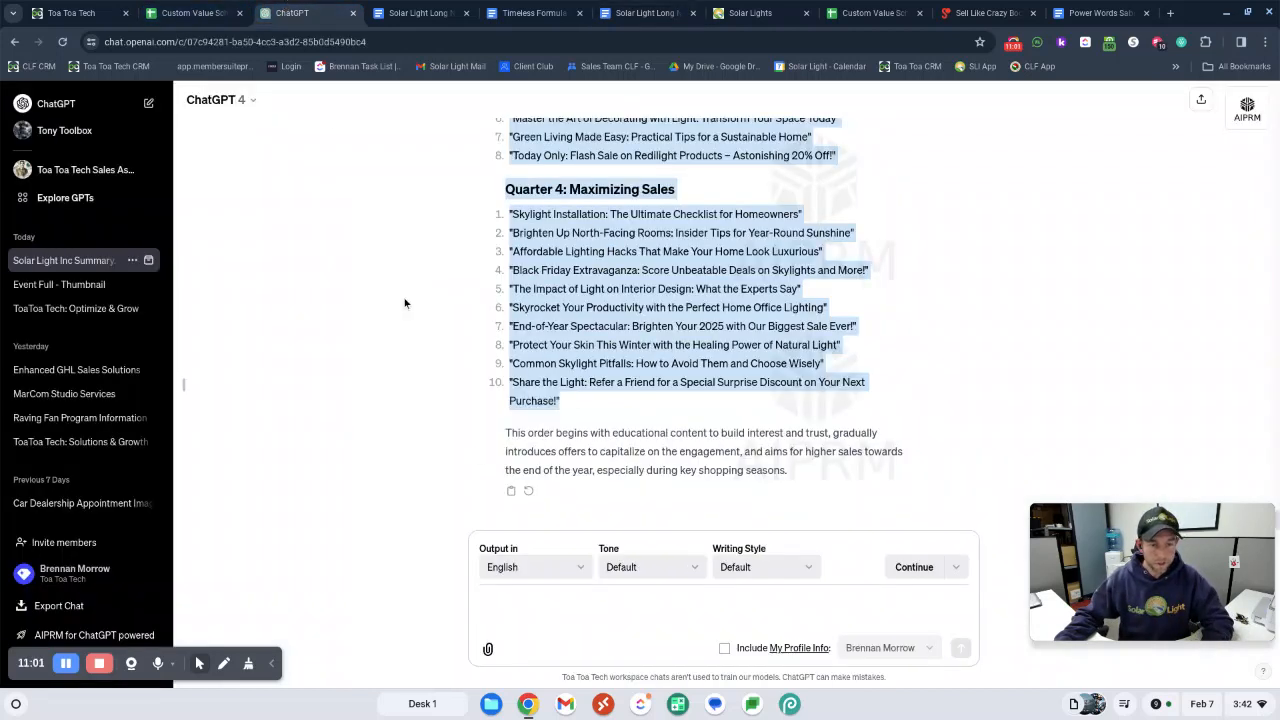
click(292, 13)
click(515, 615)
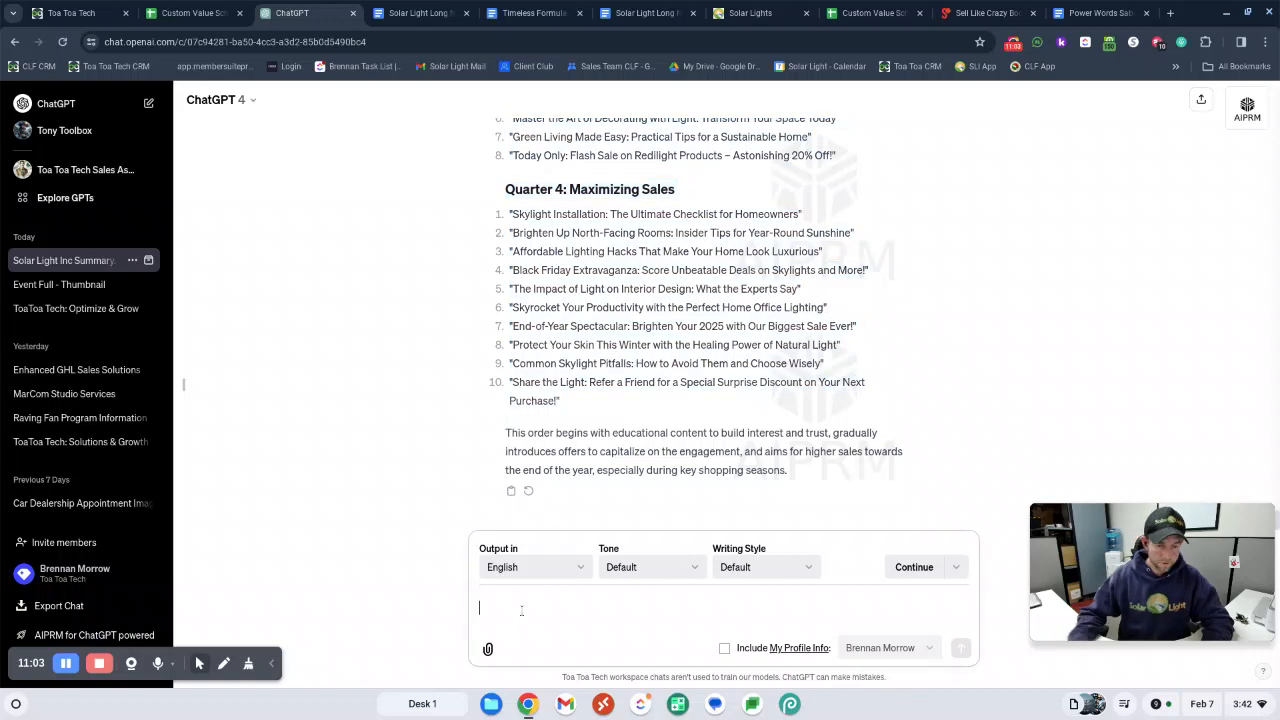
text(write the the first email)
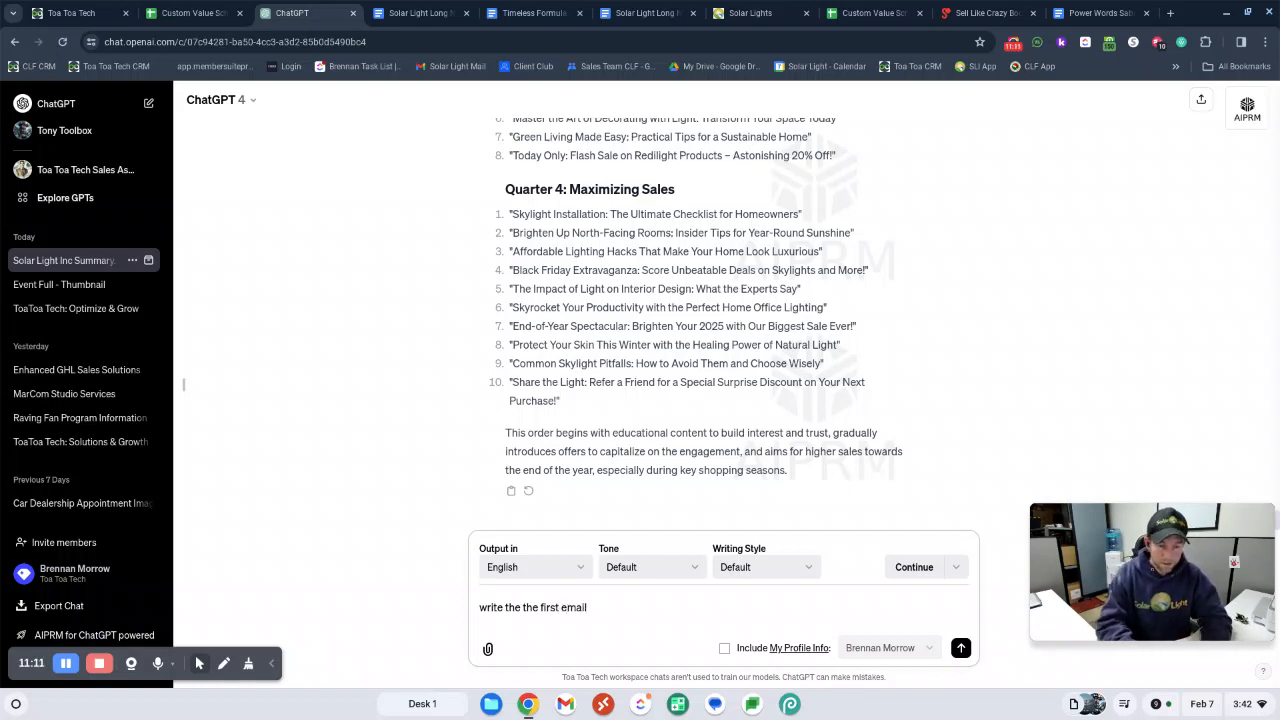
text(:)
key(ctrl+v)
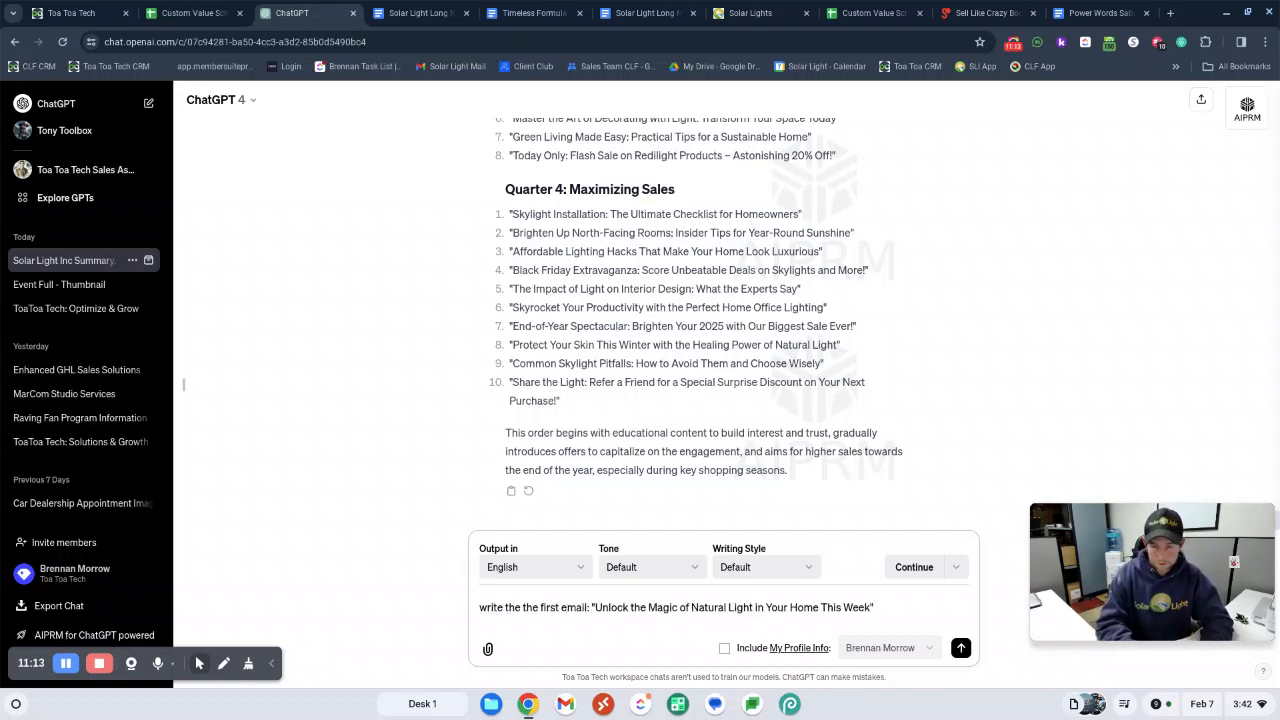
Add the instruction to use the unique keys for contact and user and anything else, and send the prompt
text(. Use the)
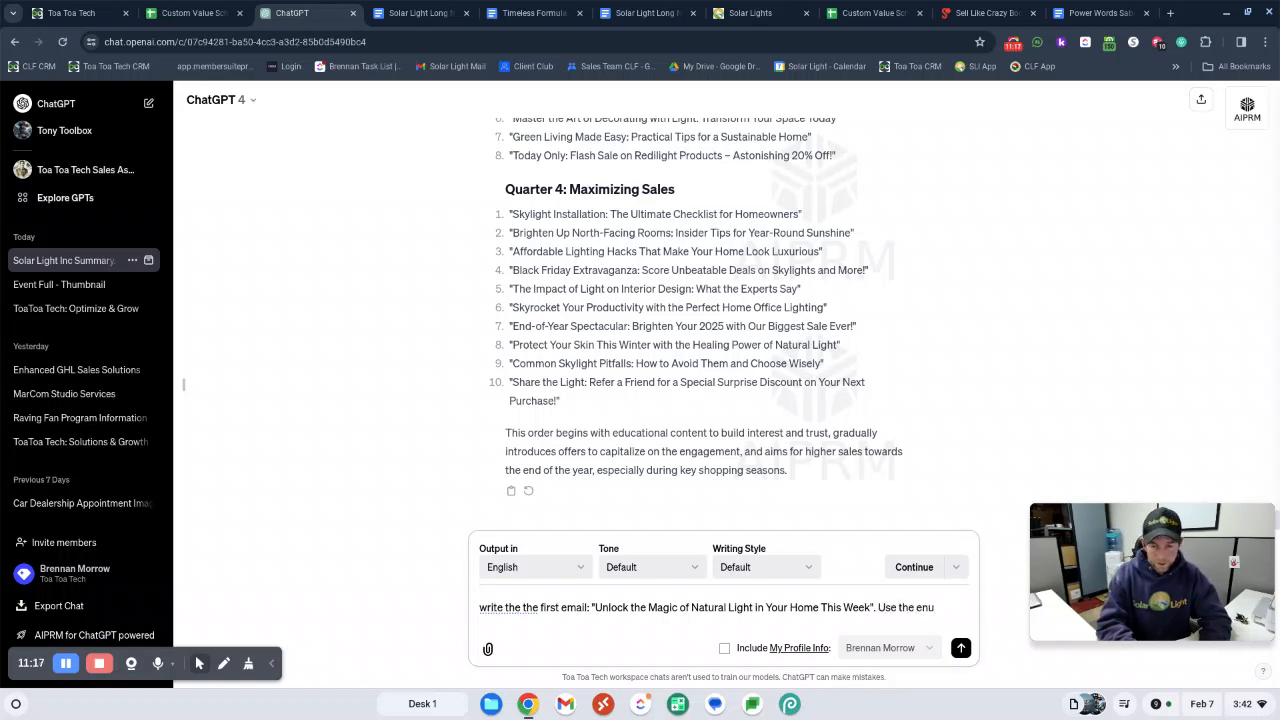
text( eun)
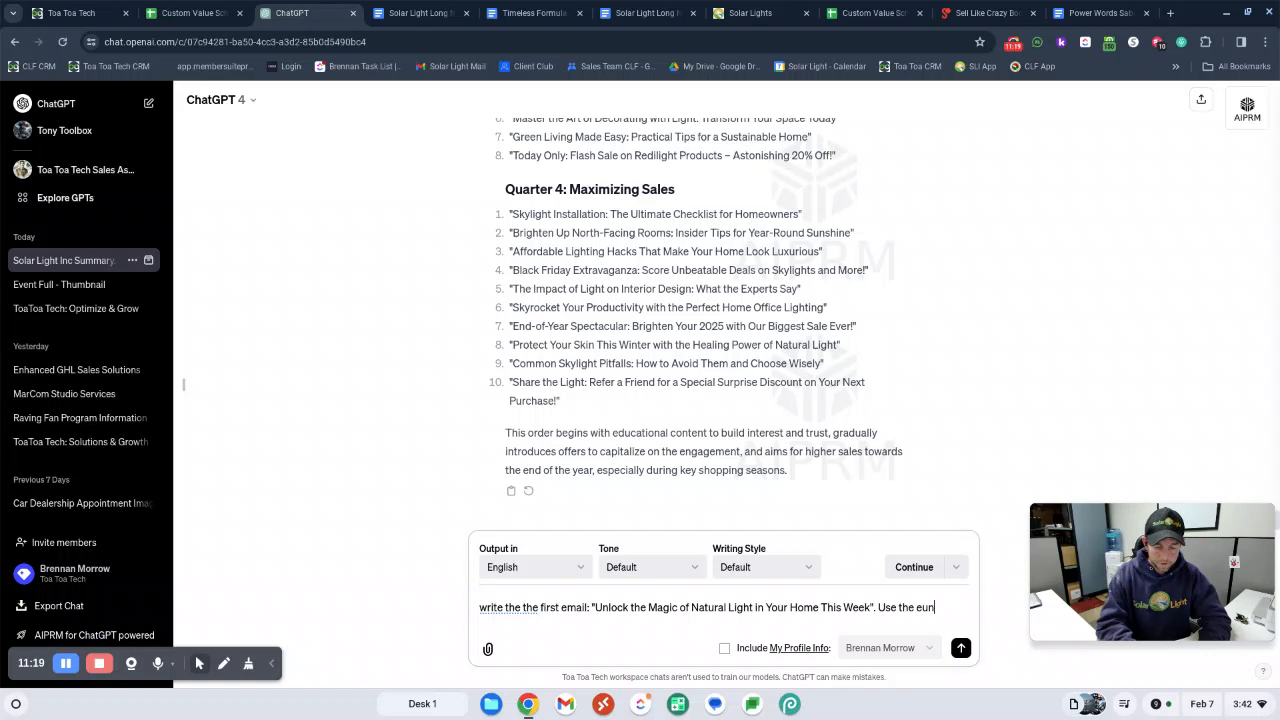
text(ique keys for)
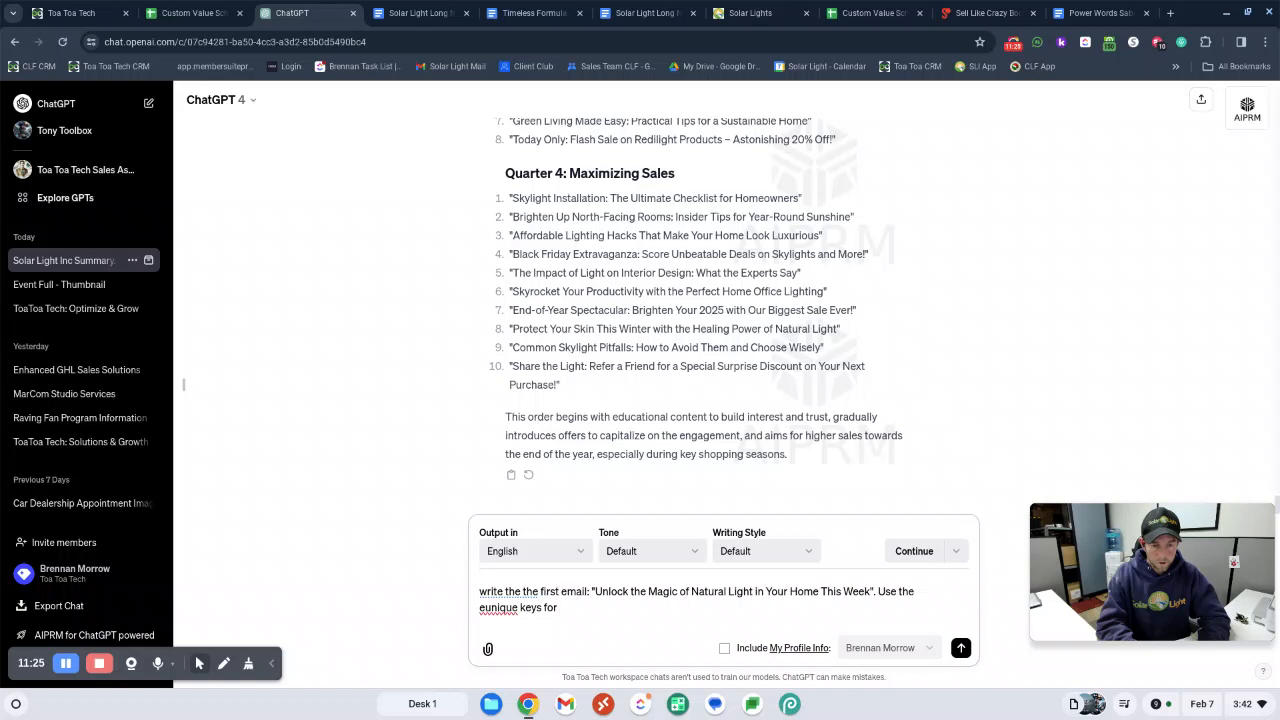
text(contant and user)
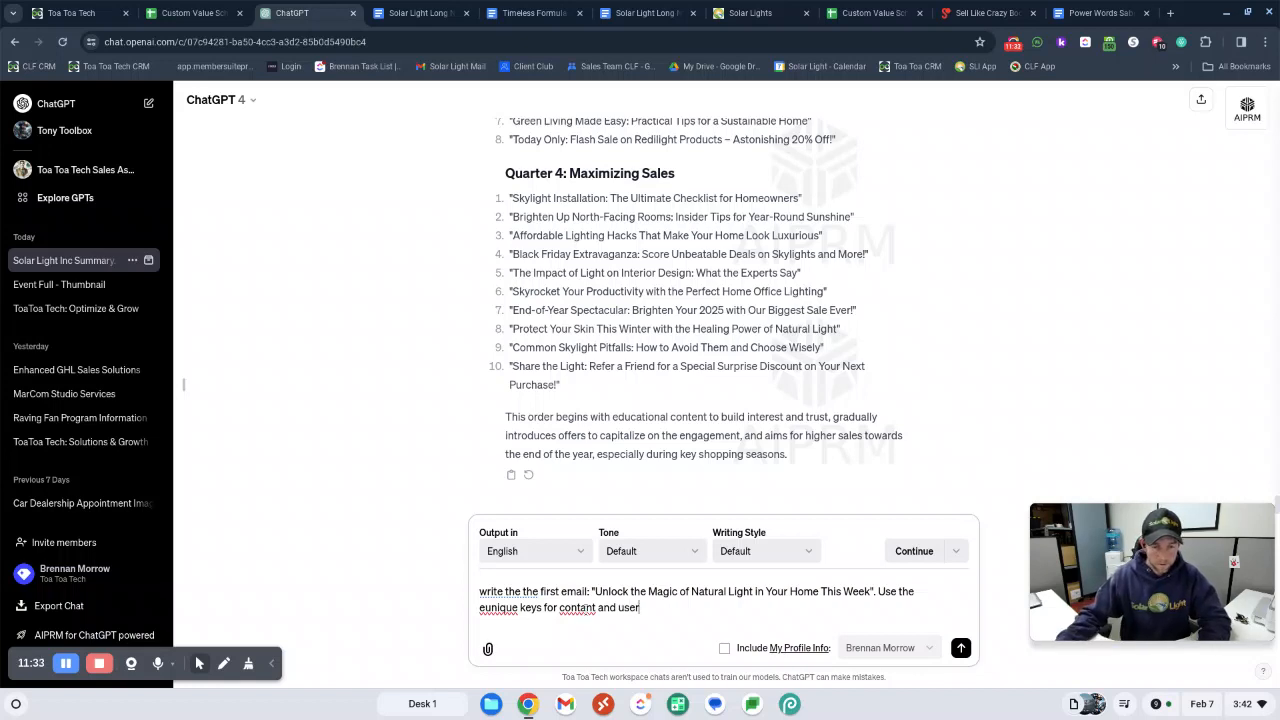
key(BackSpace)
text(ct)
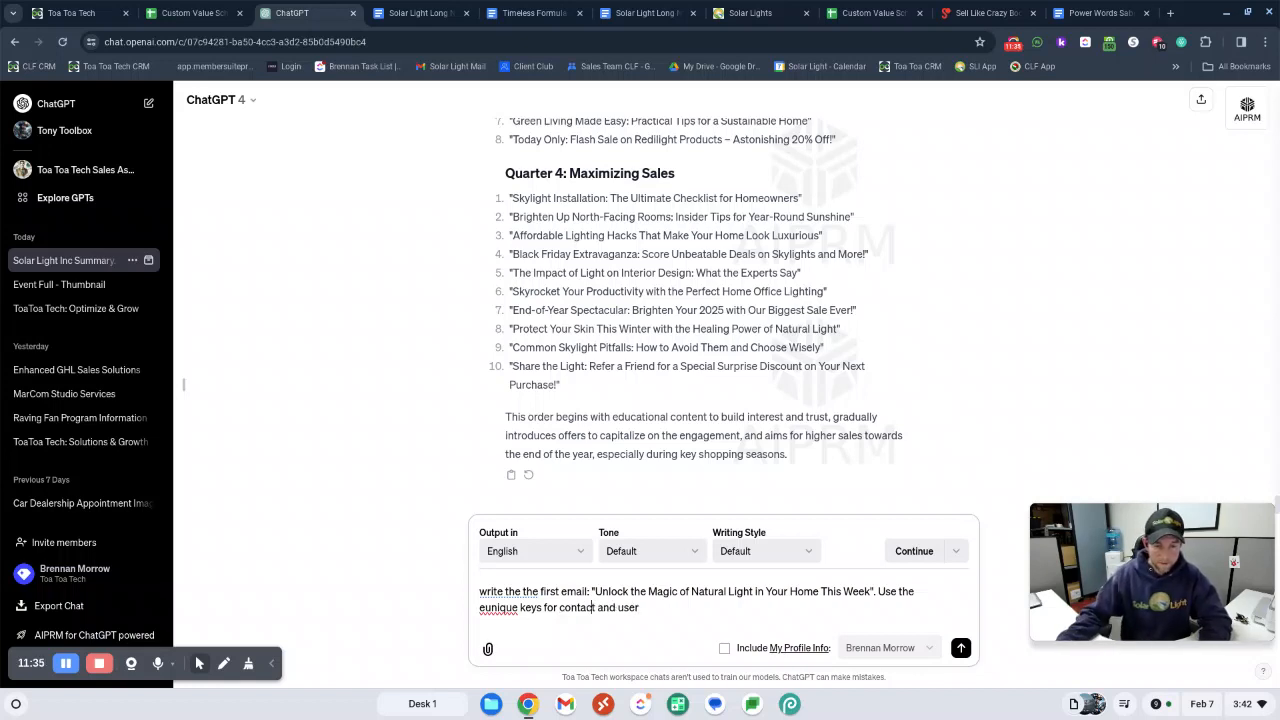
text( and)
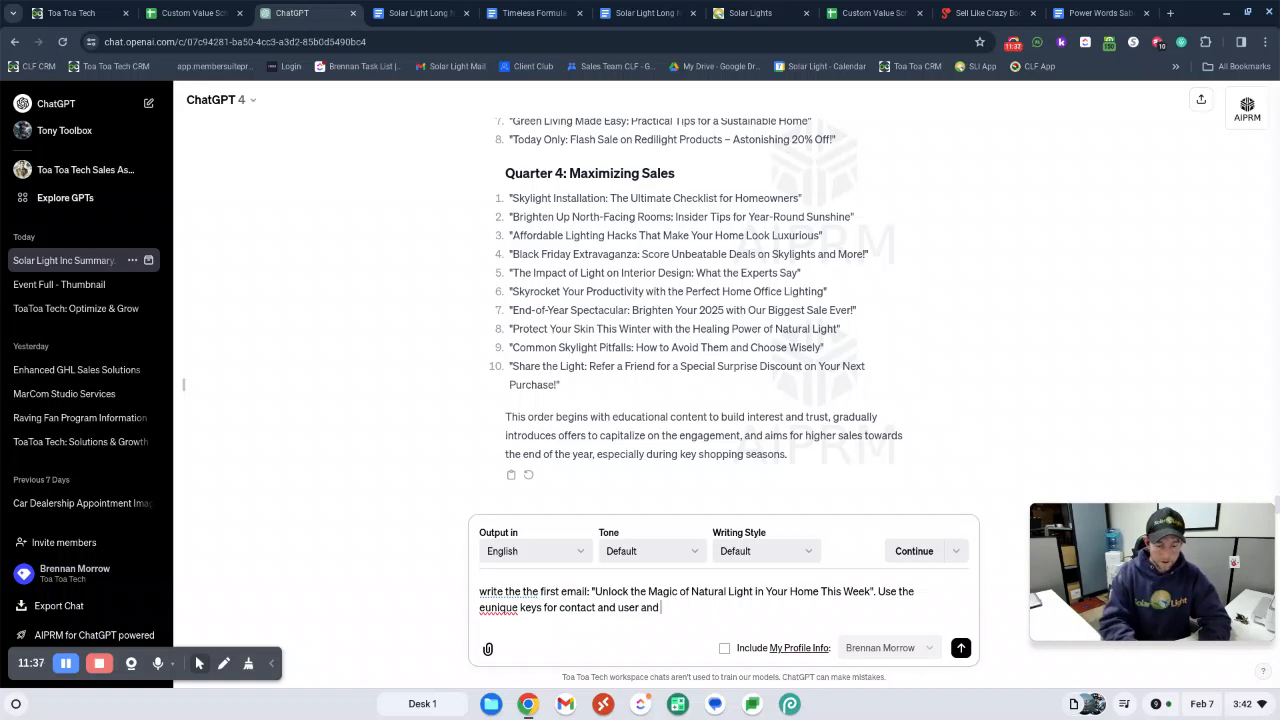
text( user and anything else.)
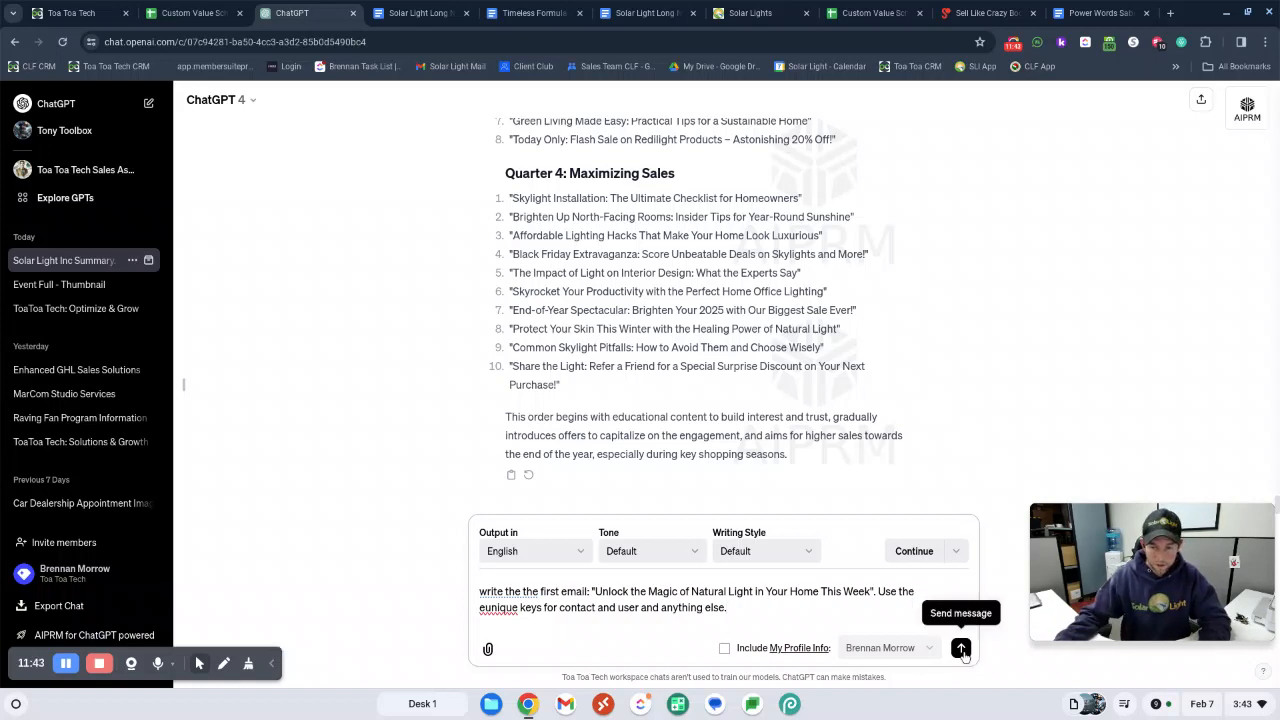
click(961, 649)
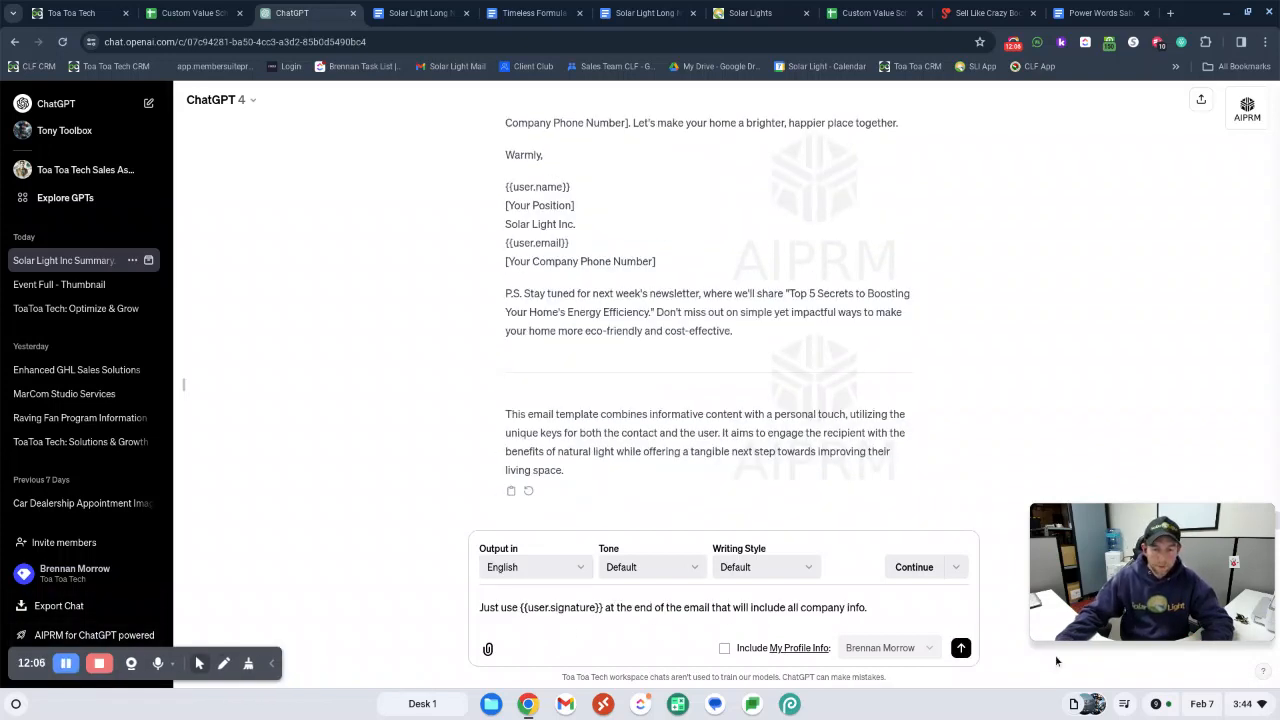
Tell ChatGPT to just use {{user.signature}} at the end of the email for all company info, and check the revised sign-off
click(960, 648)
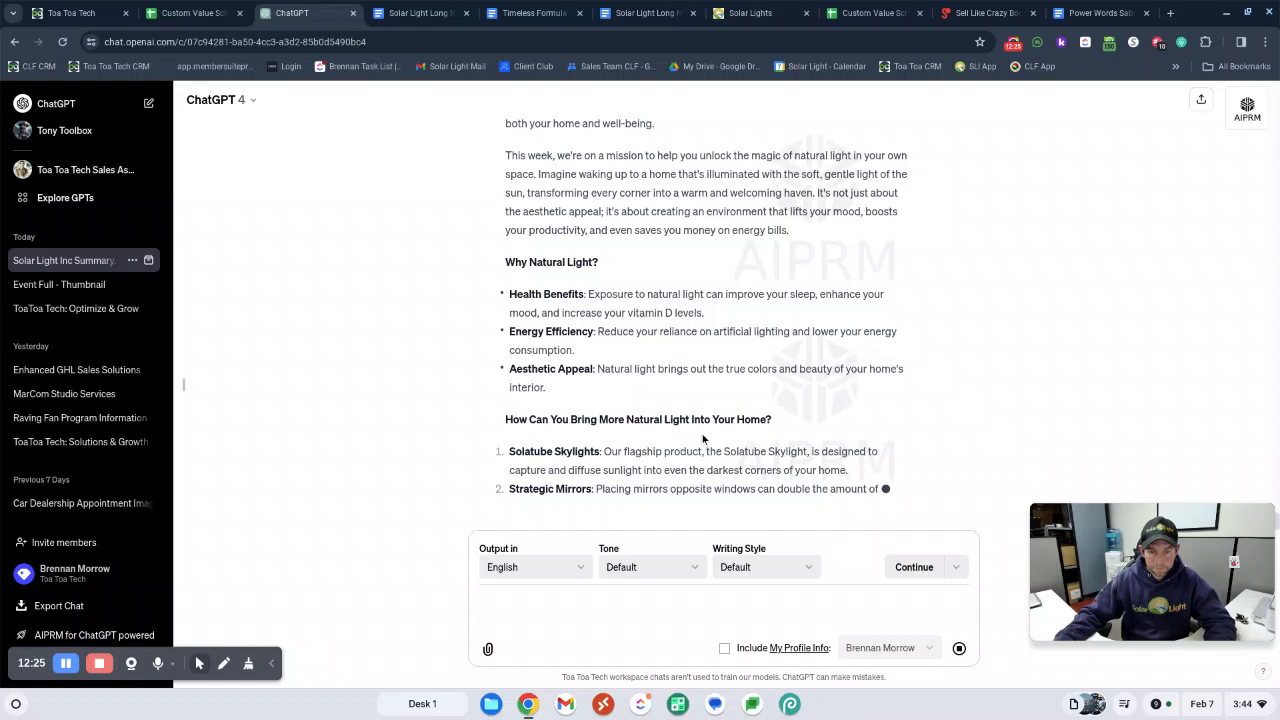
click(69, 665)
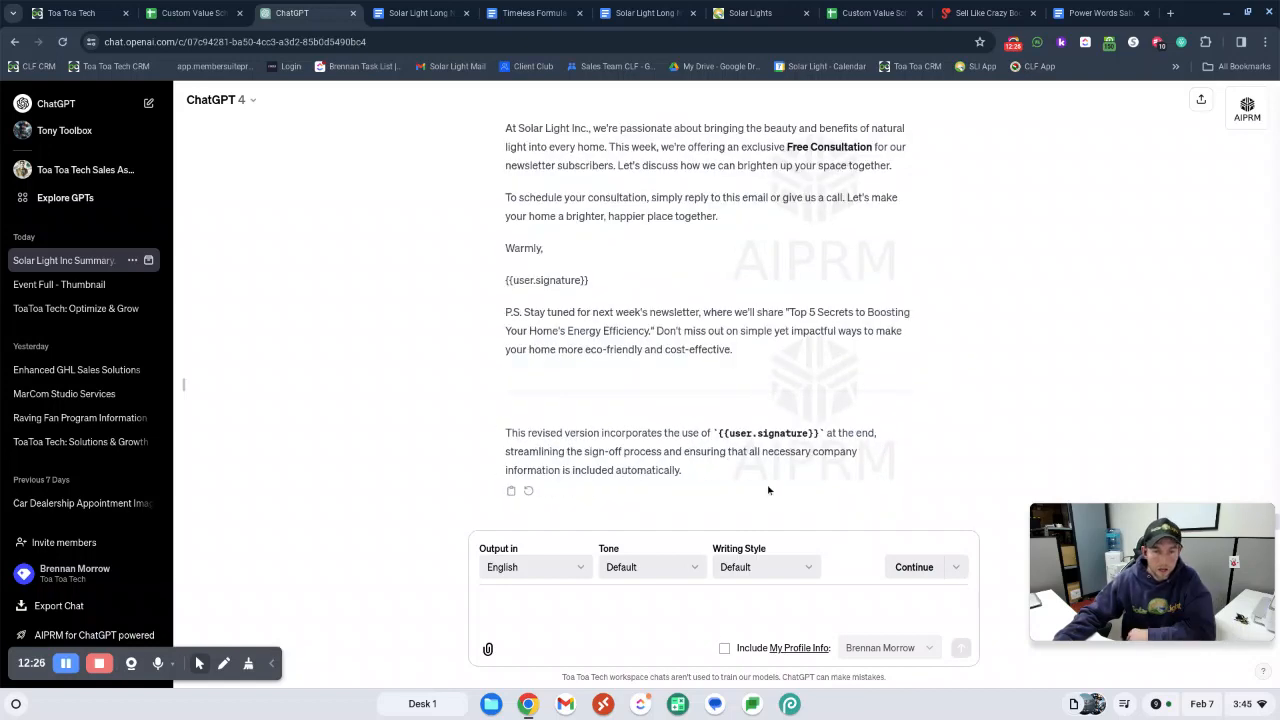
scroll(652, 377, up, 1)
scroll(699, 378, up, 2)
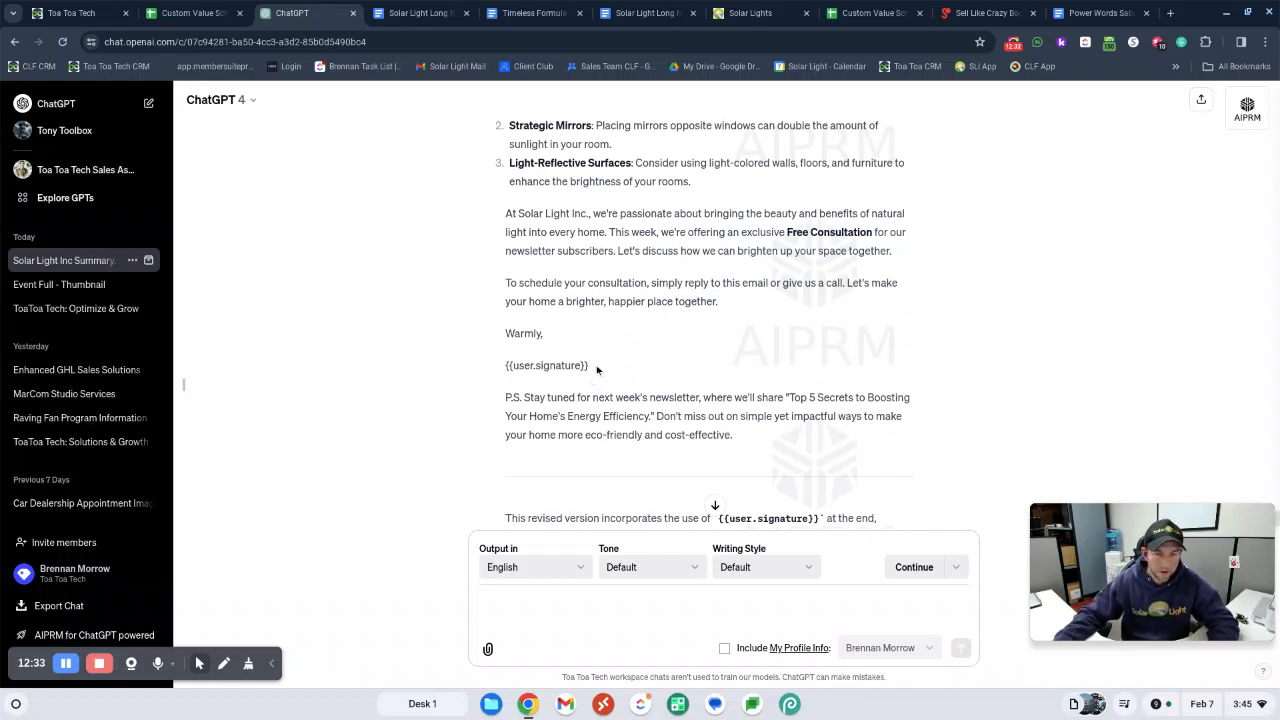
drag(586, 365, 469, 307)
Copy the revised first email, including its subject line, from ChatGPT and paste it into the Solar Light Long Nurture Content document
drag(766, 448, 512, 380)
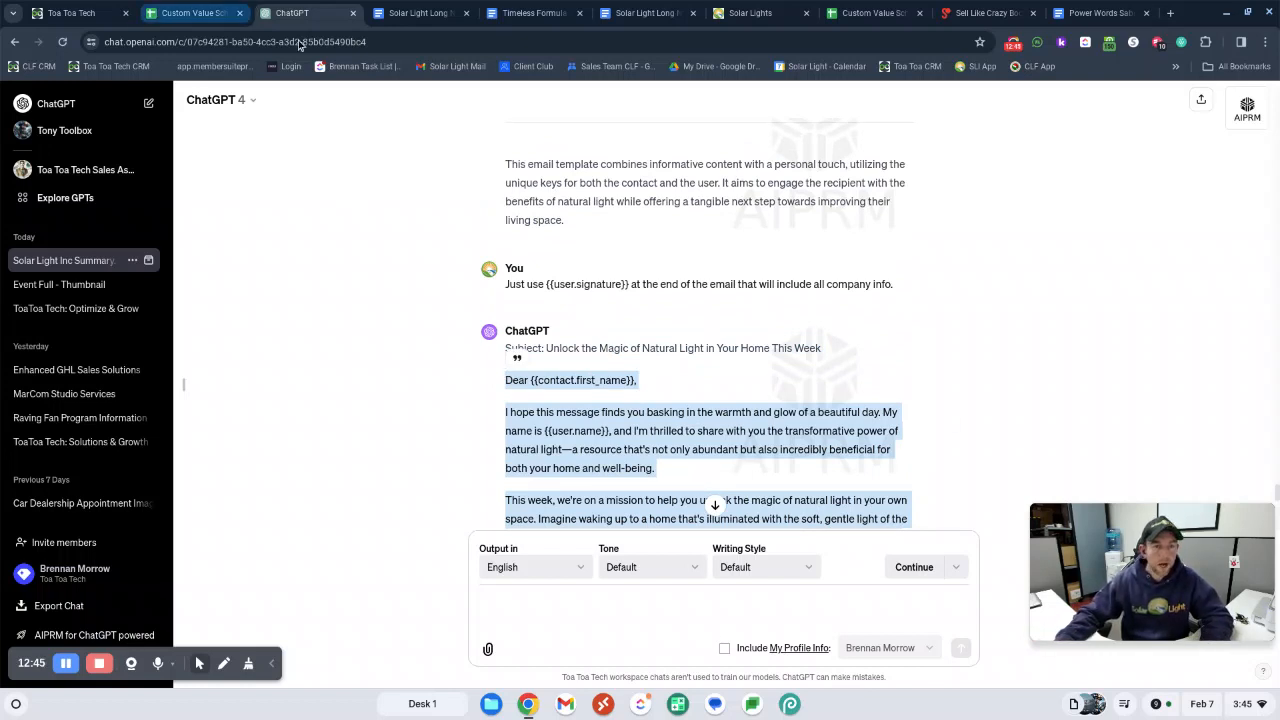
click(452, 370)
drag(505, 348, 655, 505)
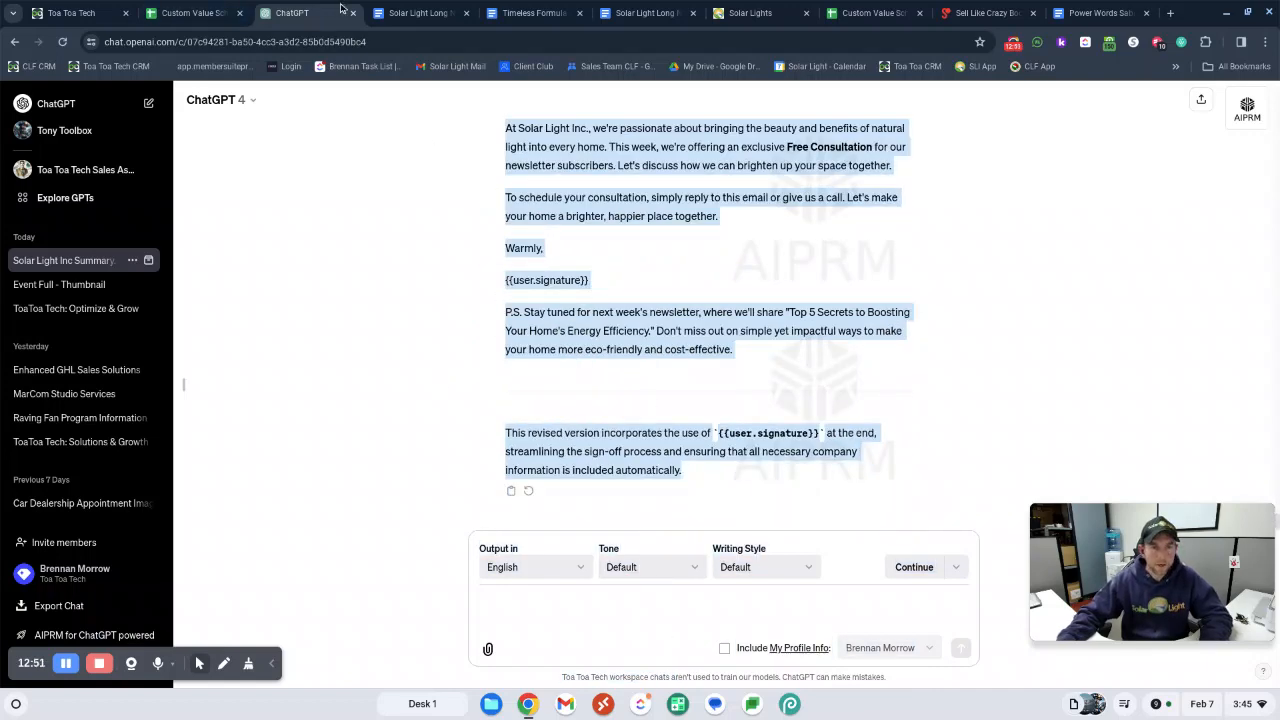
click(637, 12)
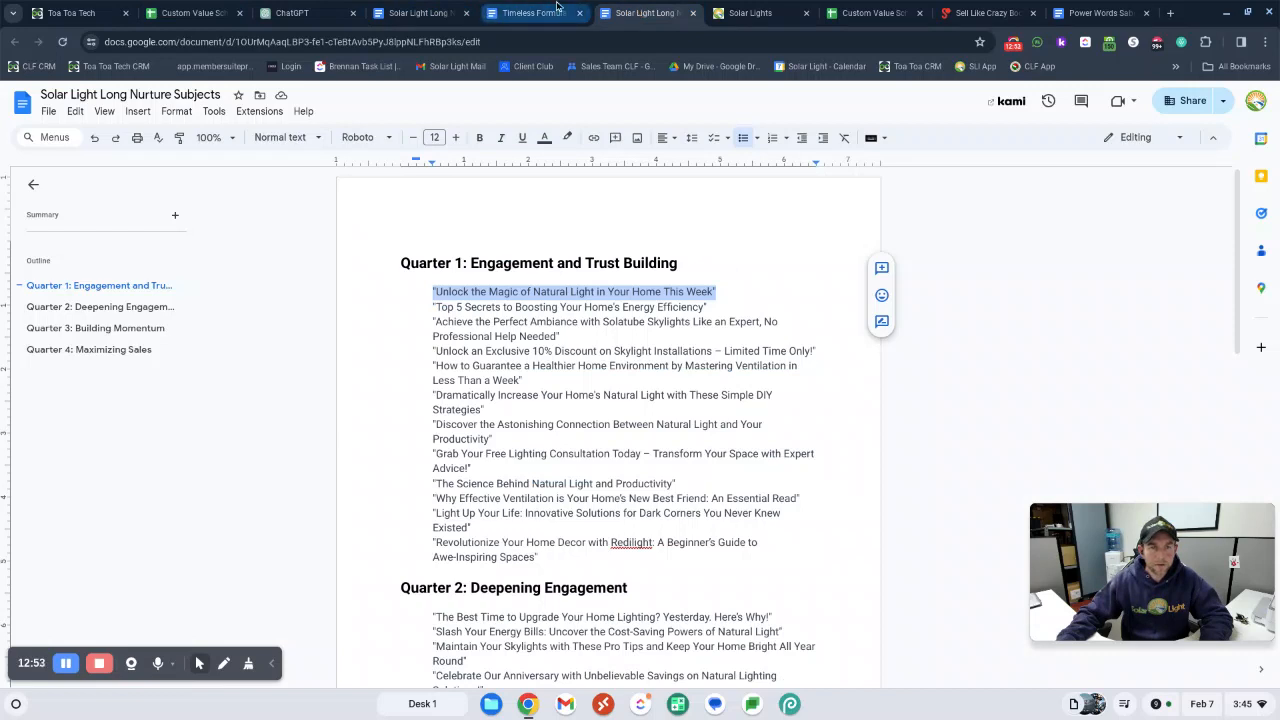
click(520, 13)
click(421, 14)
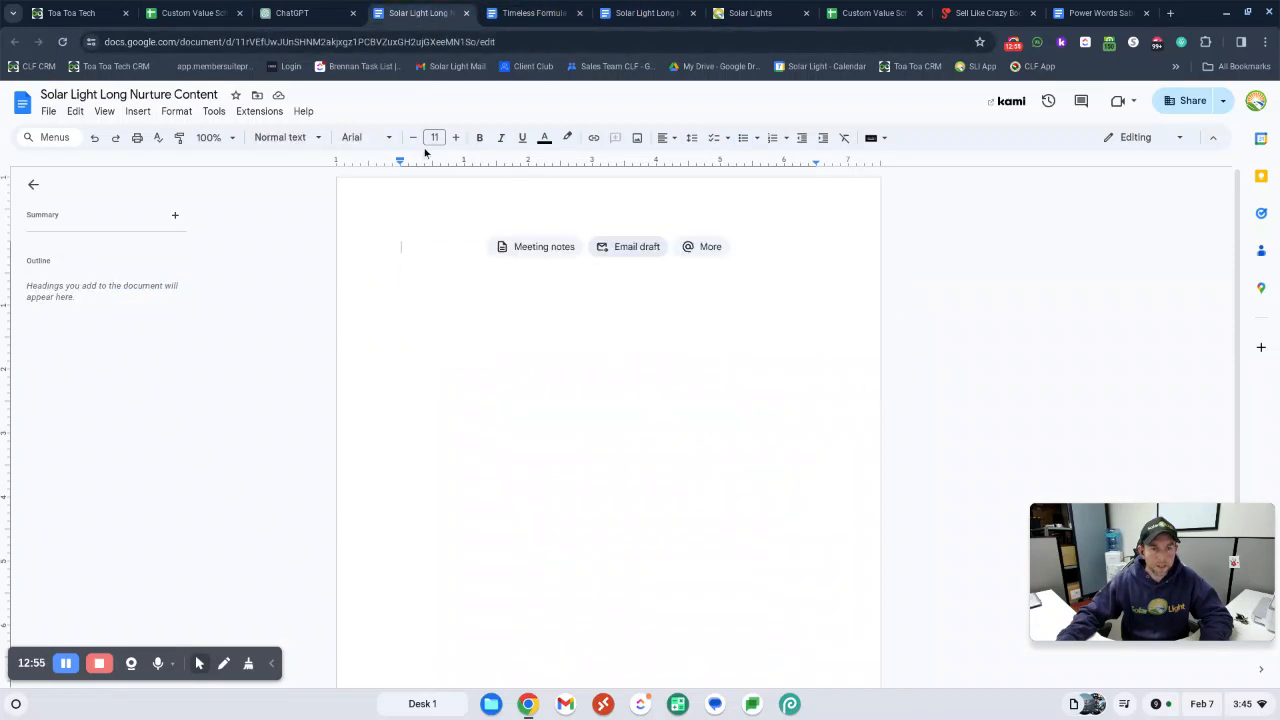
key(ctrl+v)
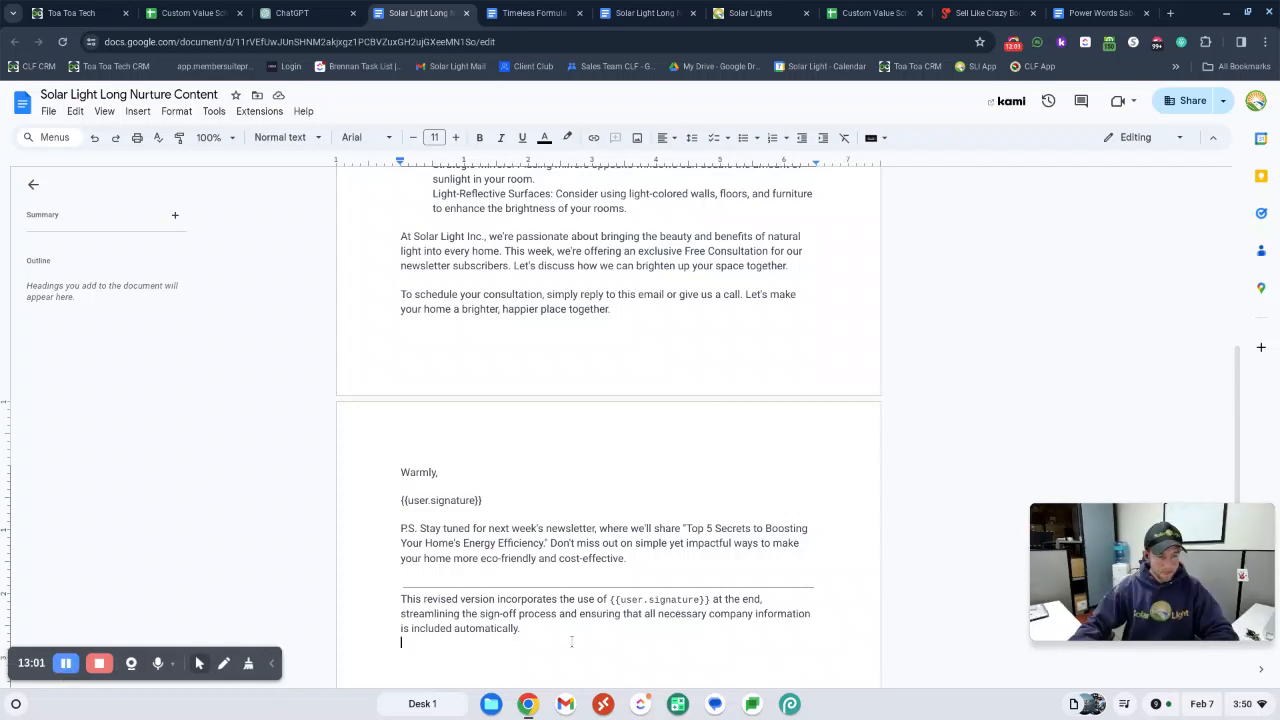
Insert a page break after the pasted email and look through the document's pages
scroll(839, 485, down, 1)
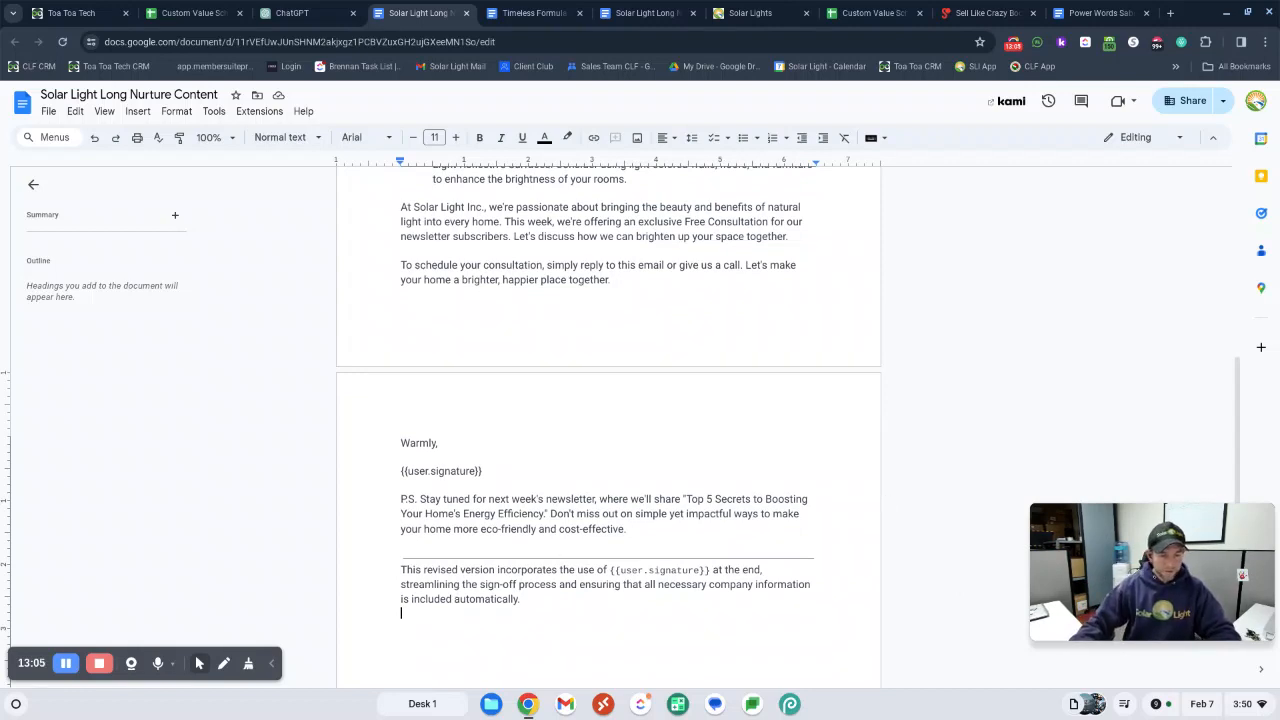
click(433, 619)
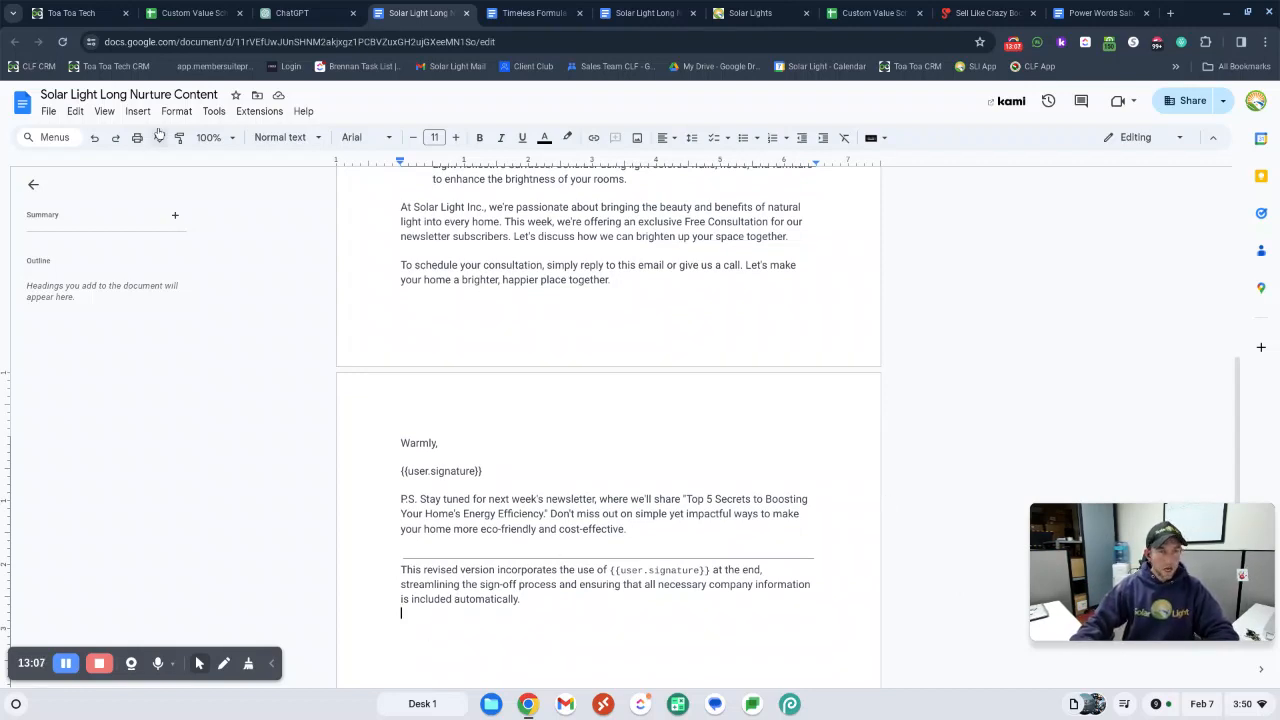
click(139, 112)
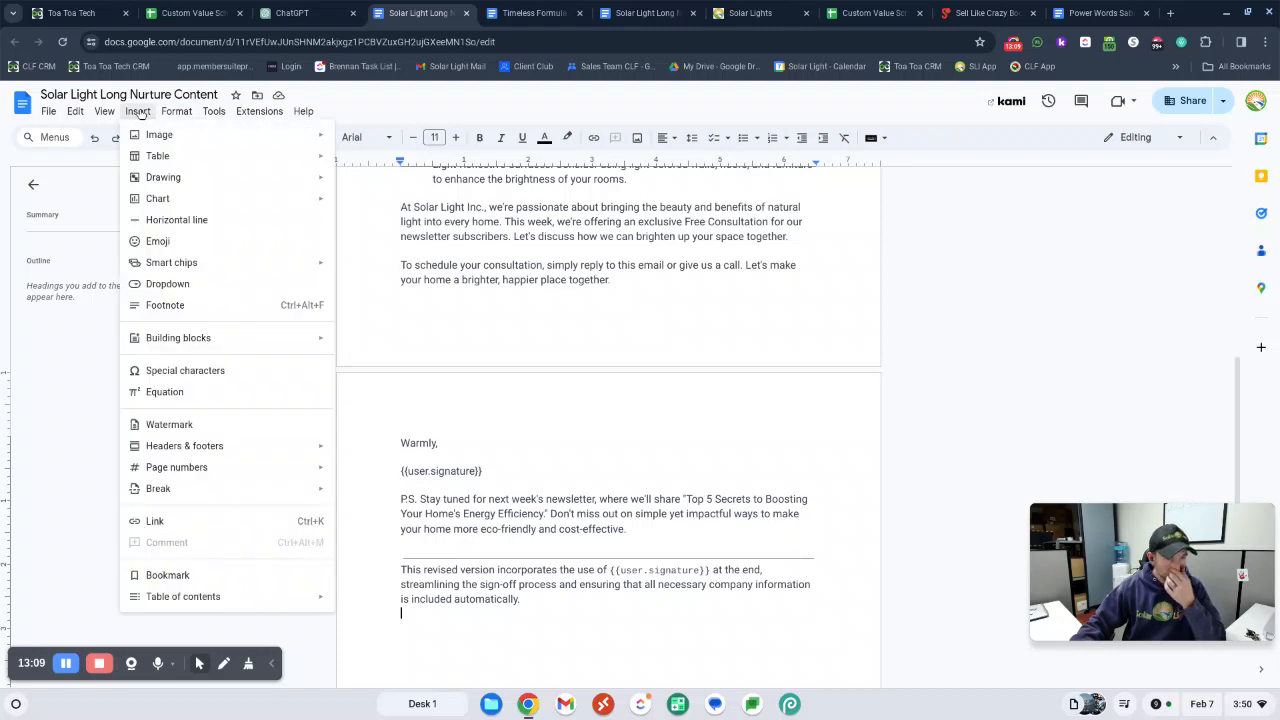
mouse_move(197, 488)
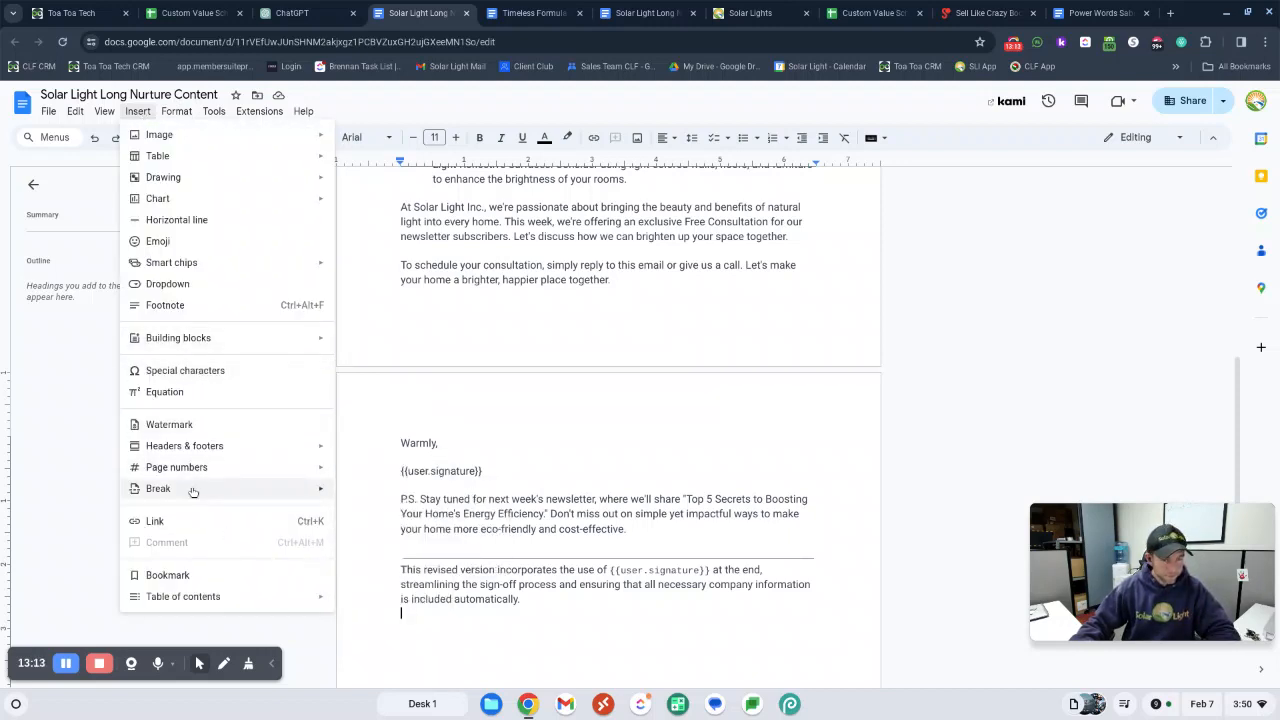
click(409, 497)
scroll(622, 504, up, 15)
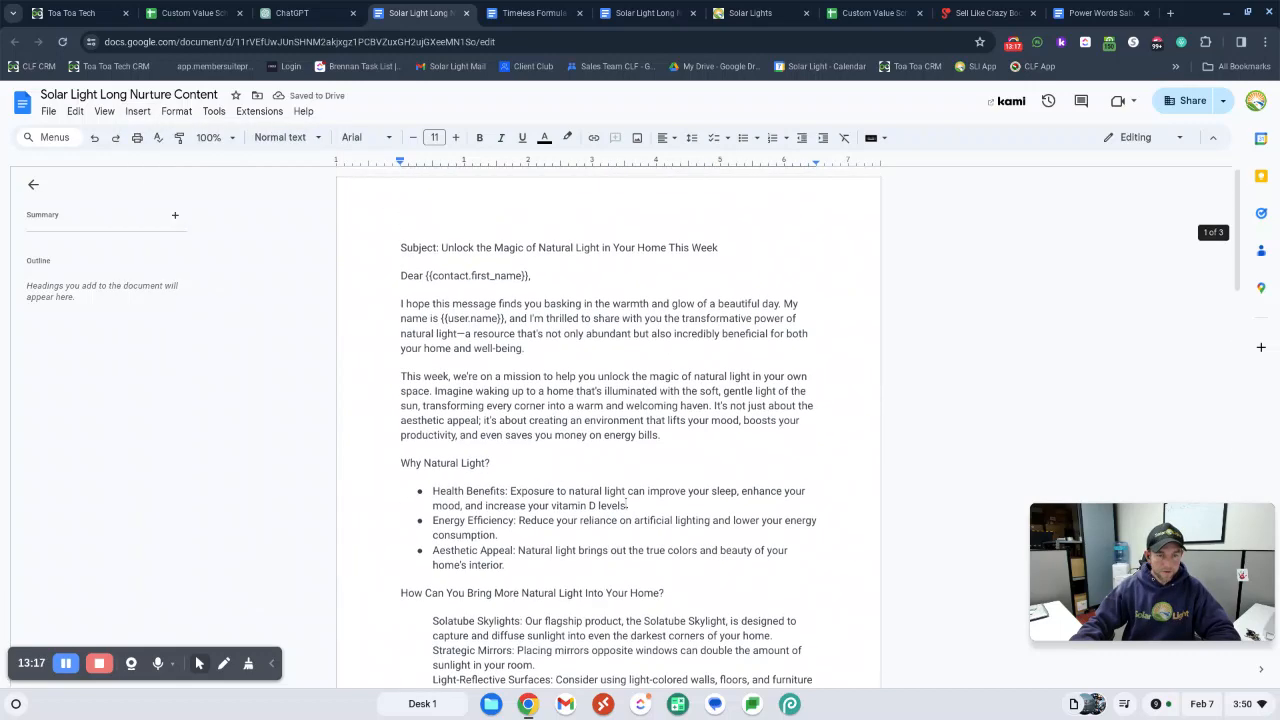
scroll(626, 501, down, 15)
scroll(636, 488, down, 5)
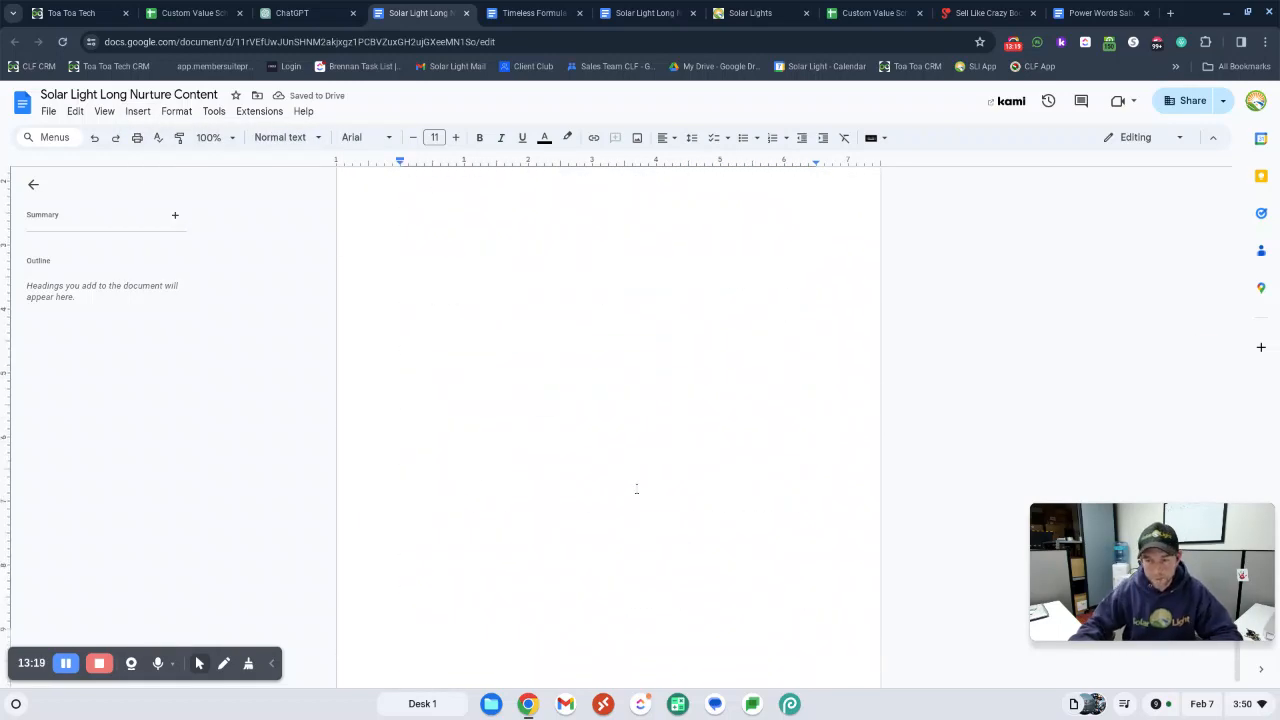
scroll(646, 226, up, 5)
scroll(384, 237, up, 3)
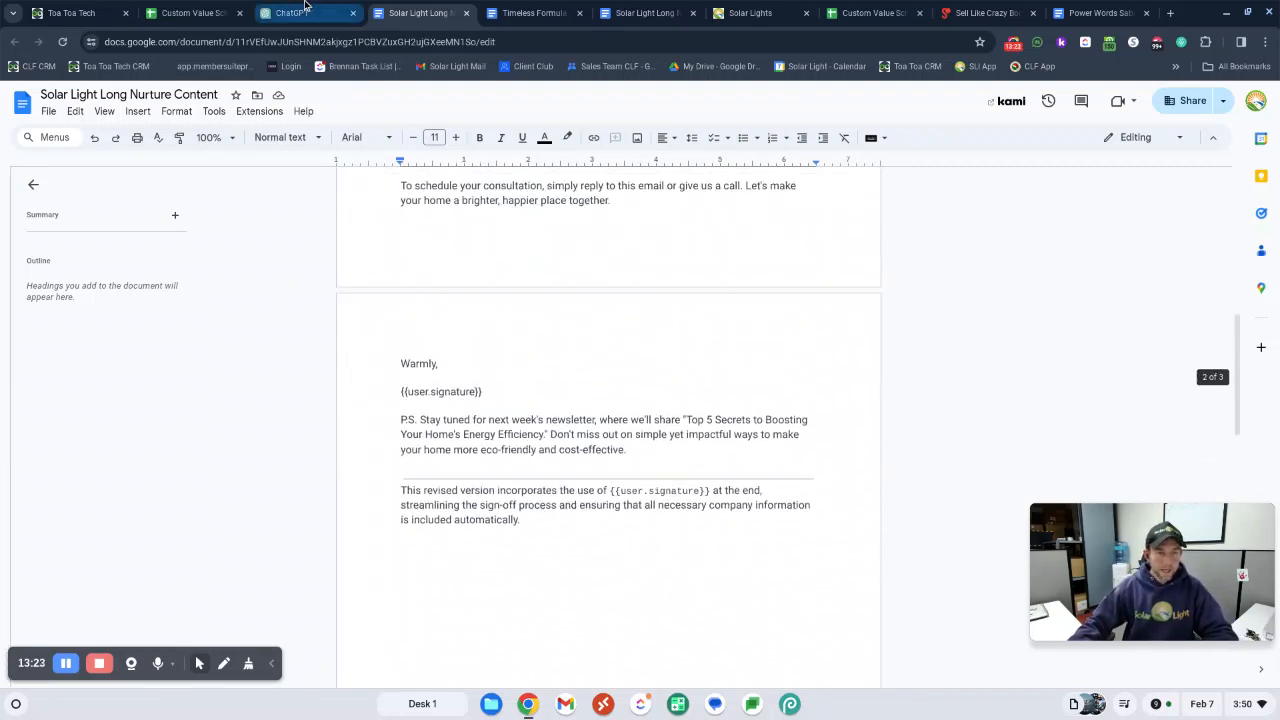
click(298, 9)
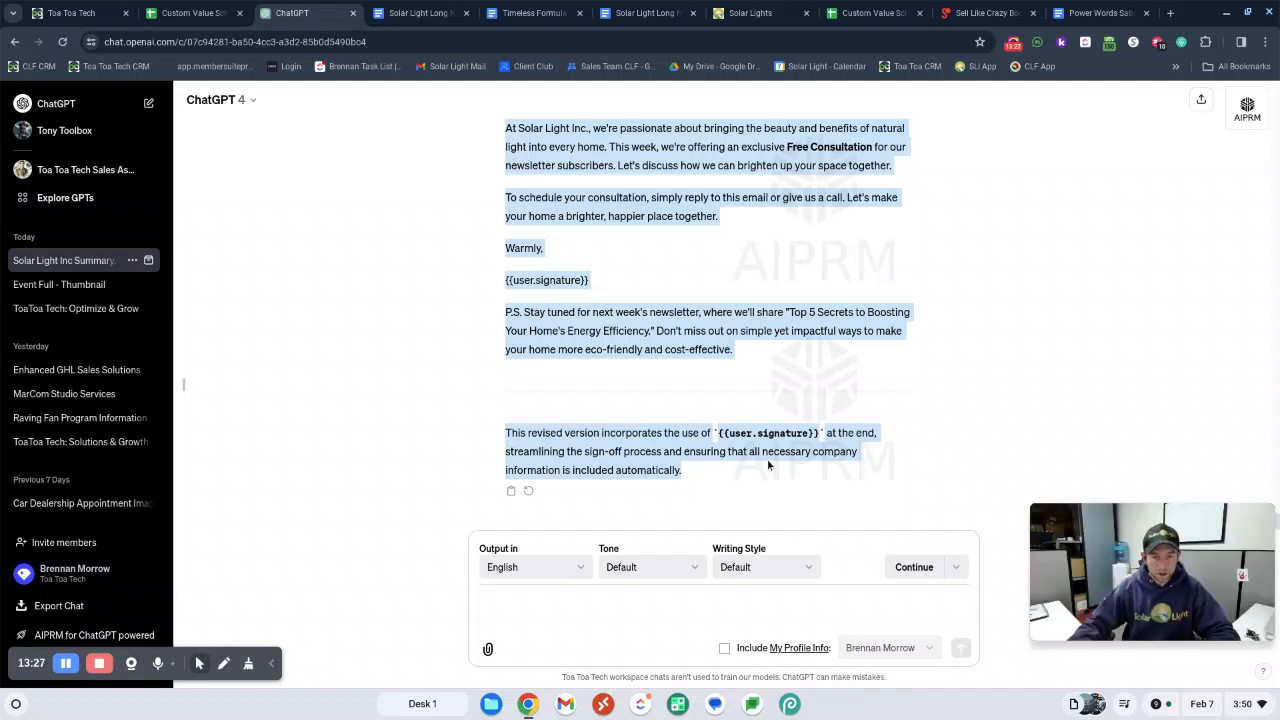
scroll(768, 464, up, 3)
scroll(768, 464, down, 3)
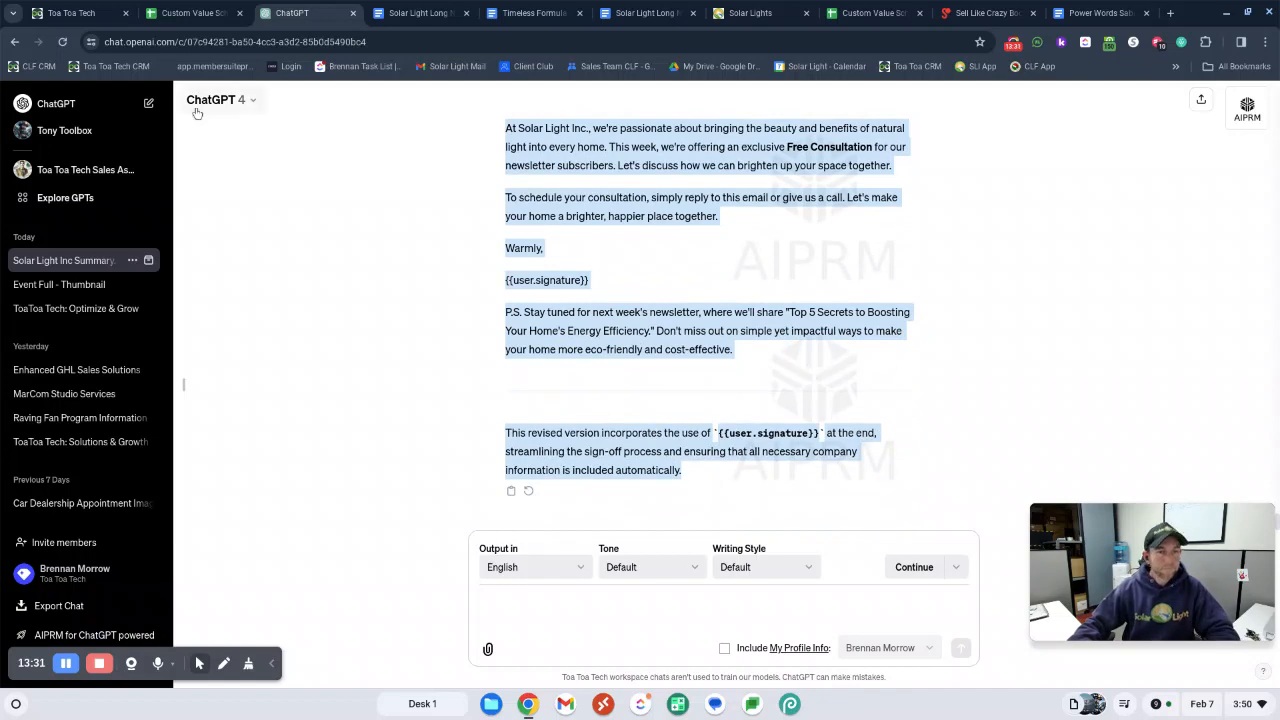
click(190, 13)
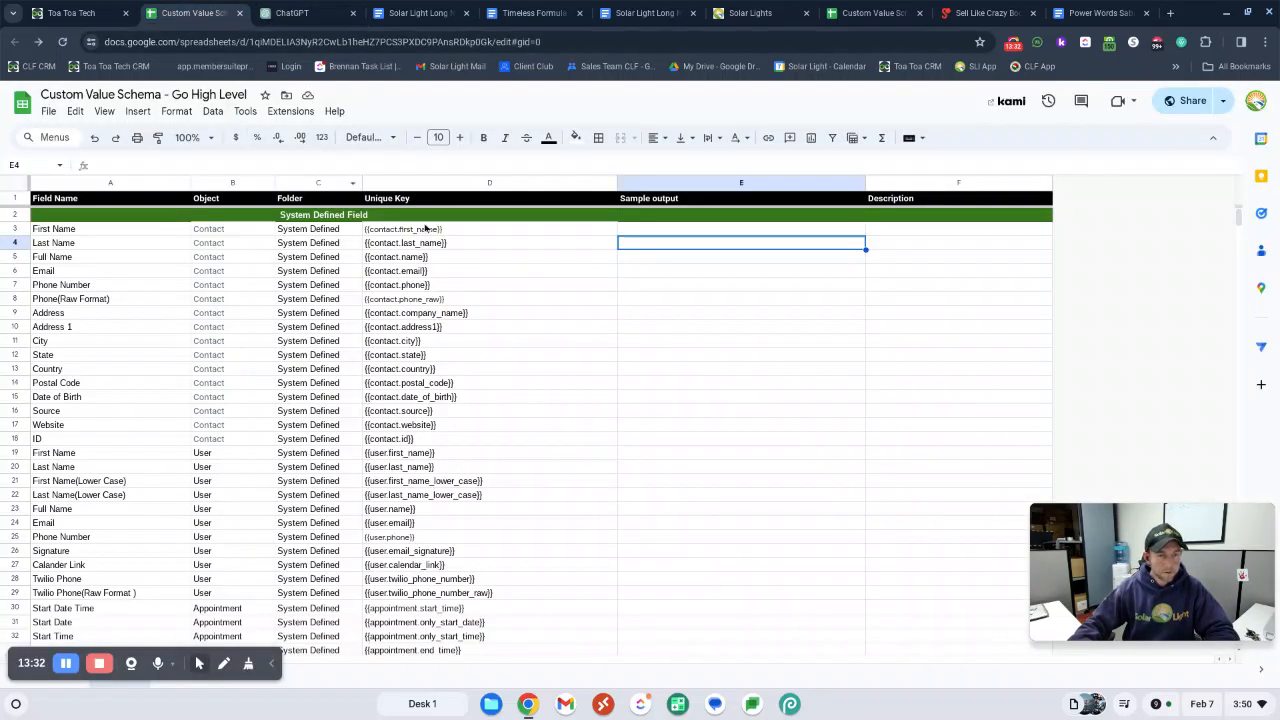
click(300, 13)
Delete the horizontal line and ChatGPT's closing remark about the revised version below the email's P.S. in the content document
click(418, 13)
click(494, 490)
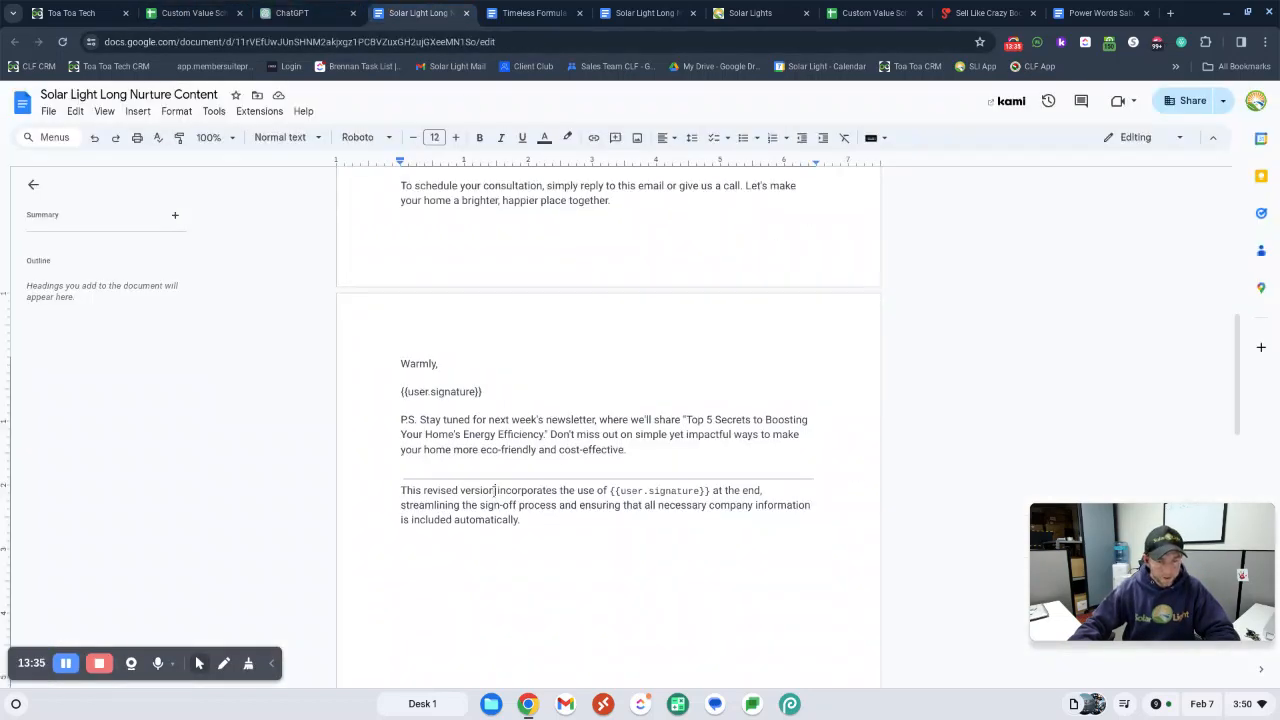
drag(399, 490, 522, 520)
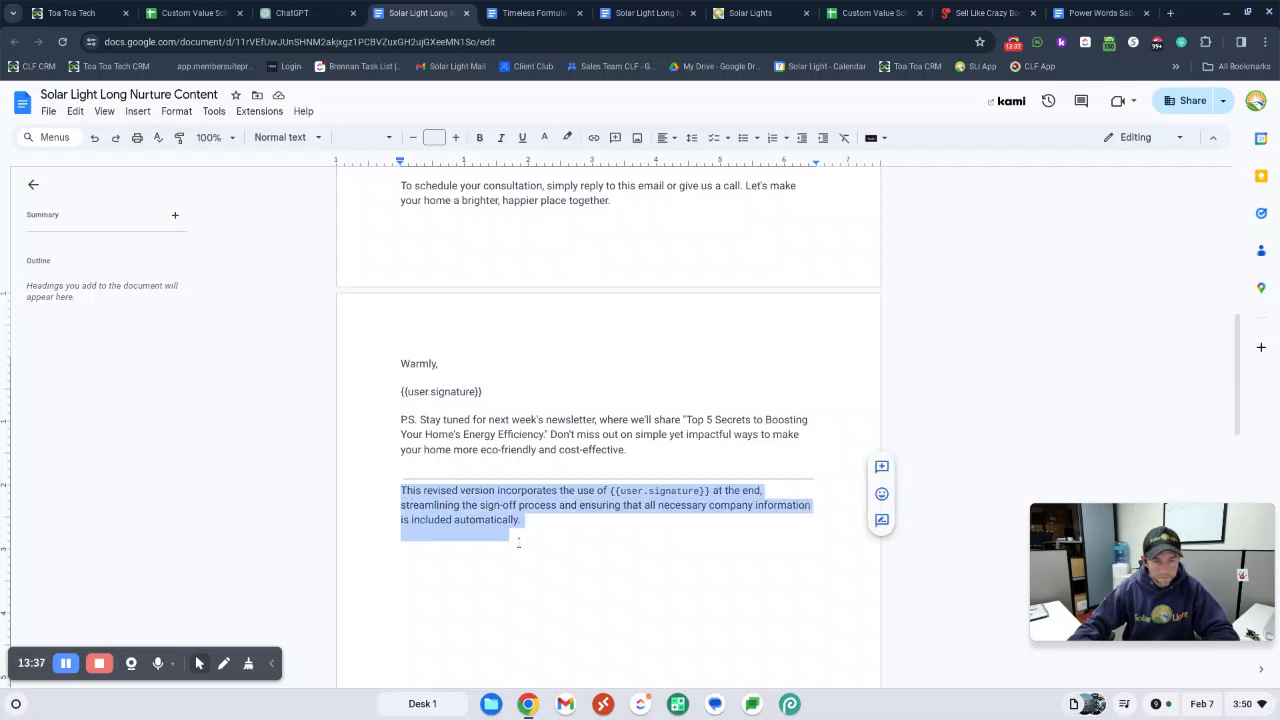
click(387, 477)
drag(387, 477, 477, 537)
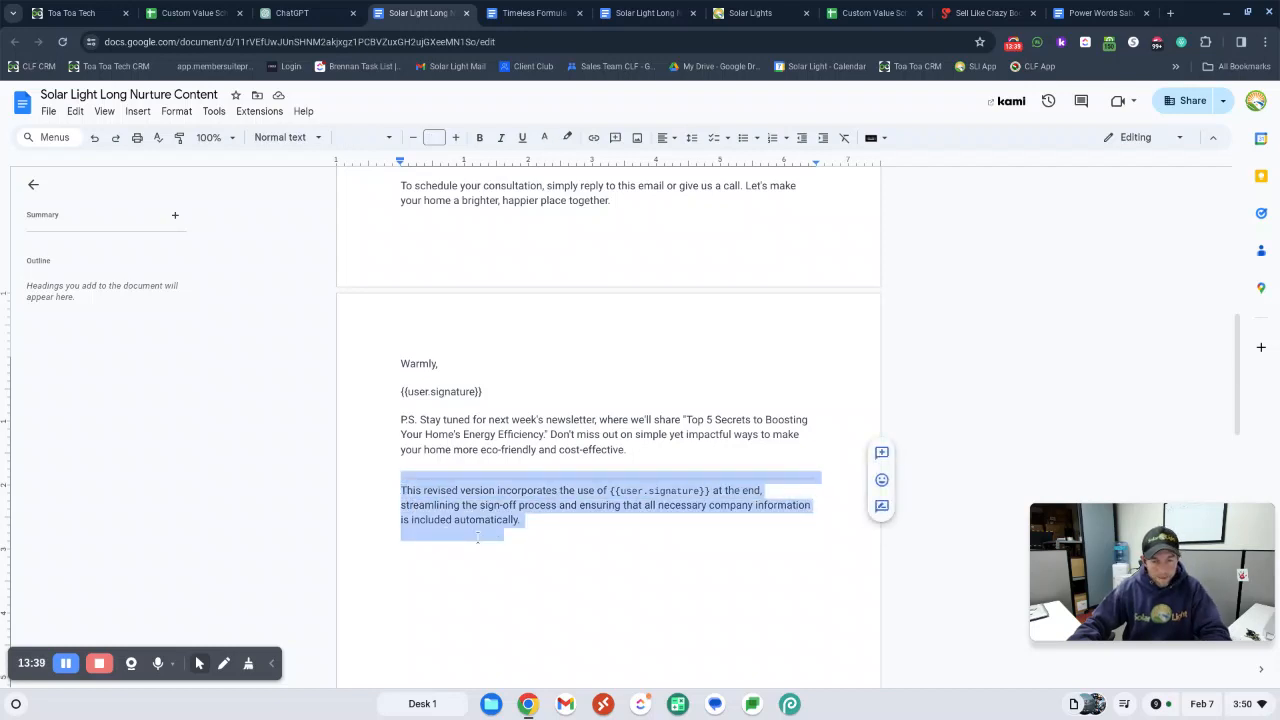
key(BackSpace)
key(BackSpace)
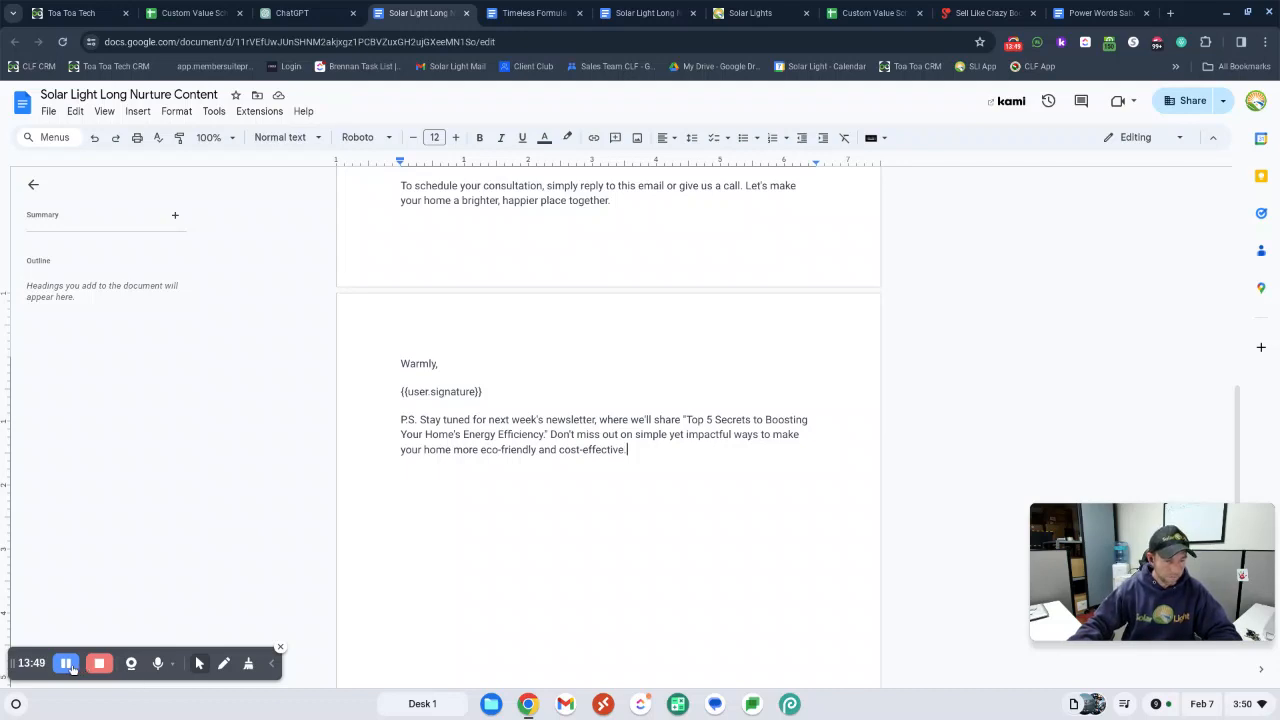
Switch to the ToaToa Toolbox CRM and open the workflow "3. Online Estimate Complete Stage - Nurture" in the Sales Pipeline folder
click(40, 10)
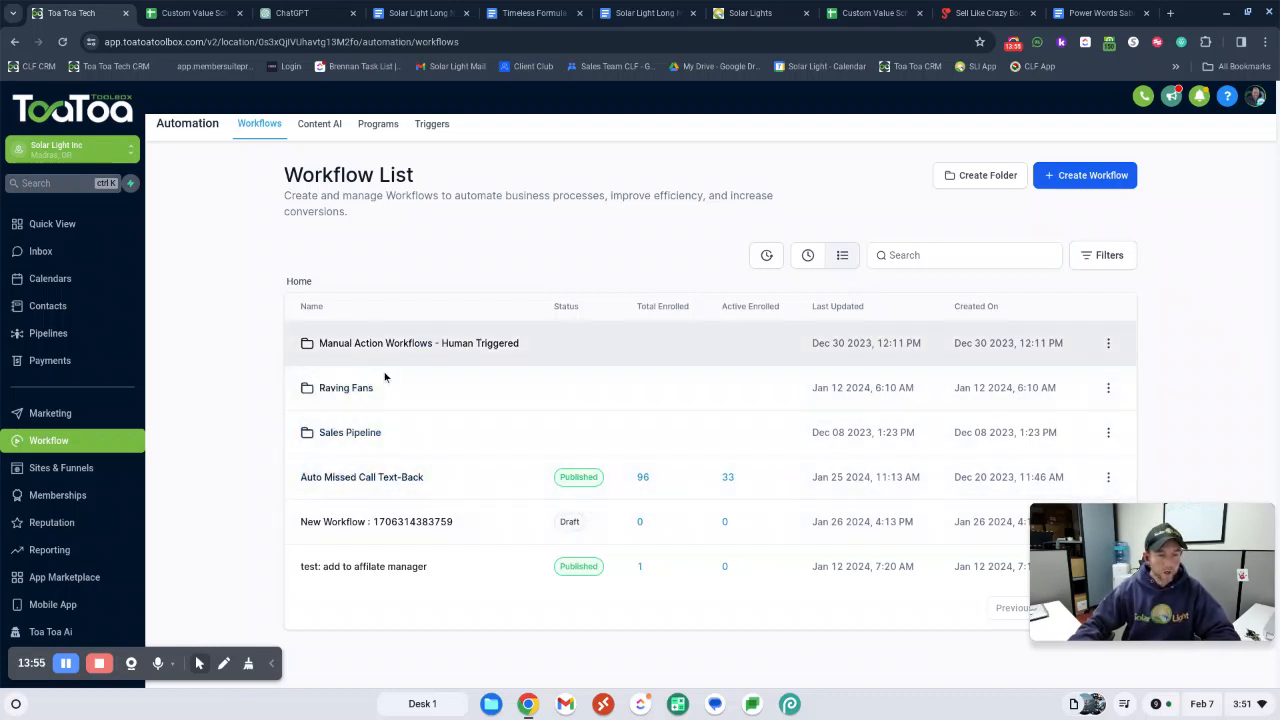
click(349, 433)
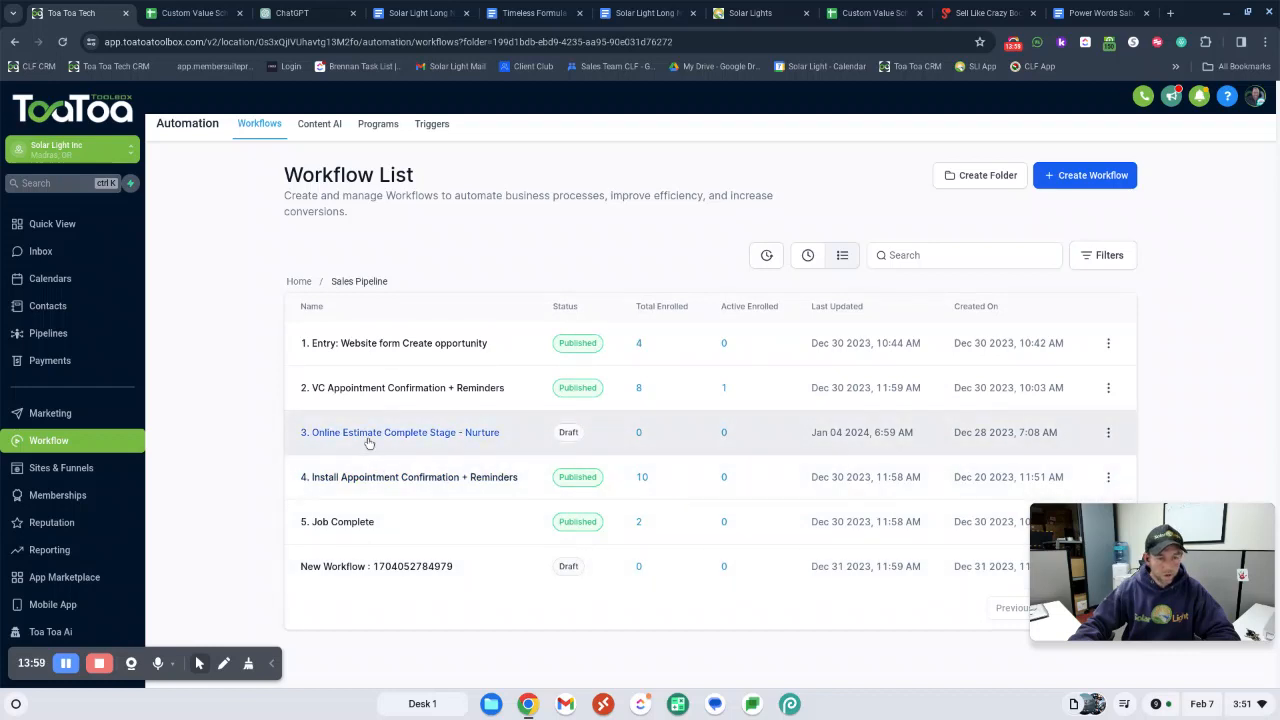
click(370, 440)
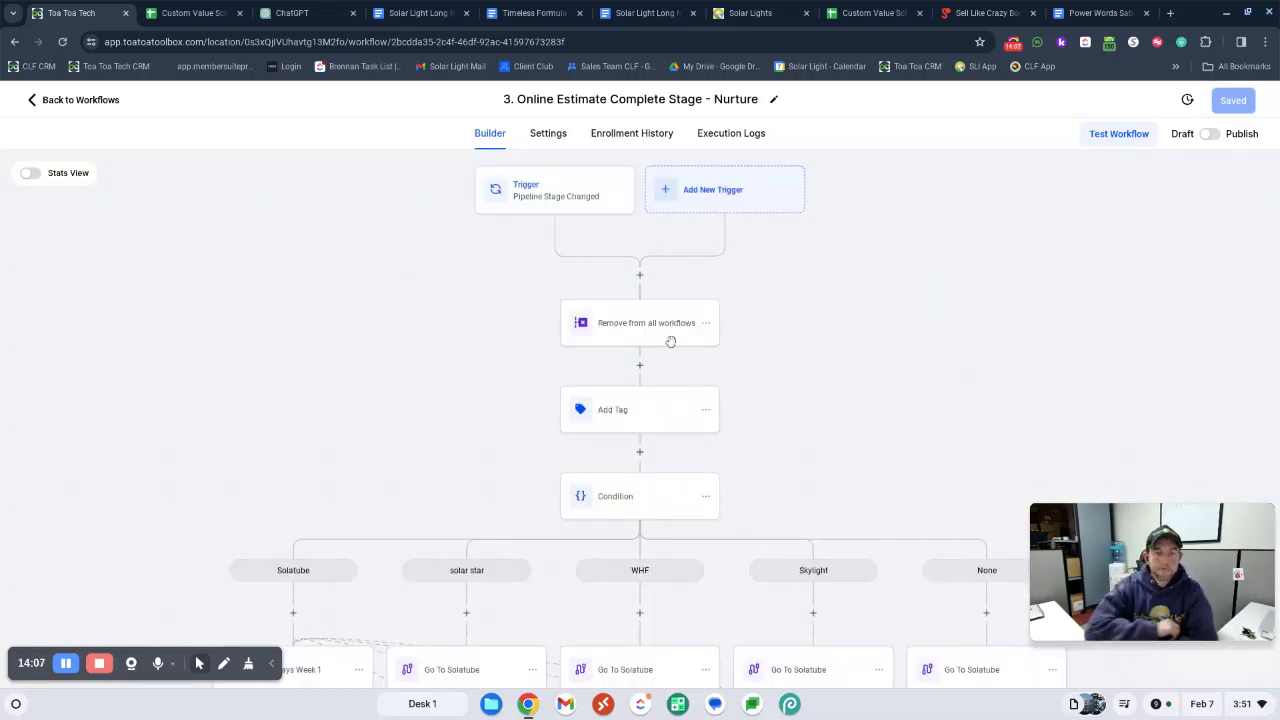
Review the settings of the Pipeline Stage Changed trigger and of the Remove from all workflows and Add Tag actions
click(560, 205)
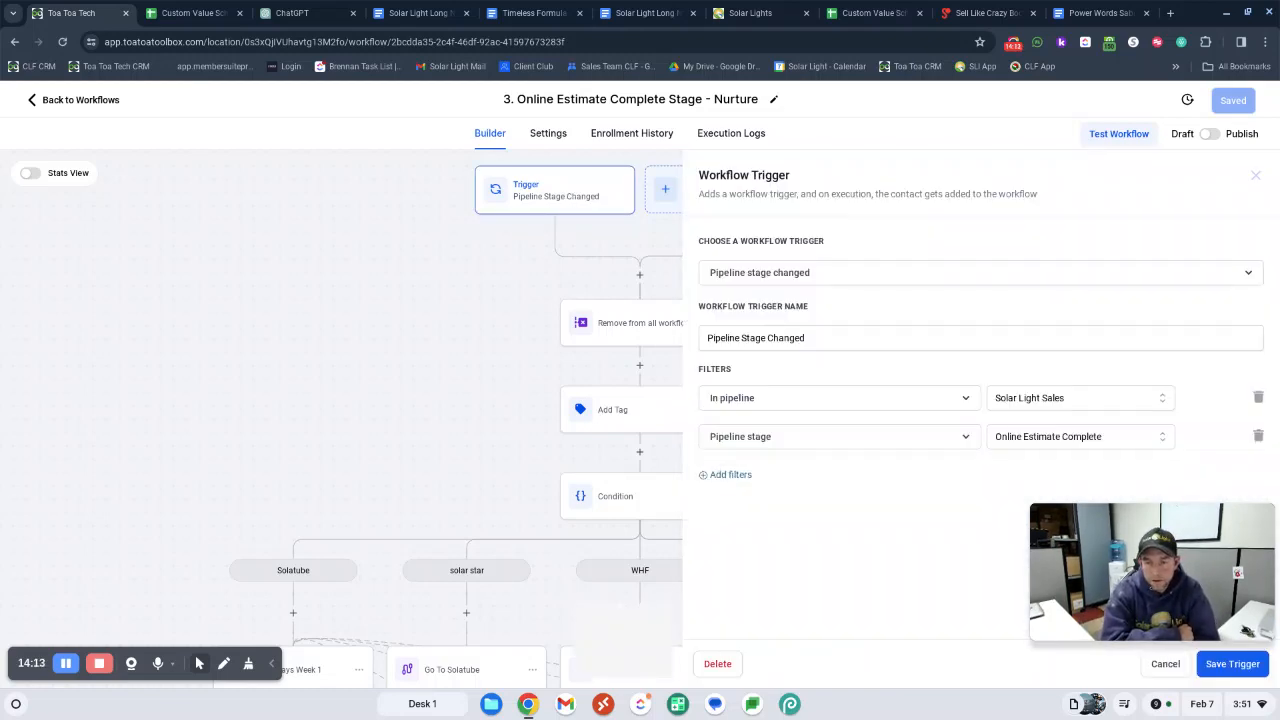
drag(1113, 544, 1113, 507)
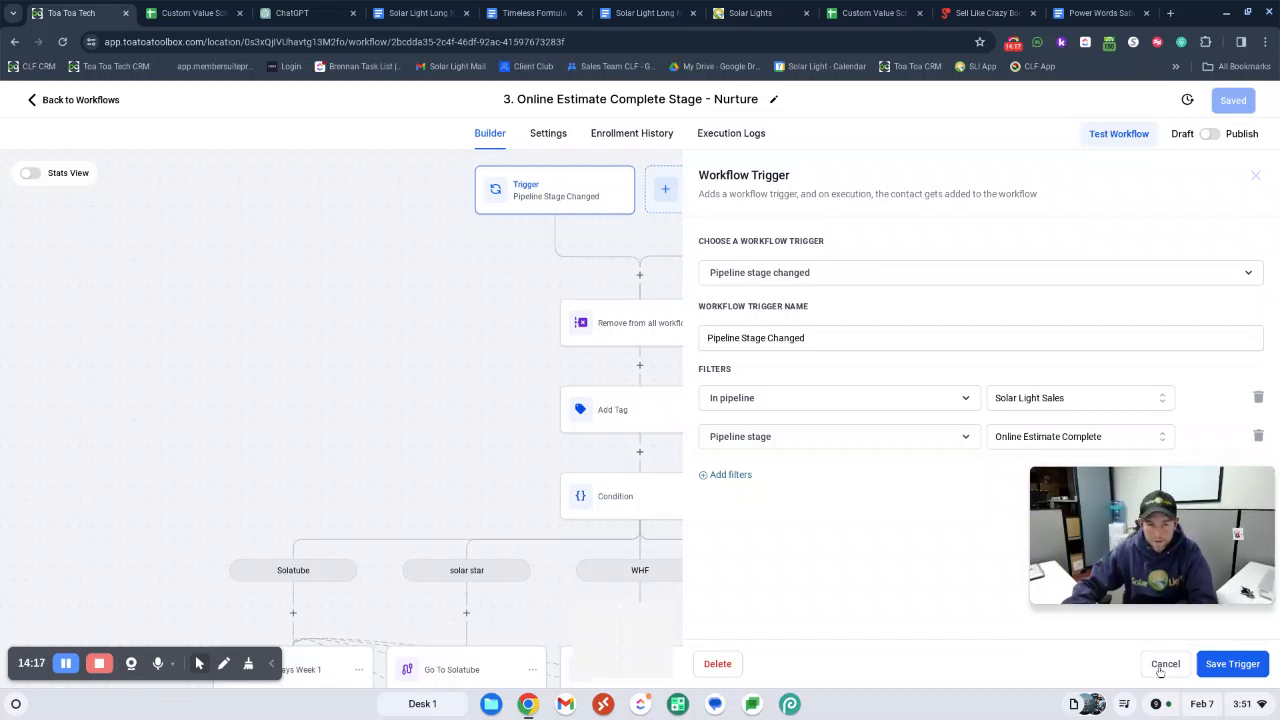
click(687, 405)
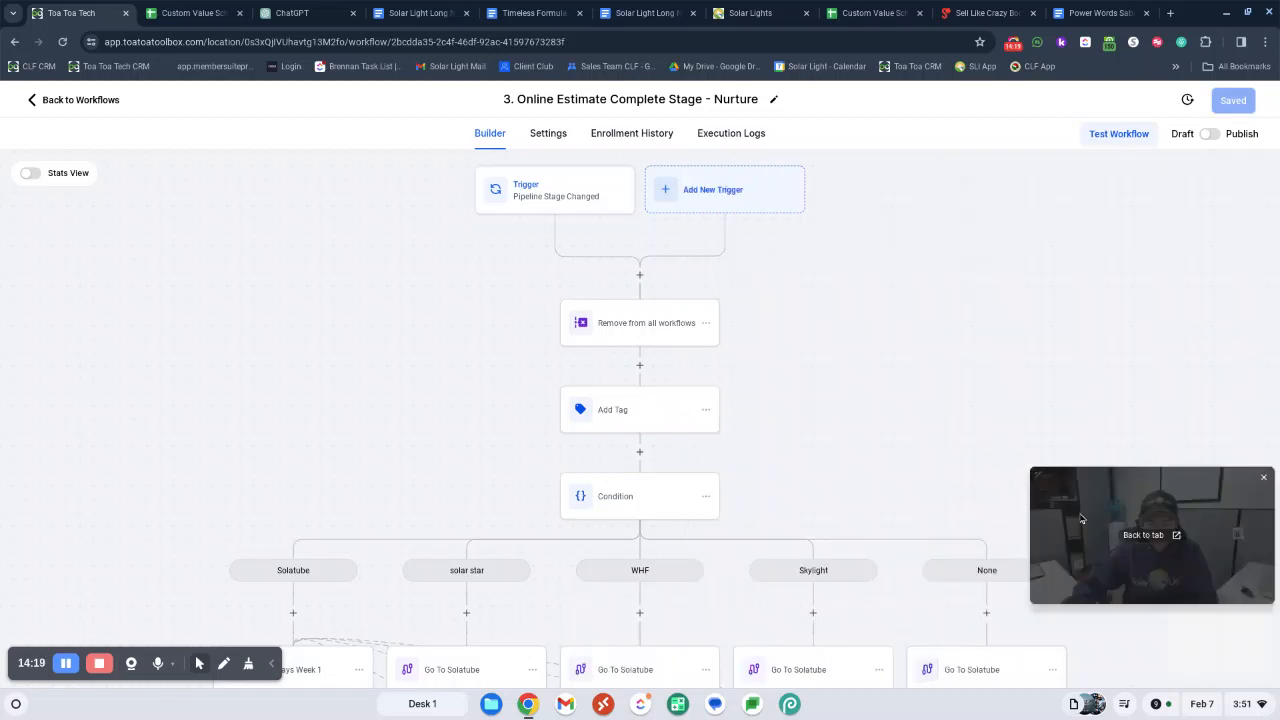
click(717, 344)
scroll(723, 357, down, 1)
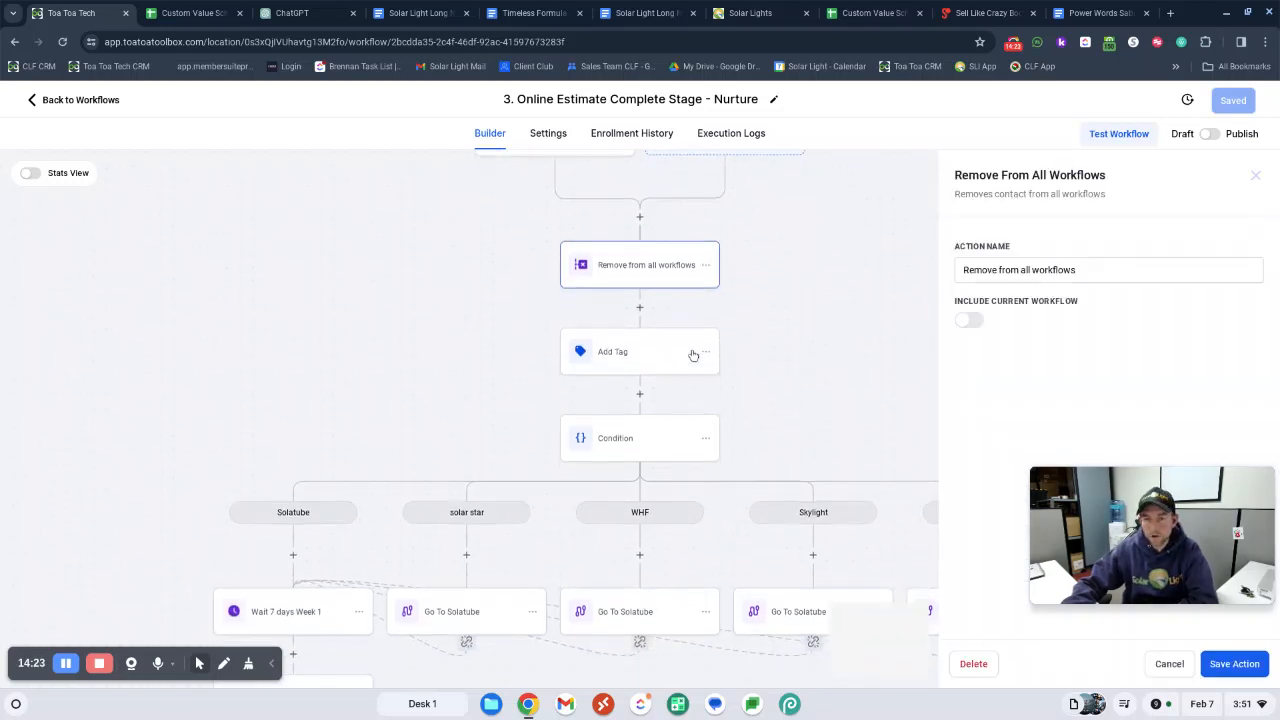
click(635, 361)
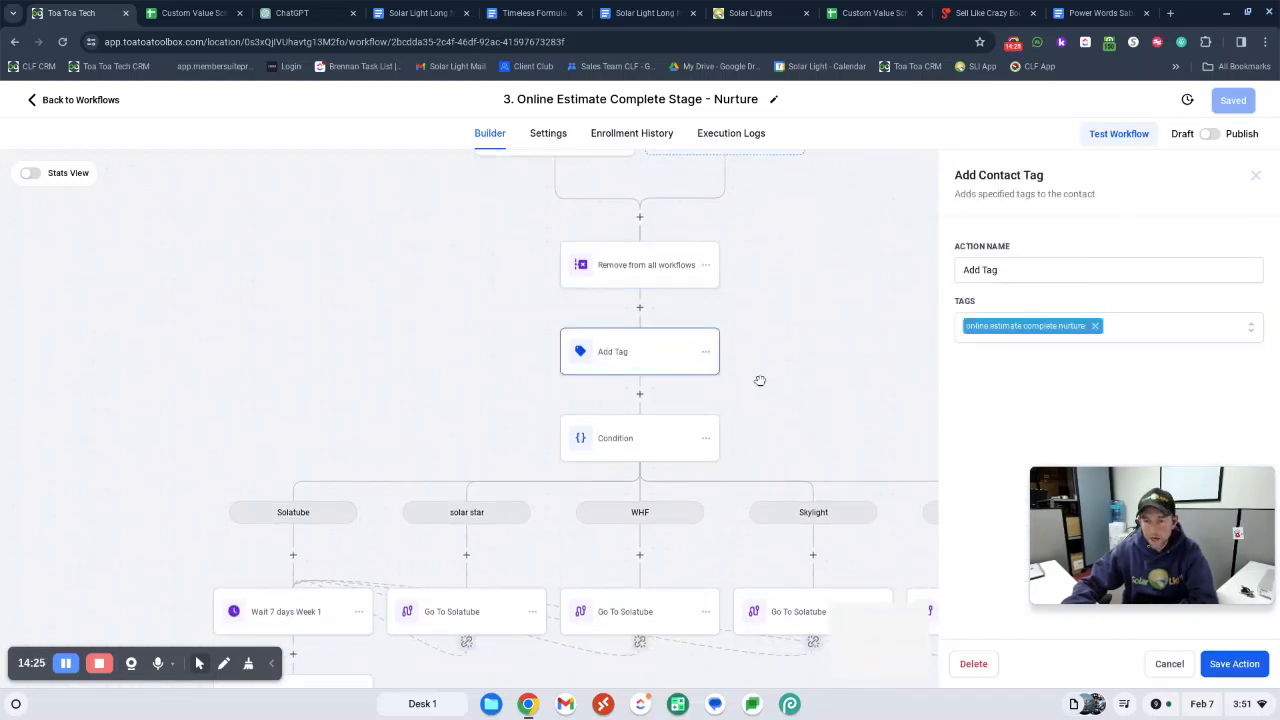
scroll(786, 382, down, 2)
scroll(709, 366, down, 2)
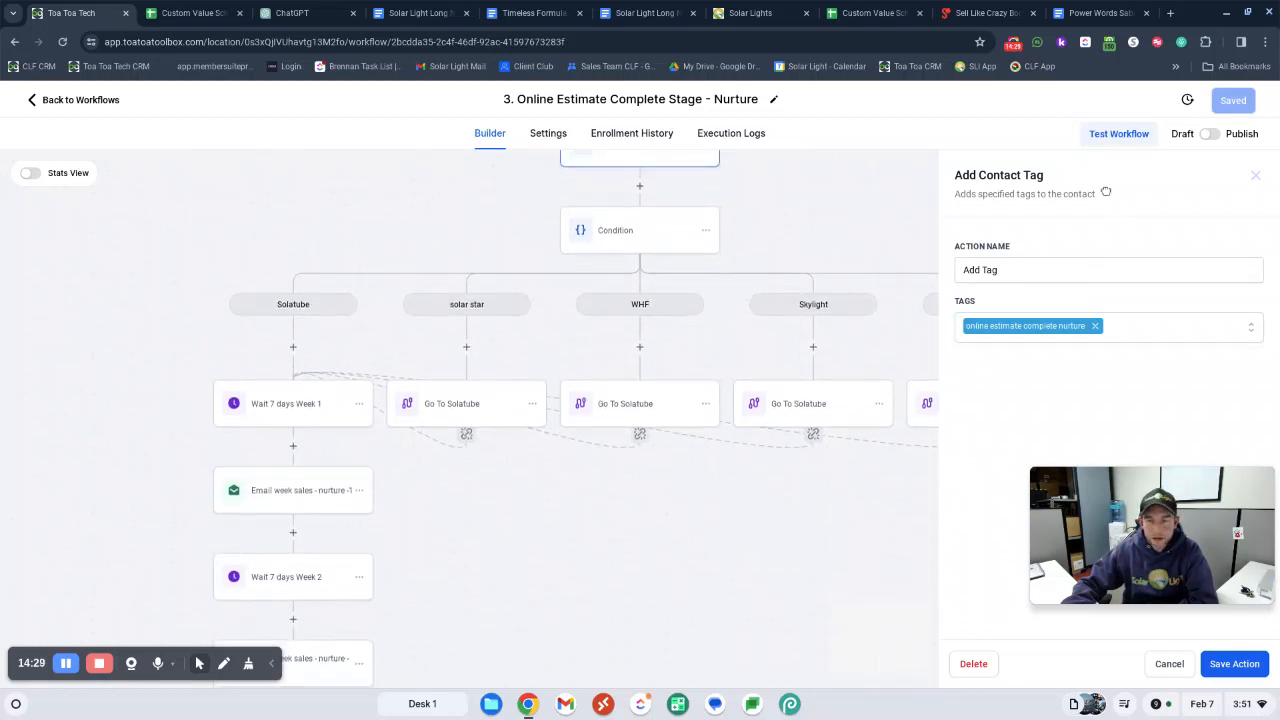
click(1252, 181)
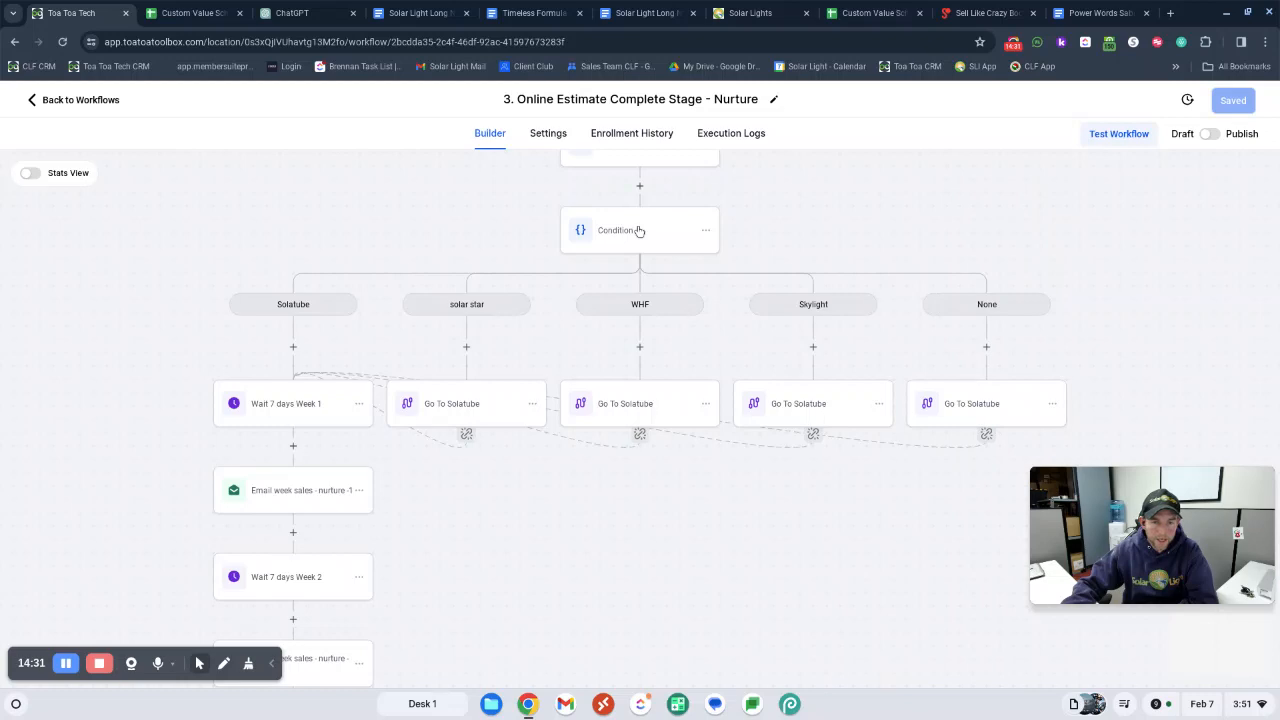
Open the Condition action and examine its product line branches, including Solatube, solar star, WHF and Skylight
click(641, 236)
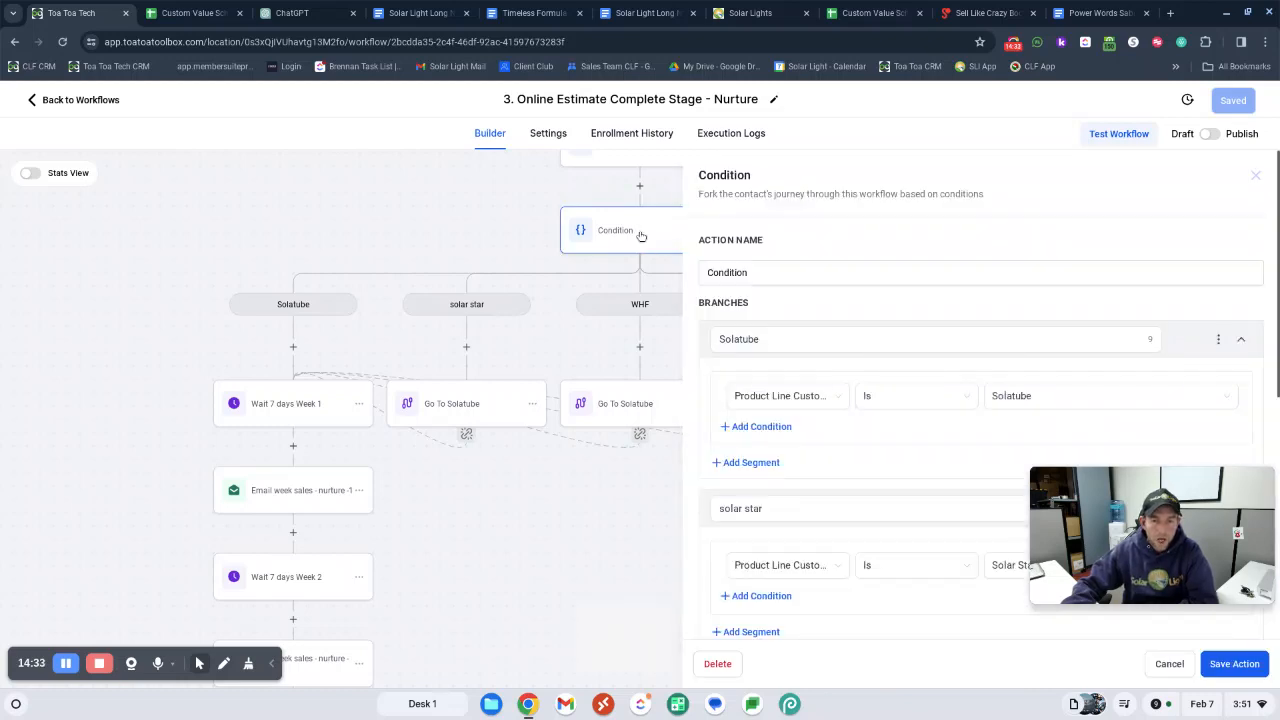
scroll(918, 258, down, 2)
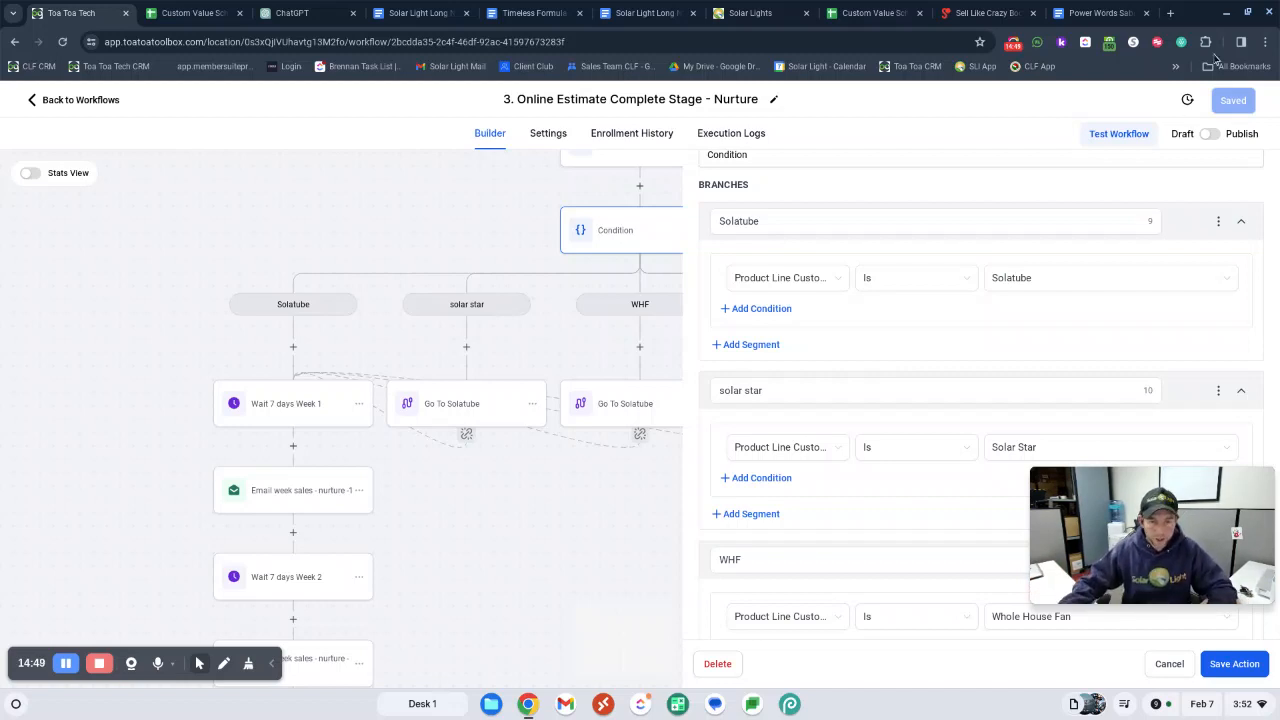
scroll(943, 463, down, 2)
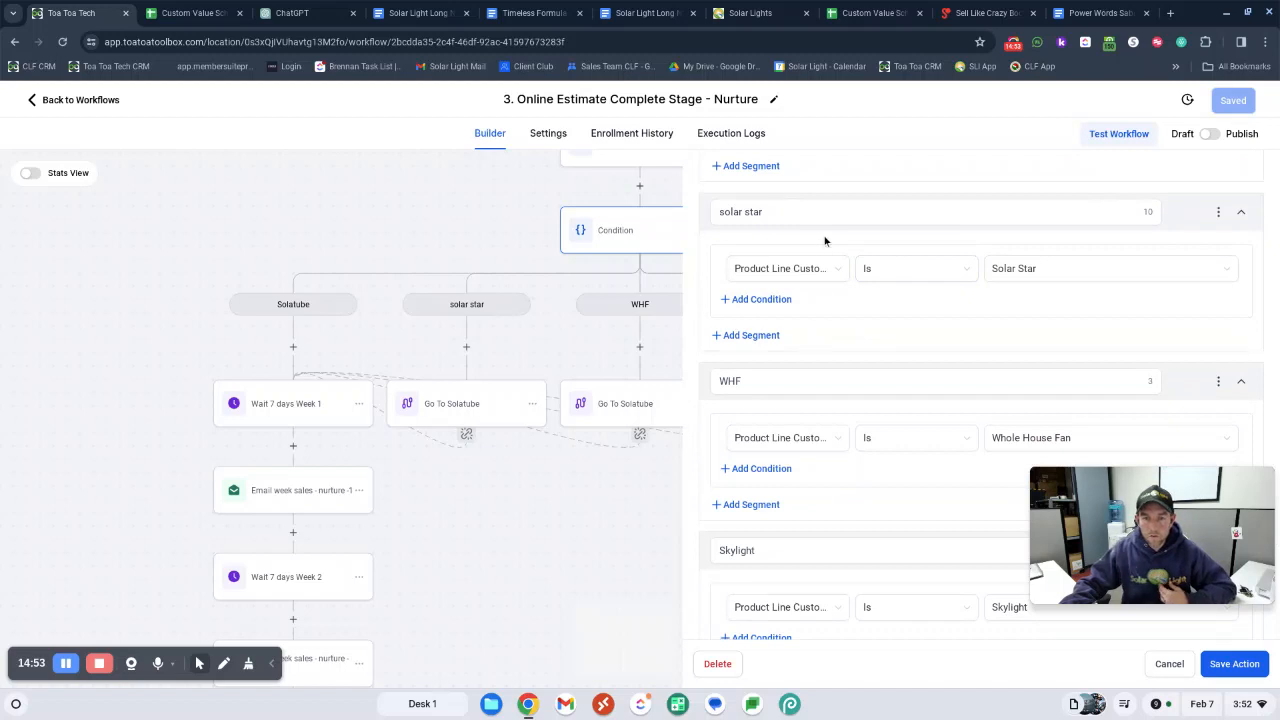
scroll(838, 340, up, 3)
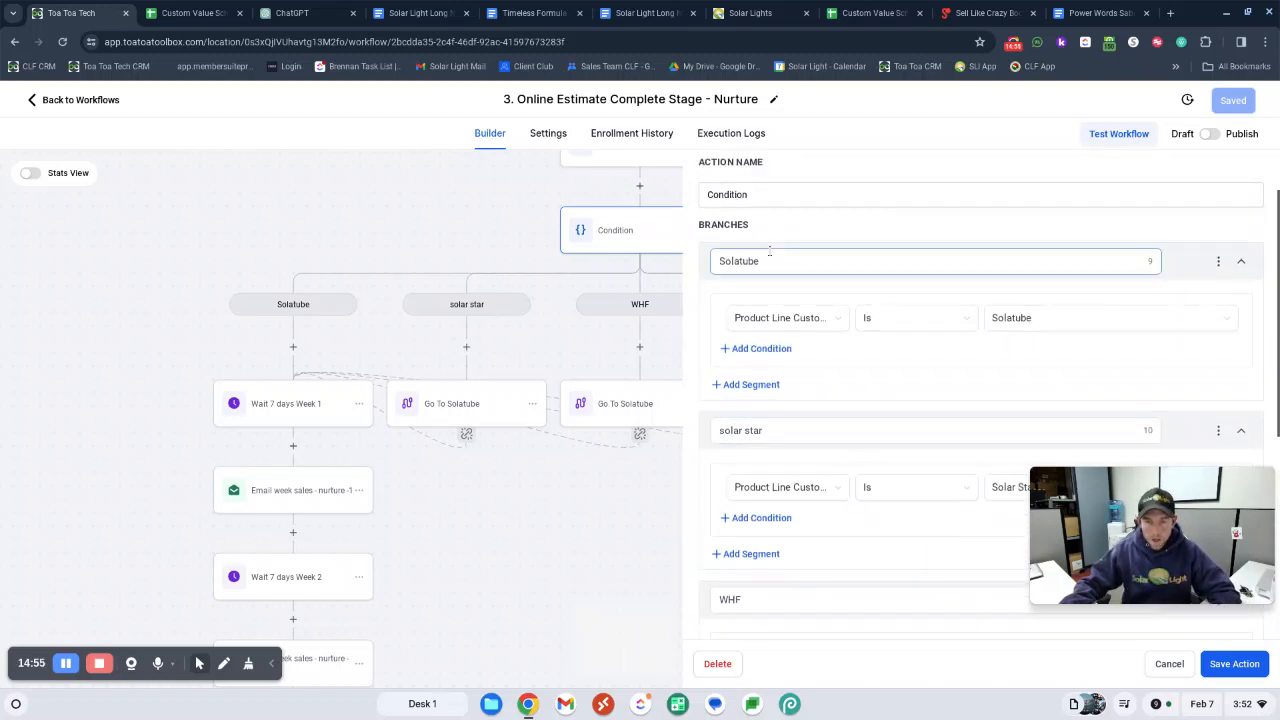
scroll(720, 262, up, 1)
click(779, 281)
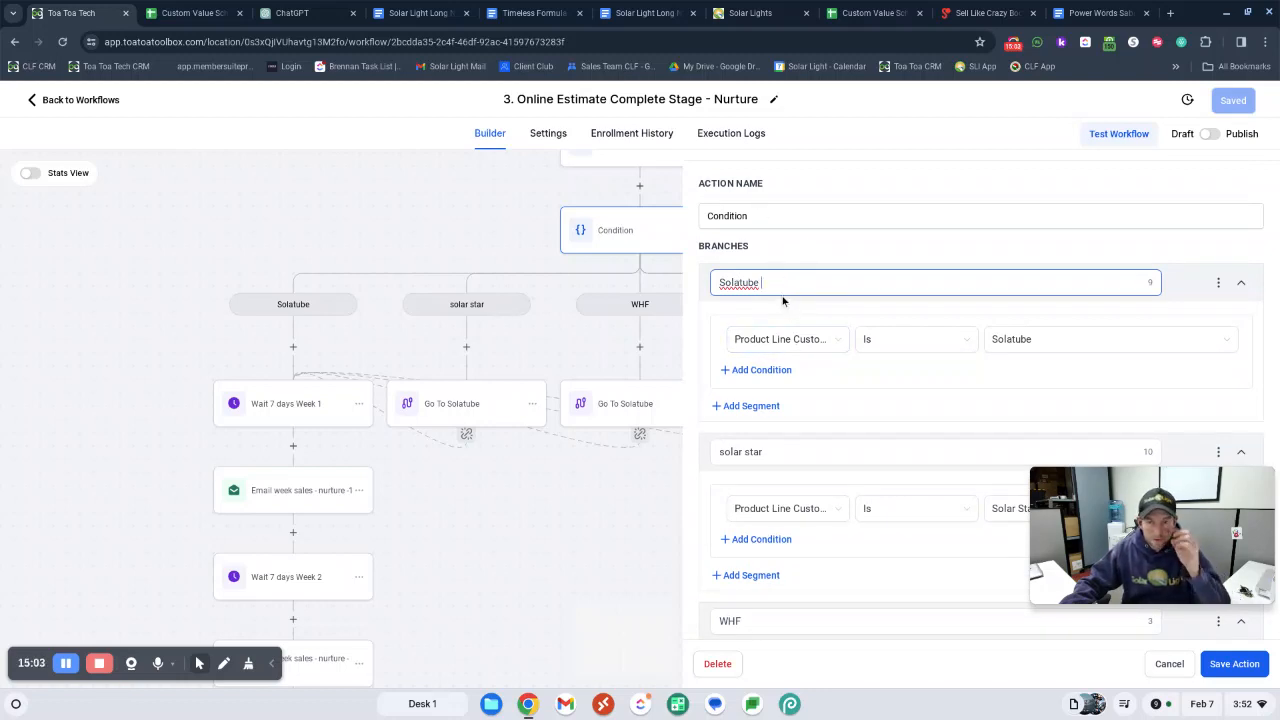
scroll(812, 345, down, 2)
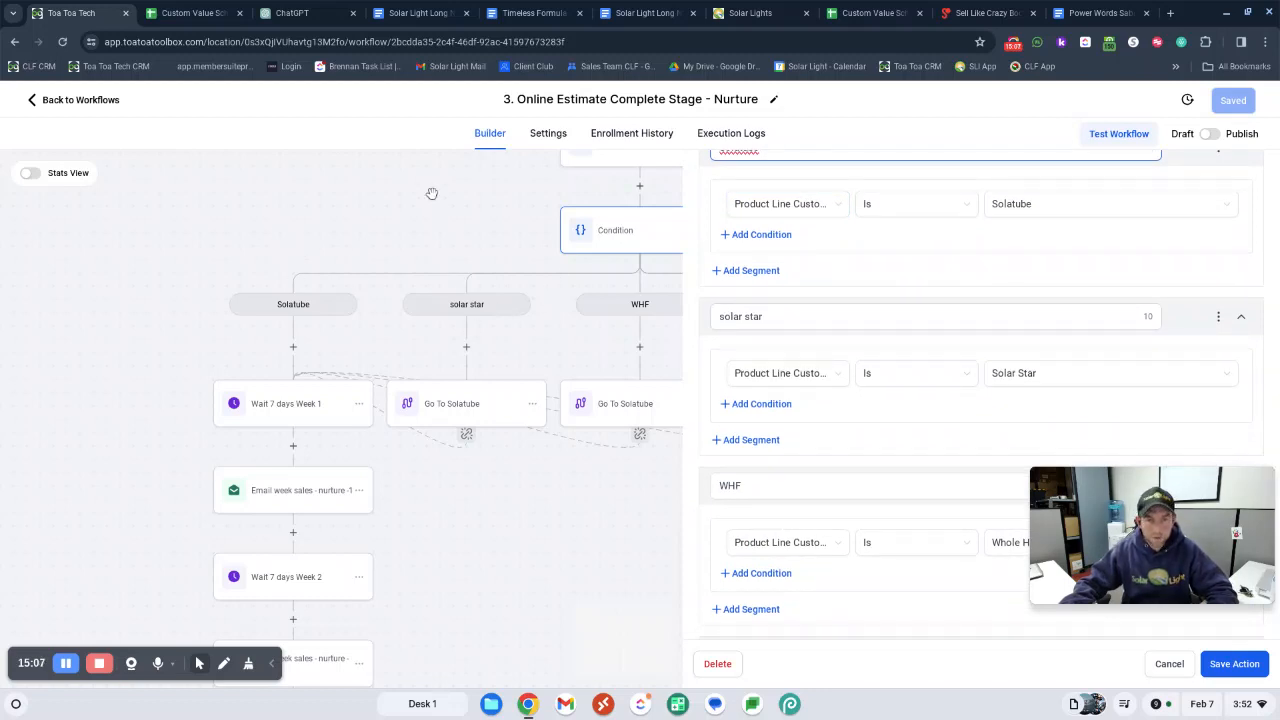
Leave the Condition settings, and in Wait 7 days Week 1 enable the advance window with Saturday and Sunday added to the resume days
click(260, 268)
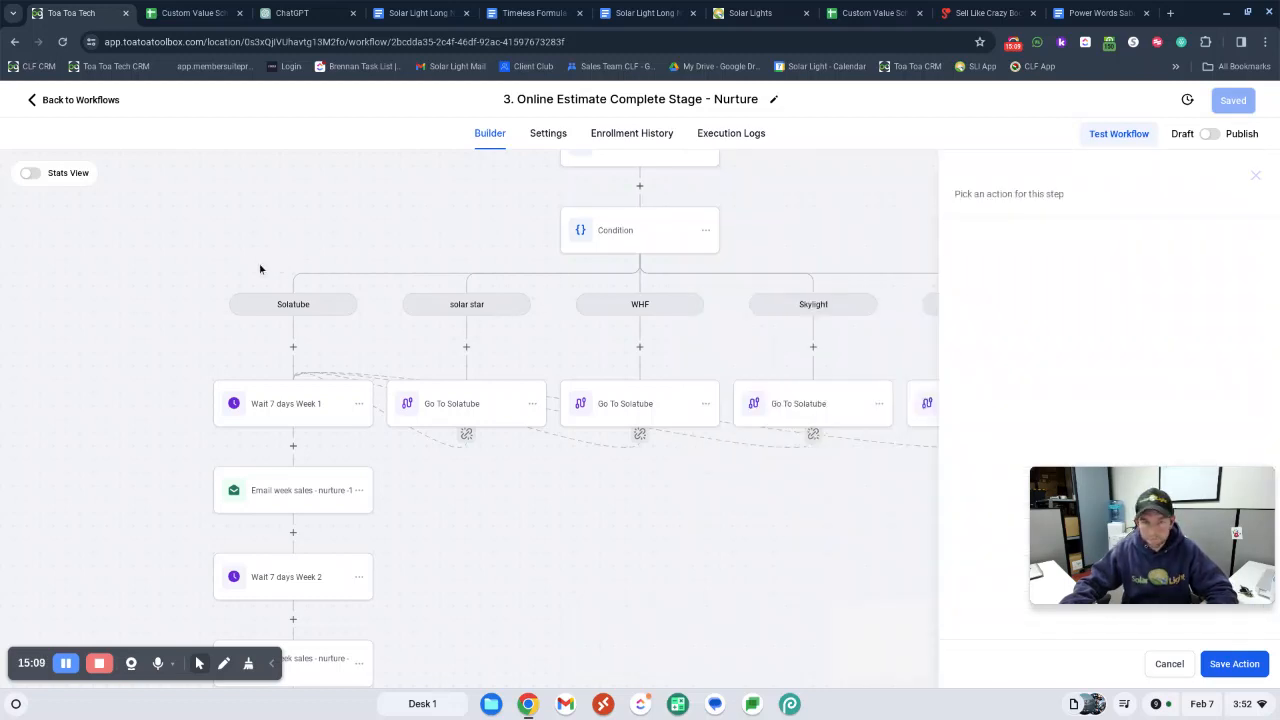
scroll(455, 345, down, 1)
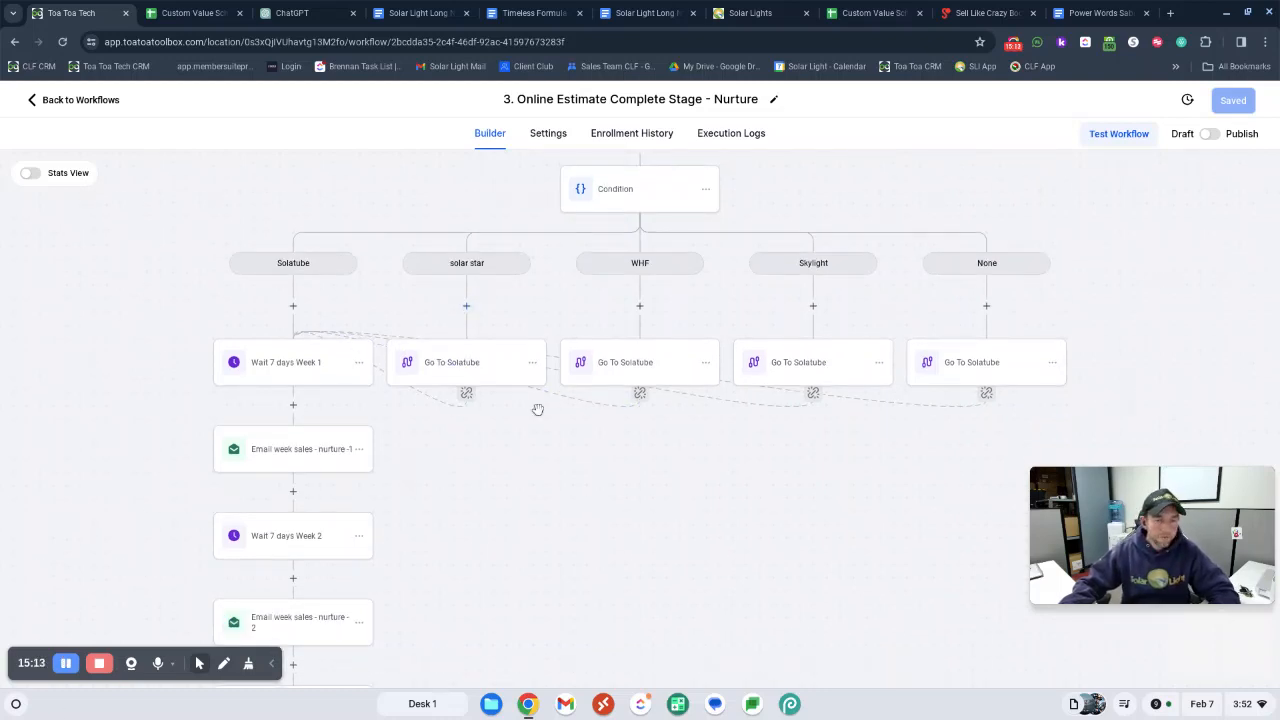
scroll(443, 429, down, 1)
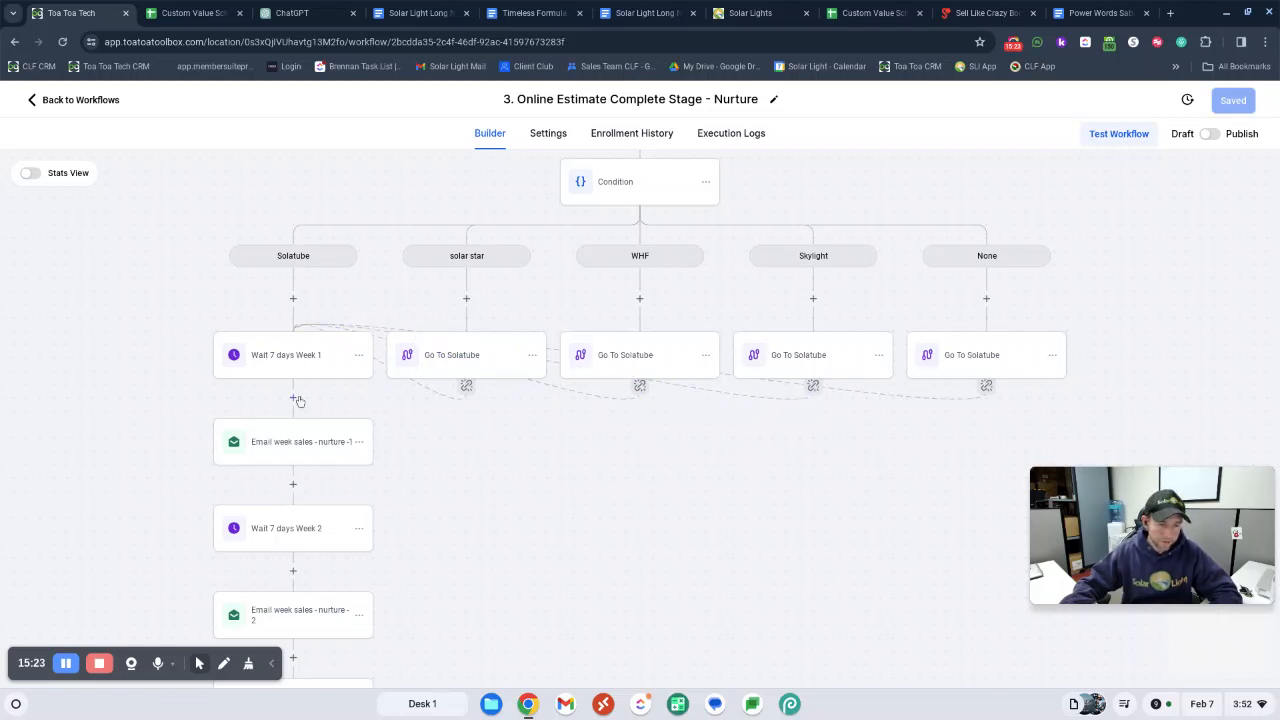
scroll(320, 471, down, 1)
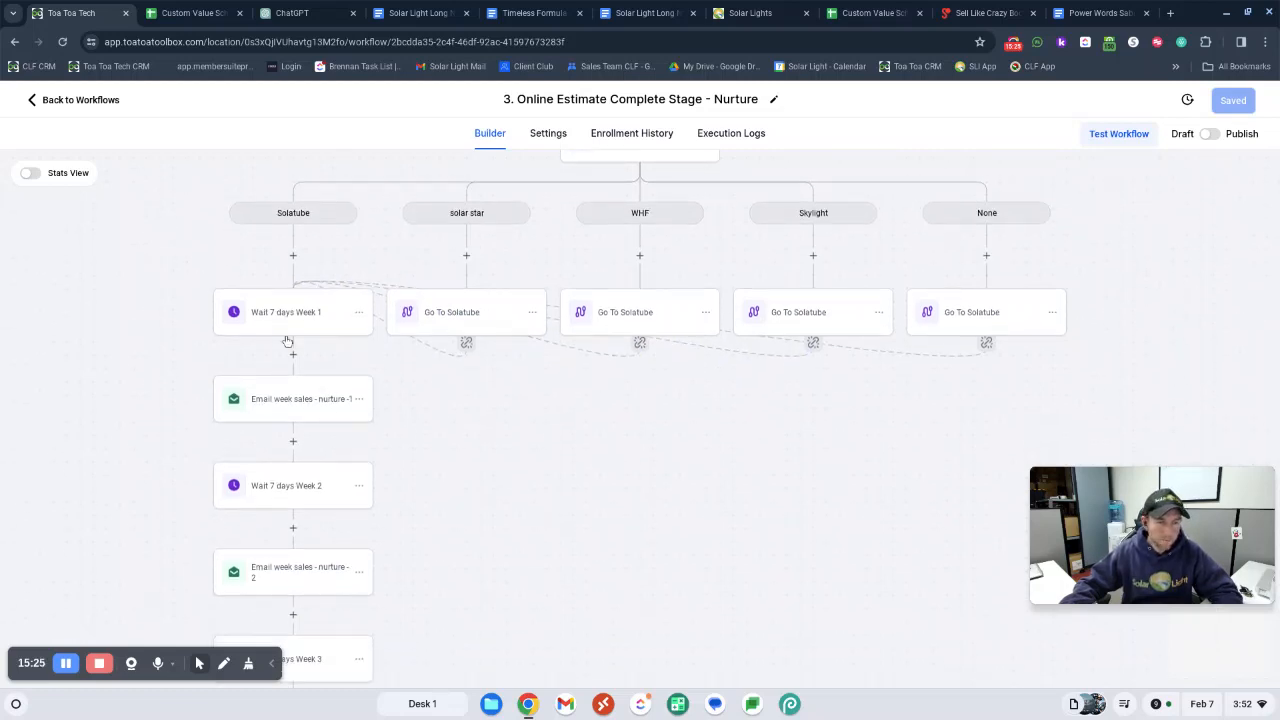
click(325, 302)
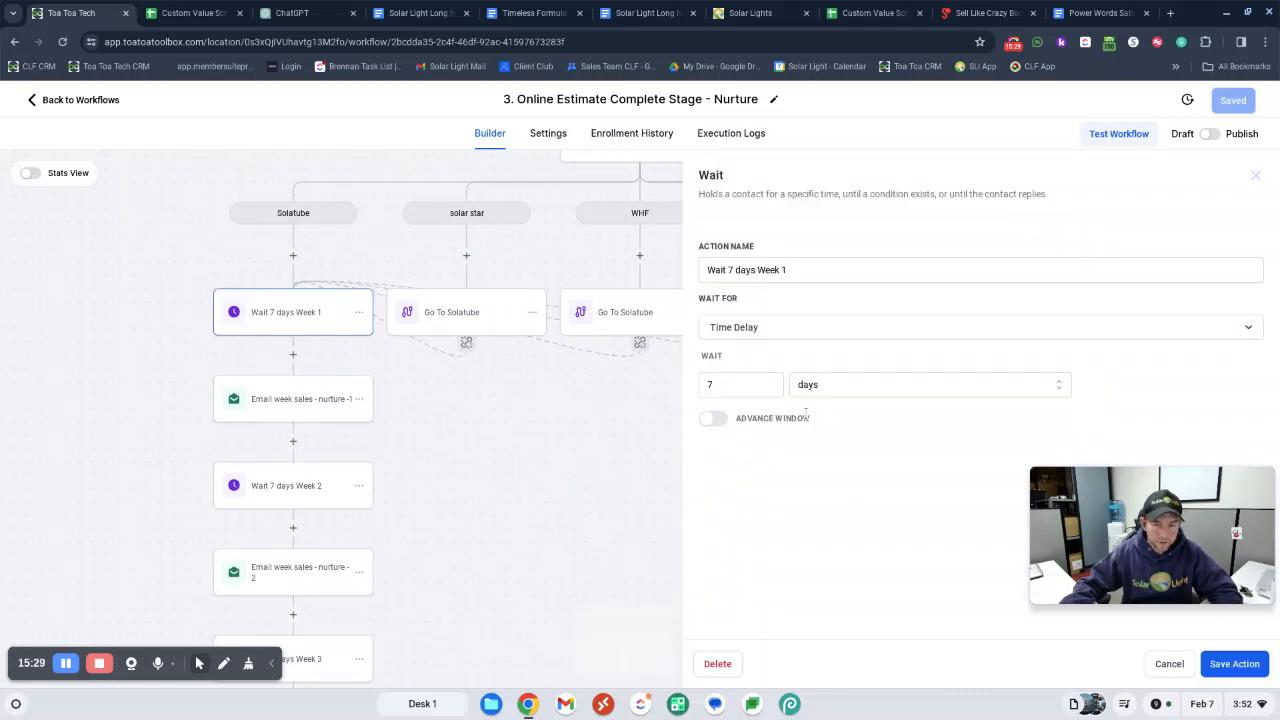
click(713, 419)
click(935, 472)
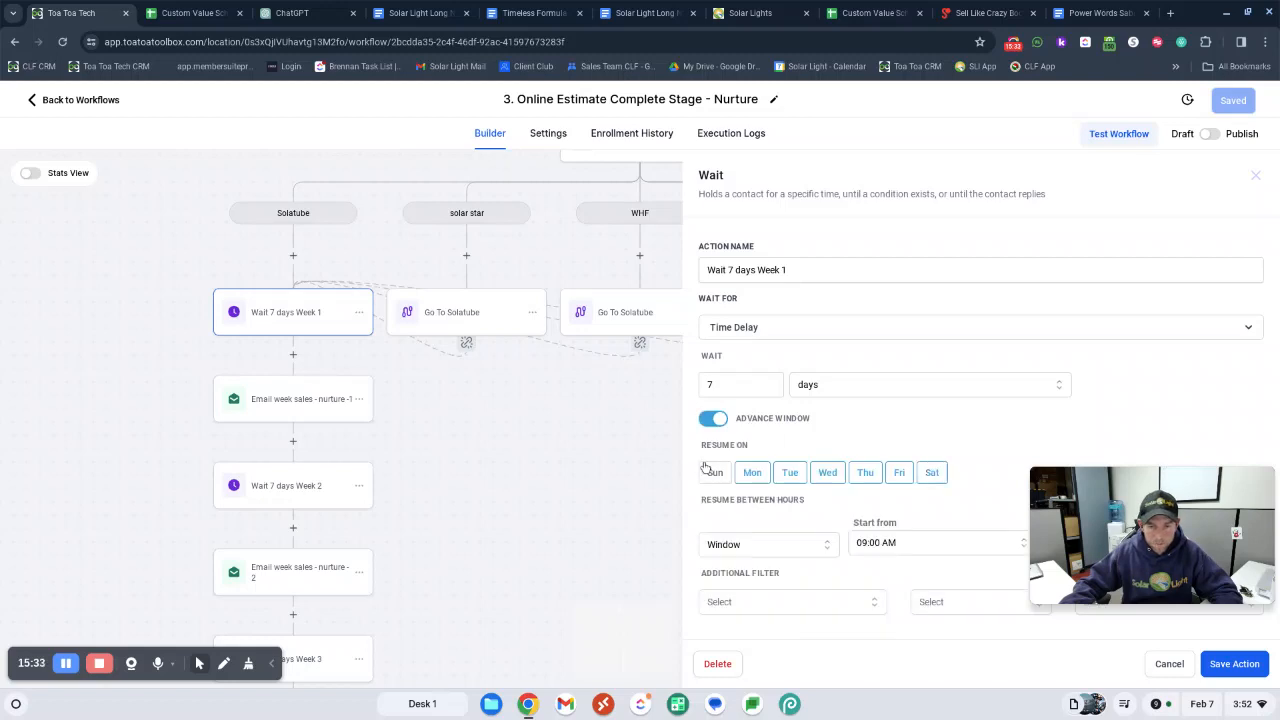
click(716, 474)
click(901, 544)
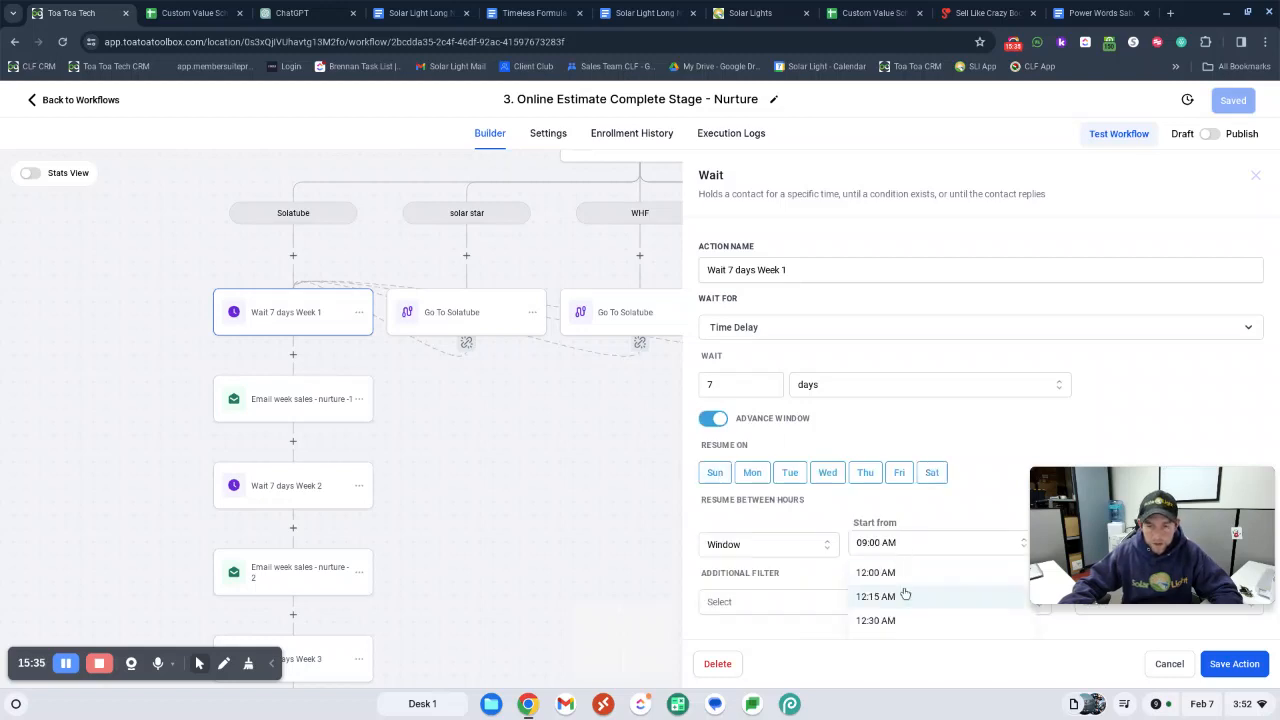
click(992, 424)
drag(1190, 520, 1190, 331)
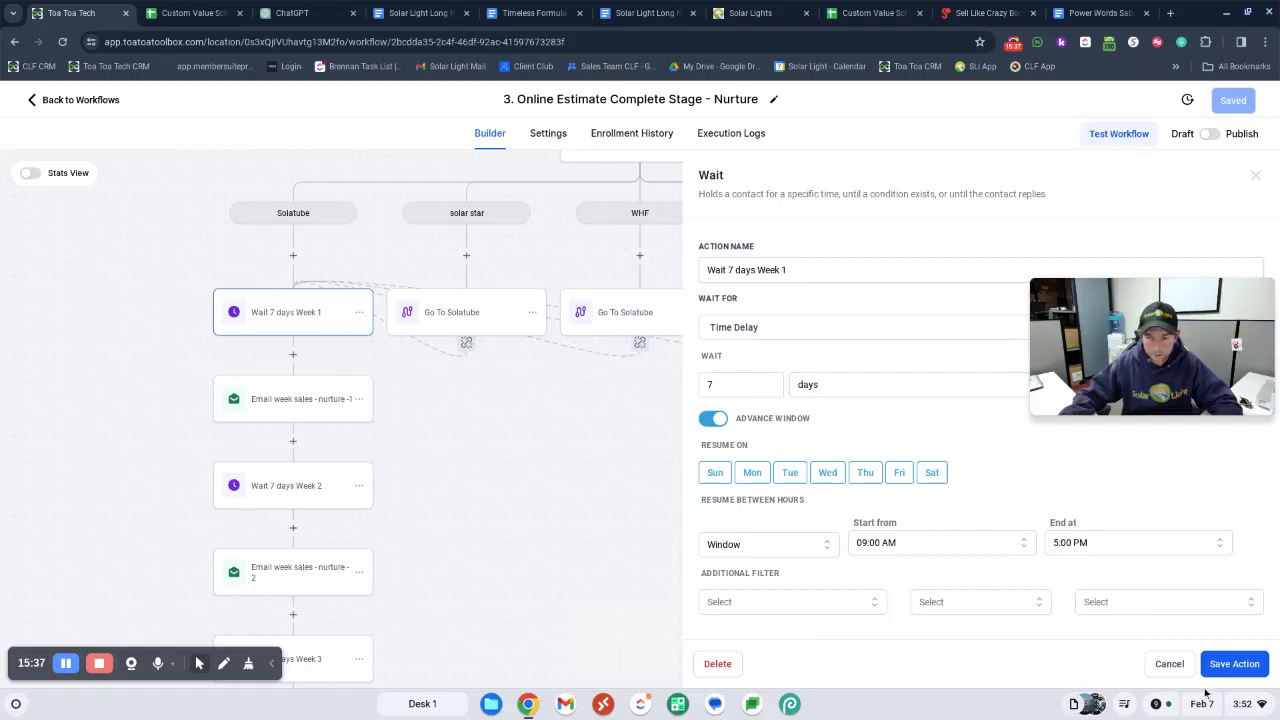
click(345, 545)
Review the Email week sales - nurture -1 action, including its sender fields, subject, message and available templates
scroll(293, 427, down, 1)
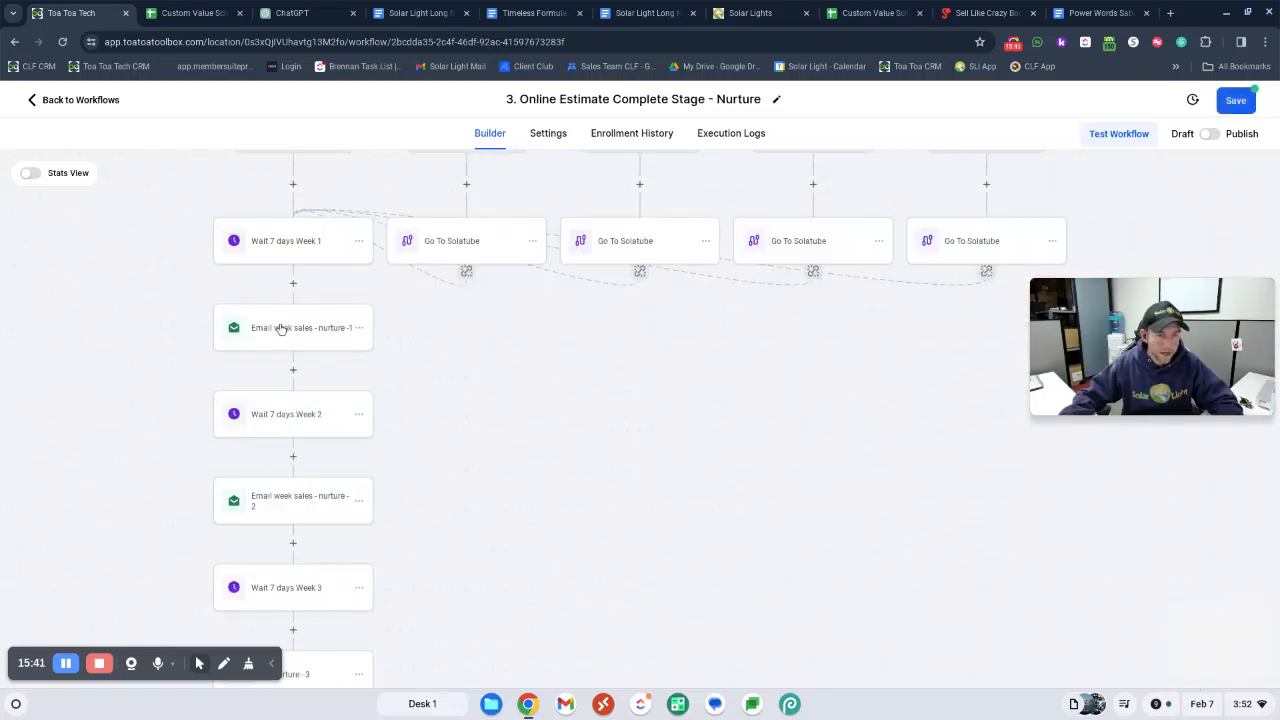
drag(1170, 334, 1170, 478)
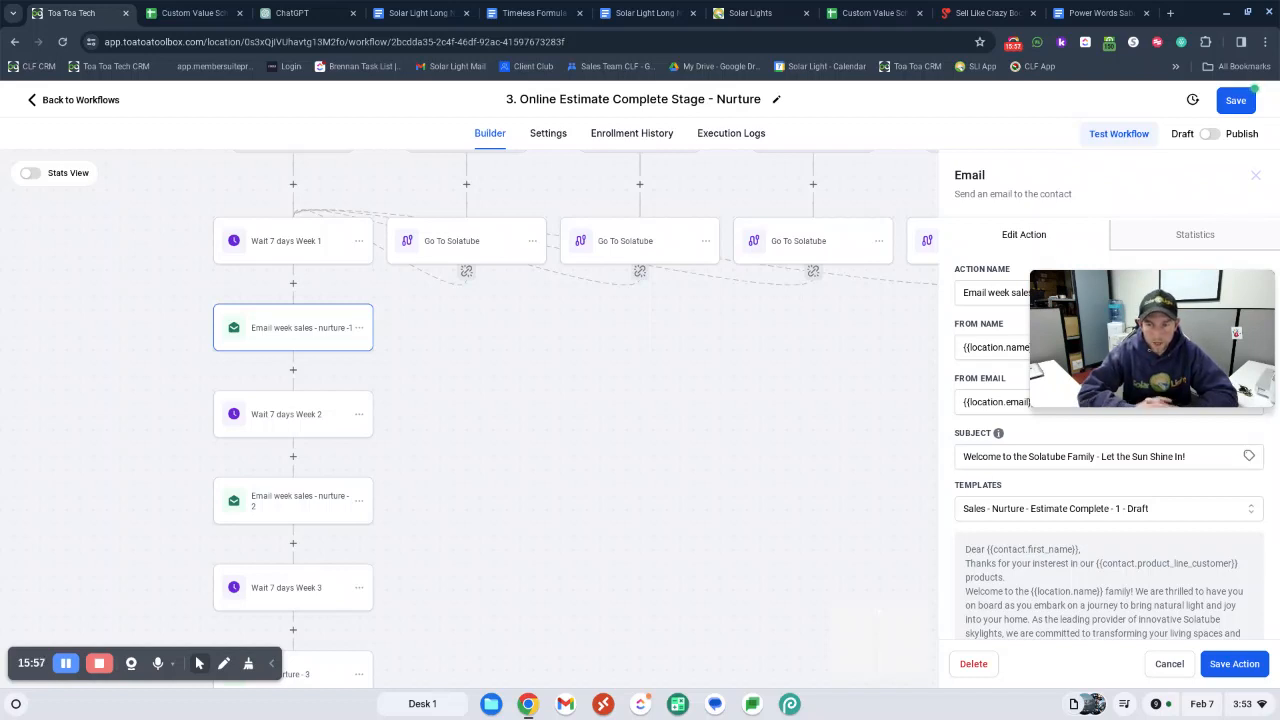
scroll(298, 452, down, 1)
scroll(298, 452, down, 2)
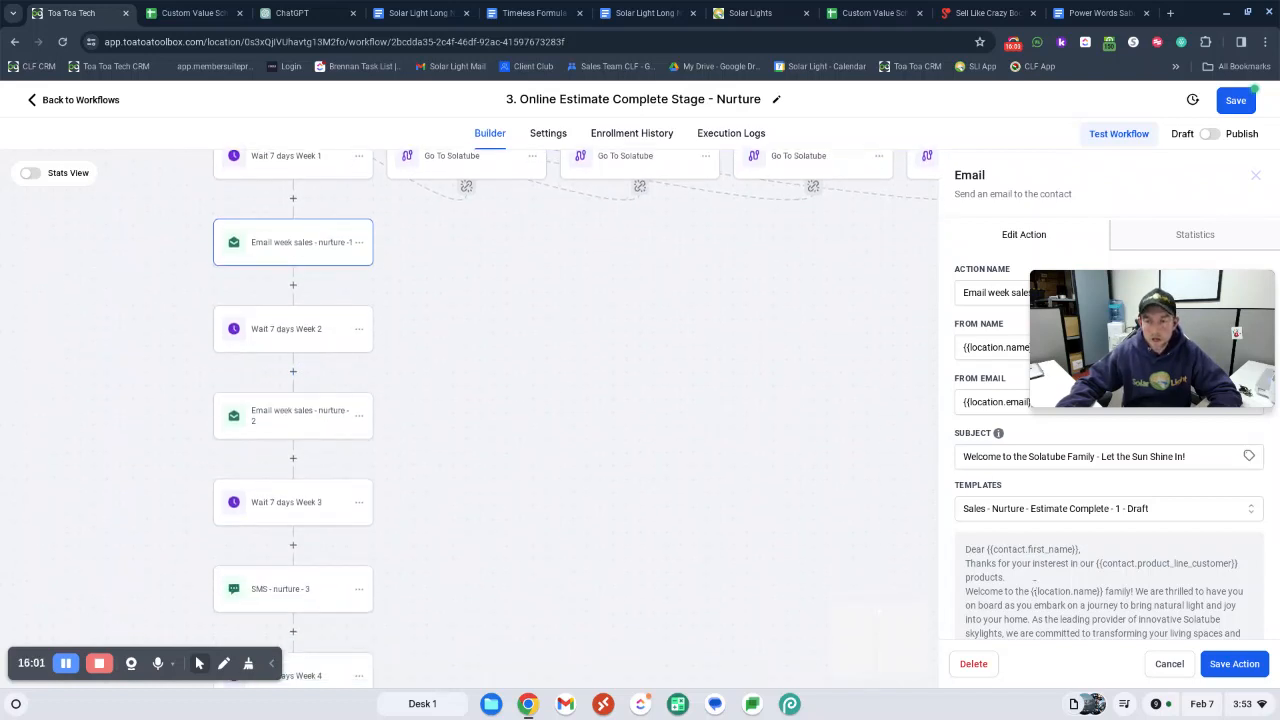
scroll(907, 517, up, 2)
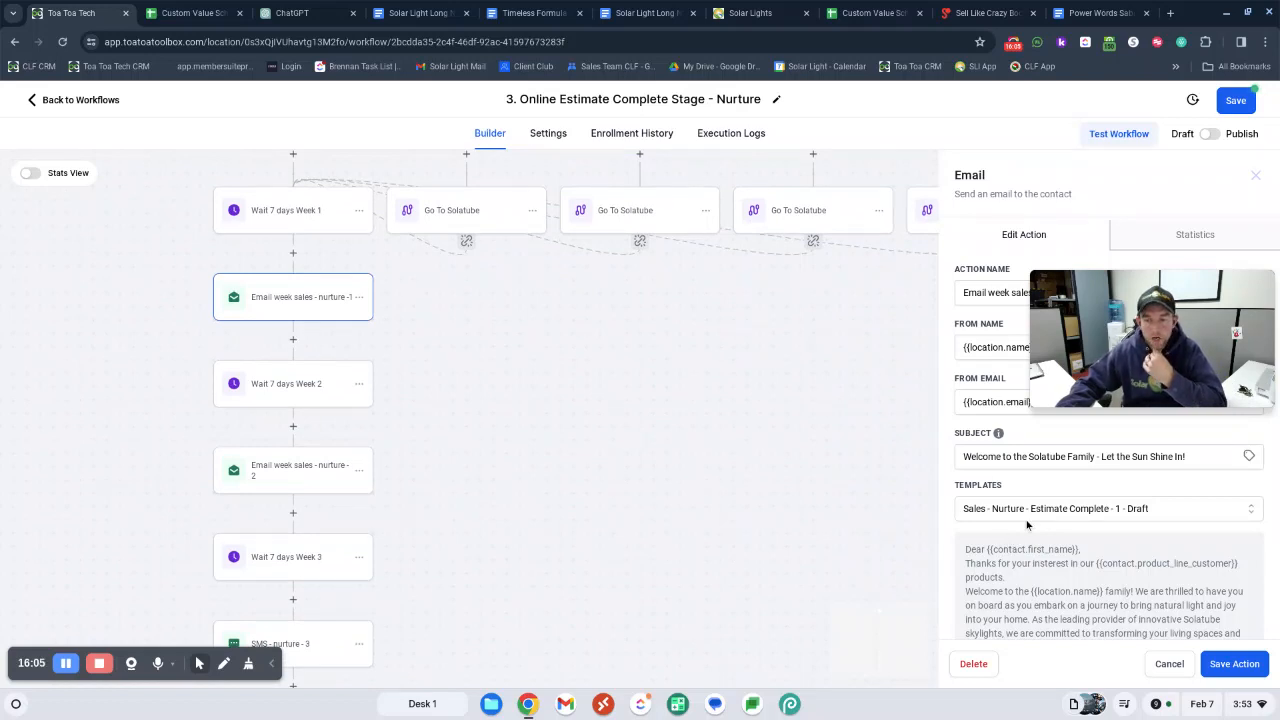
scroll(741, 466, up, 1)
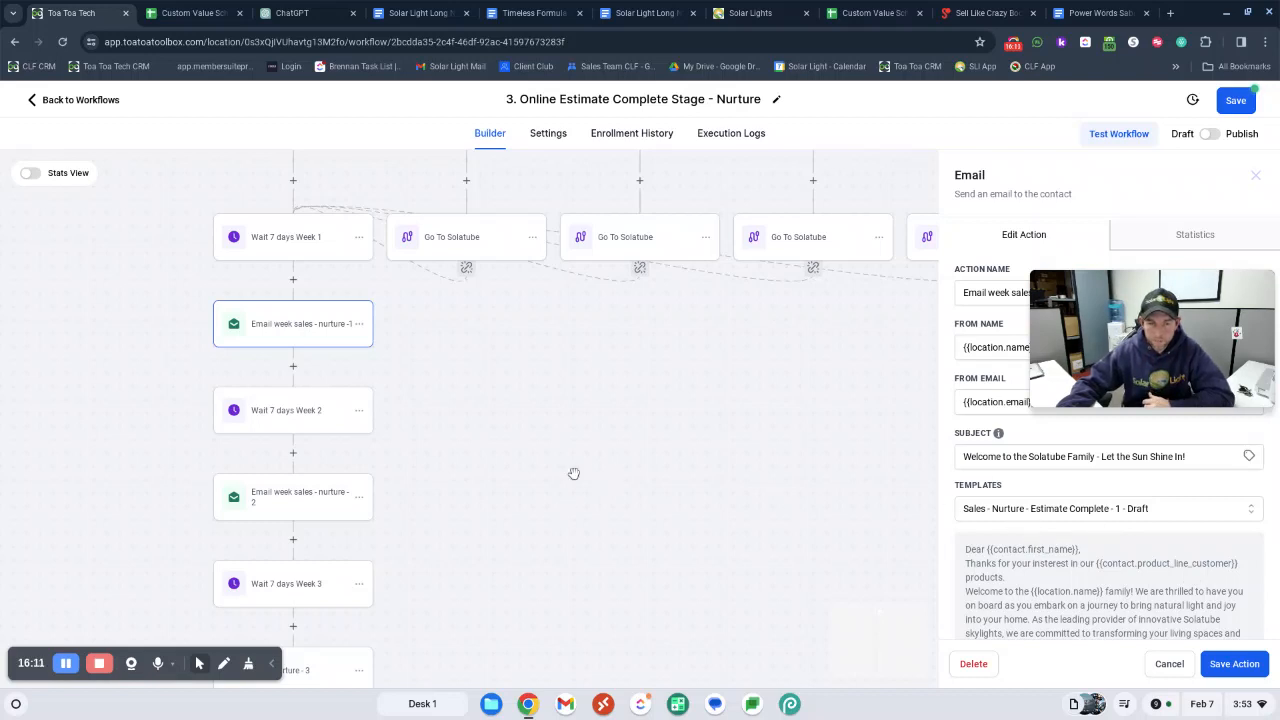
scroll(706, 498, up, 1)
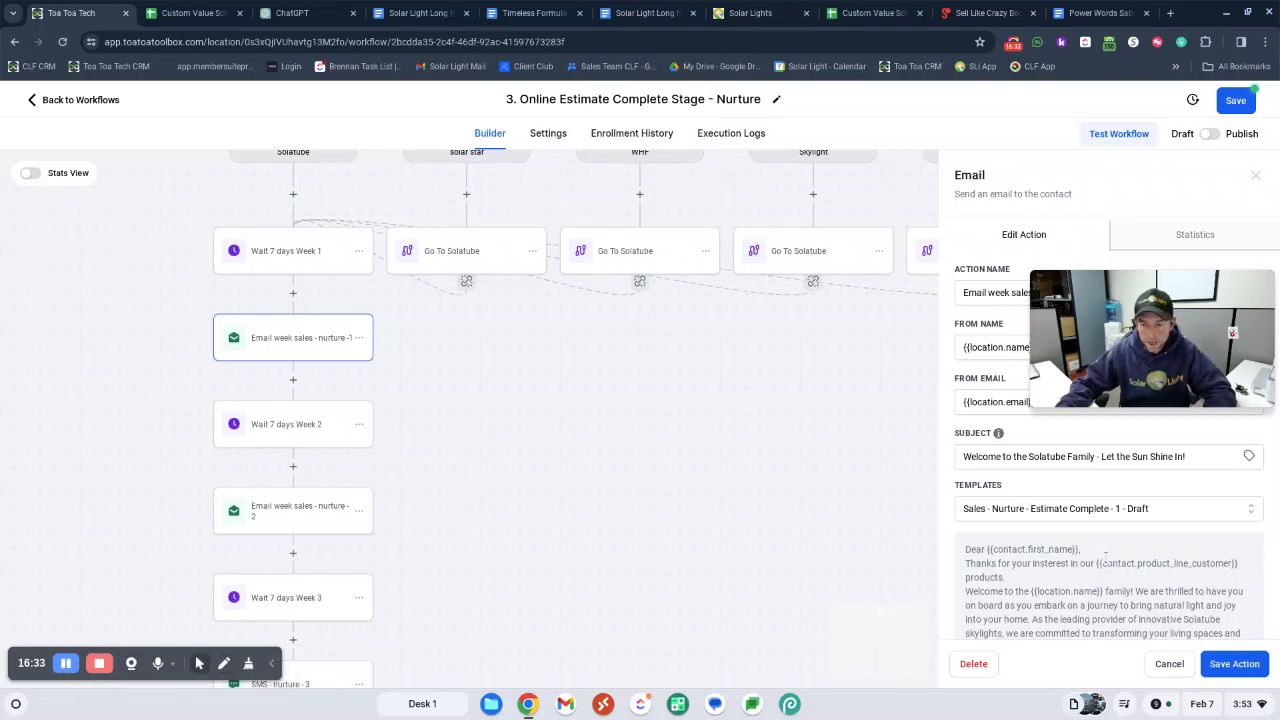
click(1091, 508)
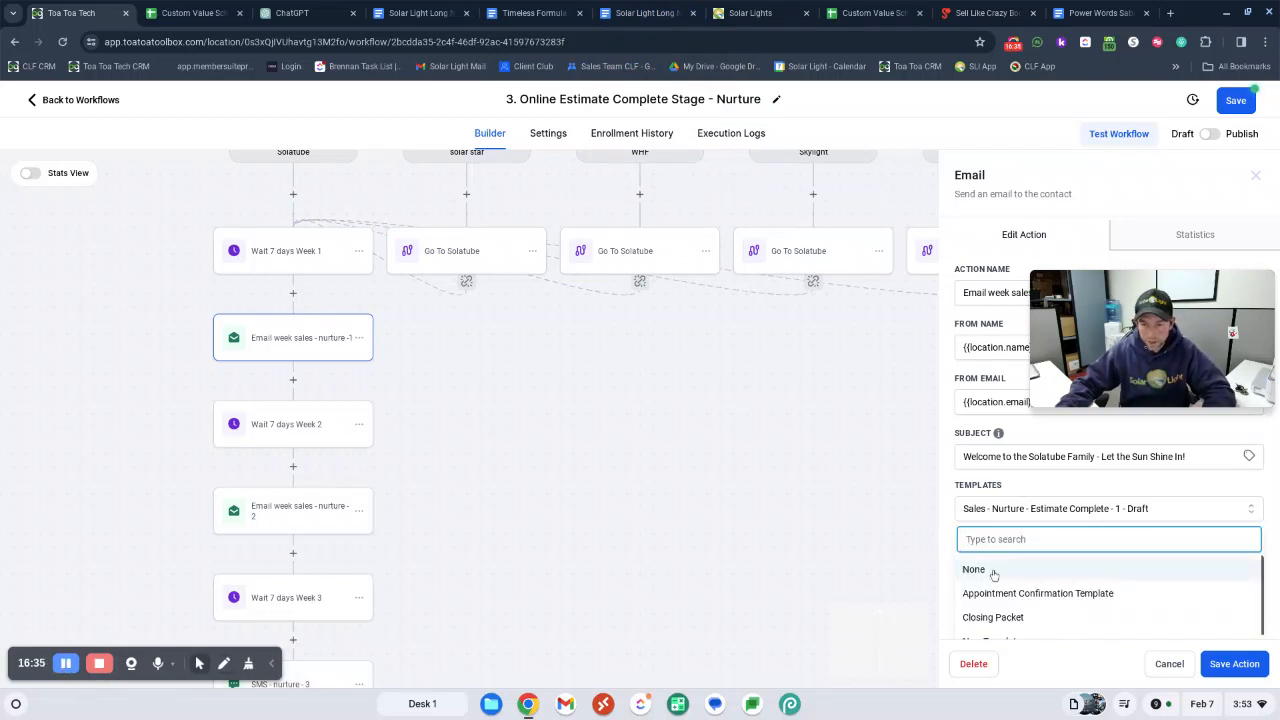
click(692, 375)
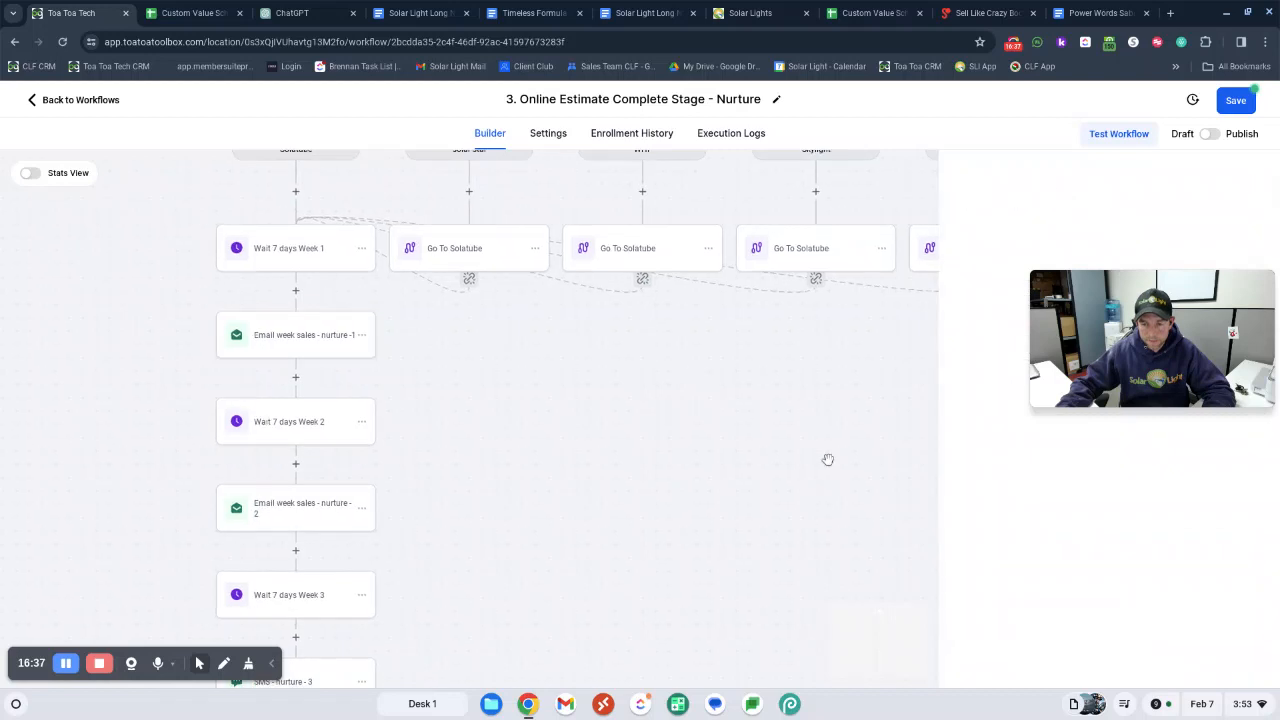
Review the actions in sequence from Email week sales - nurture -1 through Wait 7 days Week 3
click(299, 349)
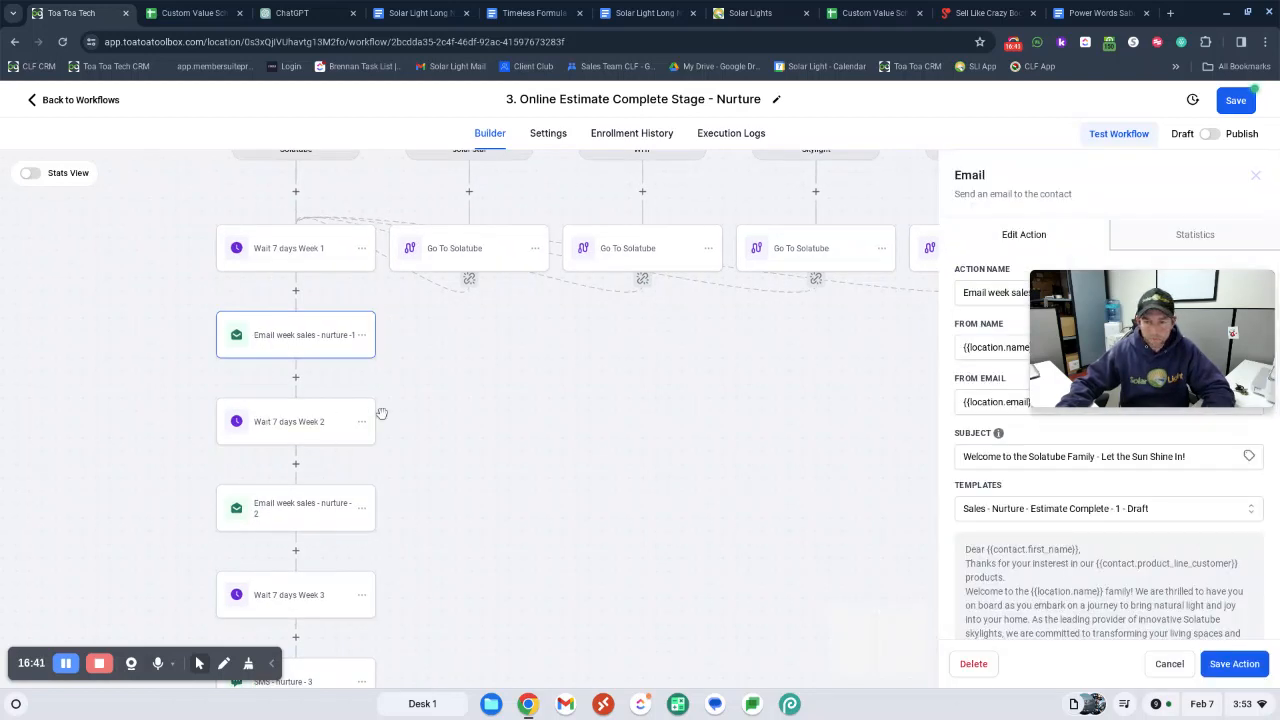
scroll(292, 390, down, 1)
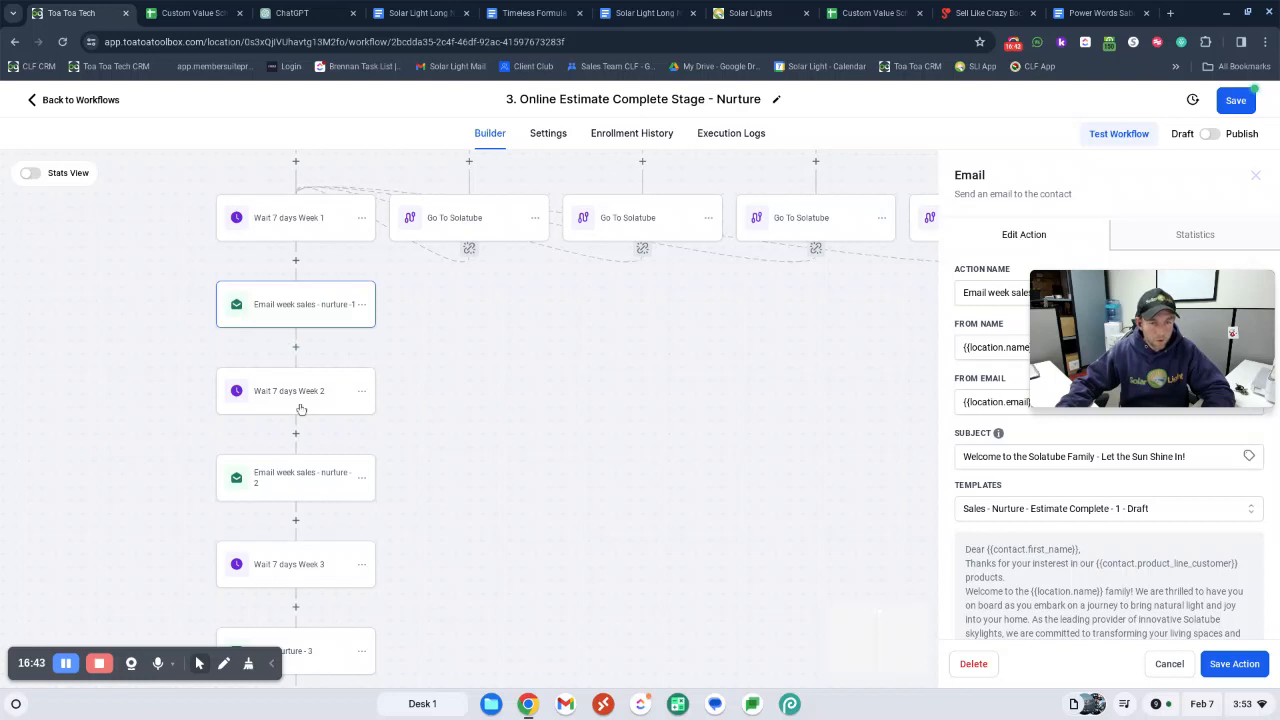
click(298, 402)
click(303, 486)
scroll(310, 480, down, 3)
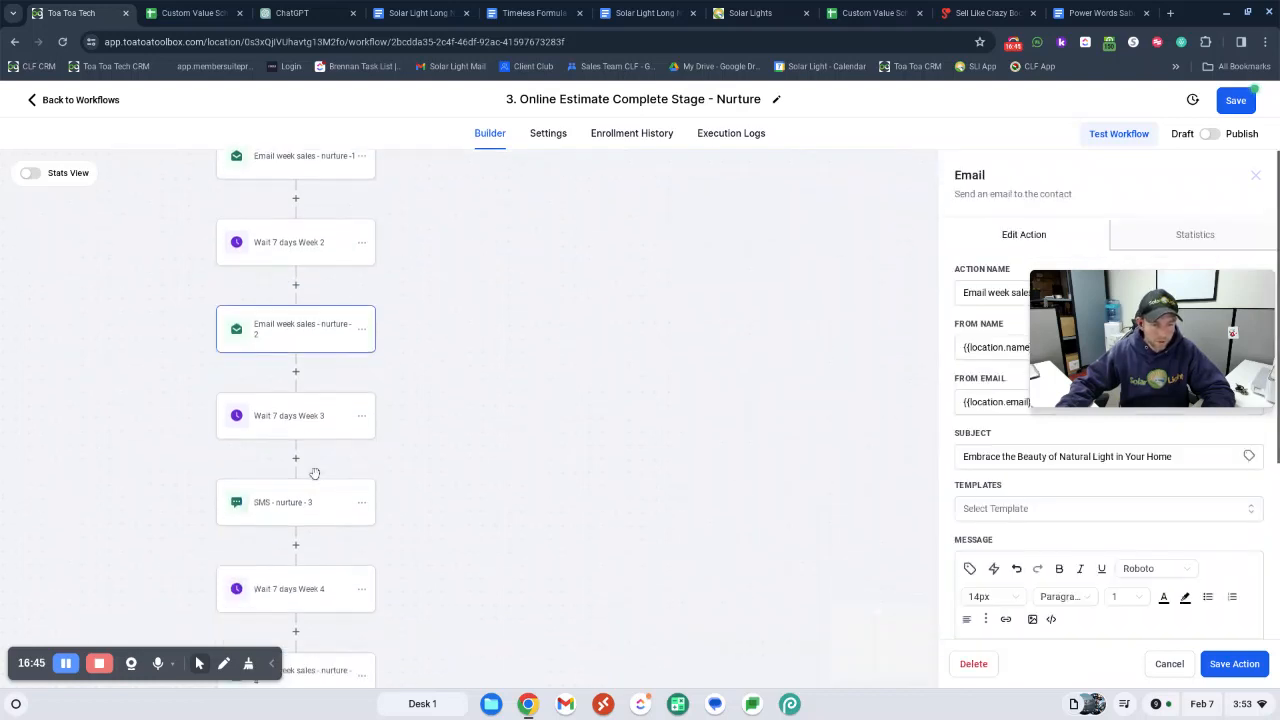
scroll(285, 420, down, 3)
click(262, 370)
Add a Manual Call action between Wait 7 days Week 3 and SMS - nurture - 3
scroll(296, 455, down, 4)
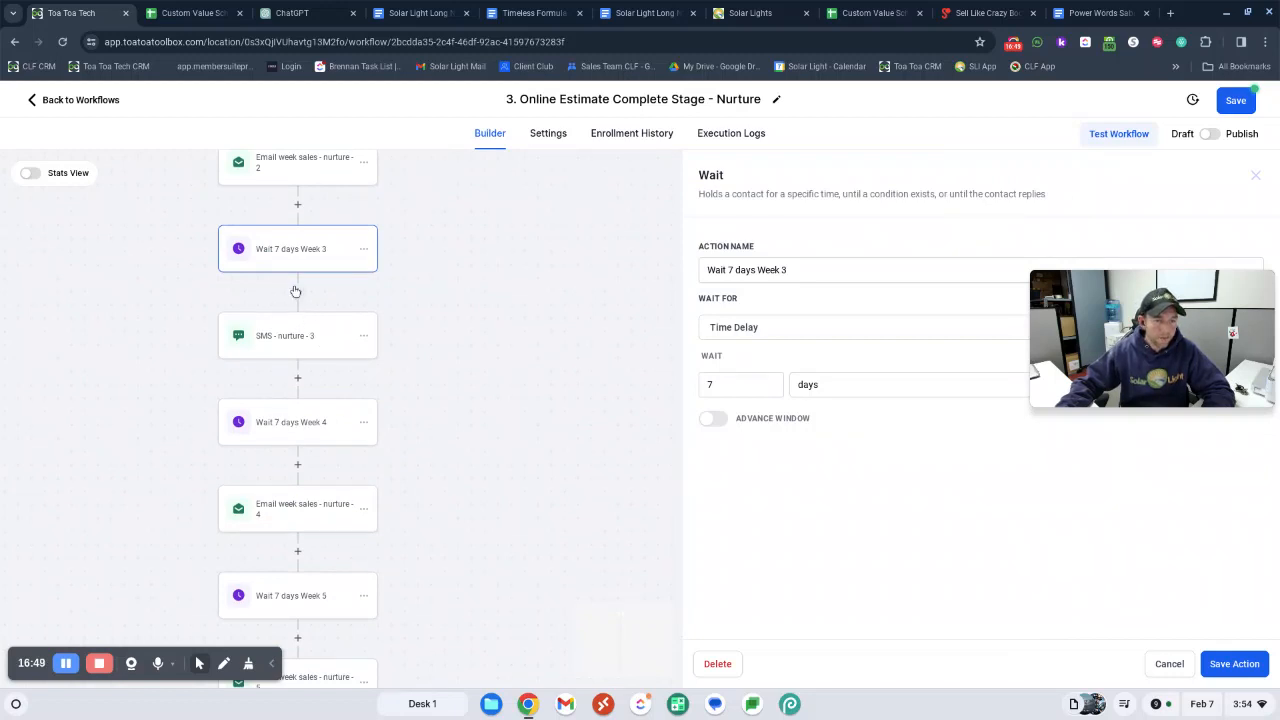
click(299, 292)
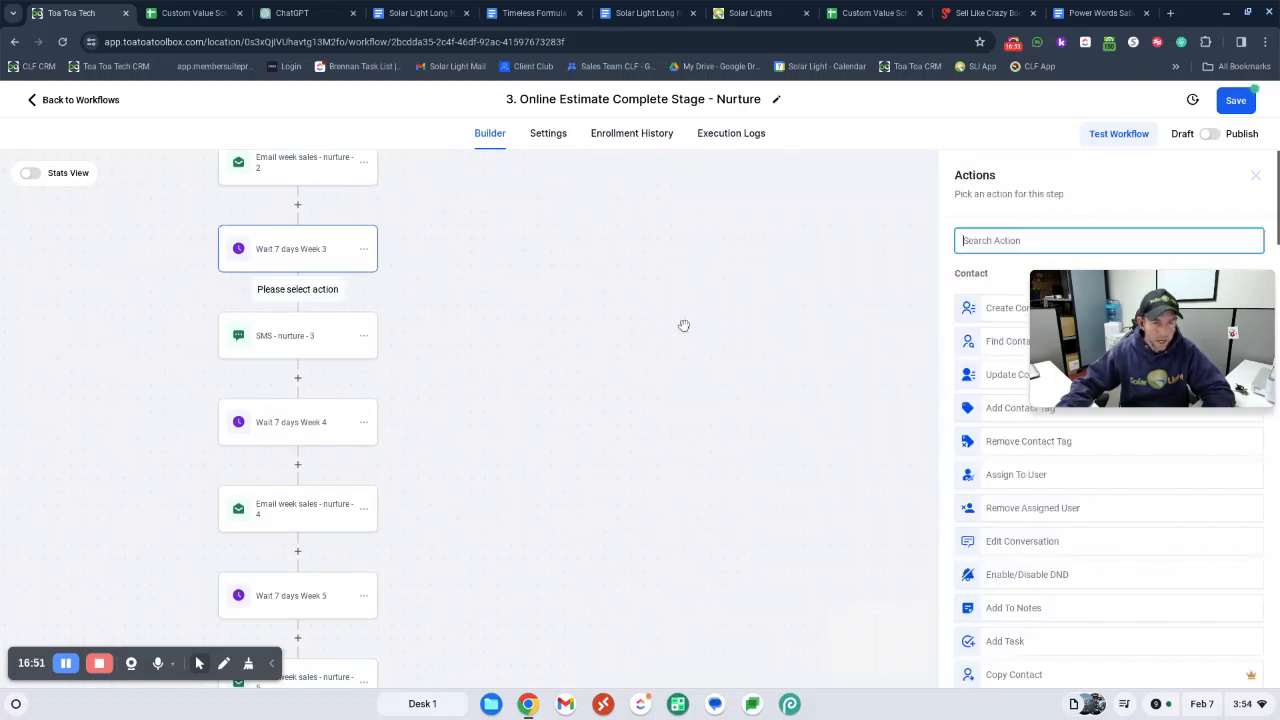
text(mau)
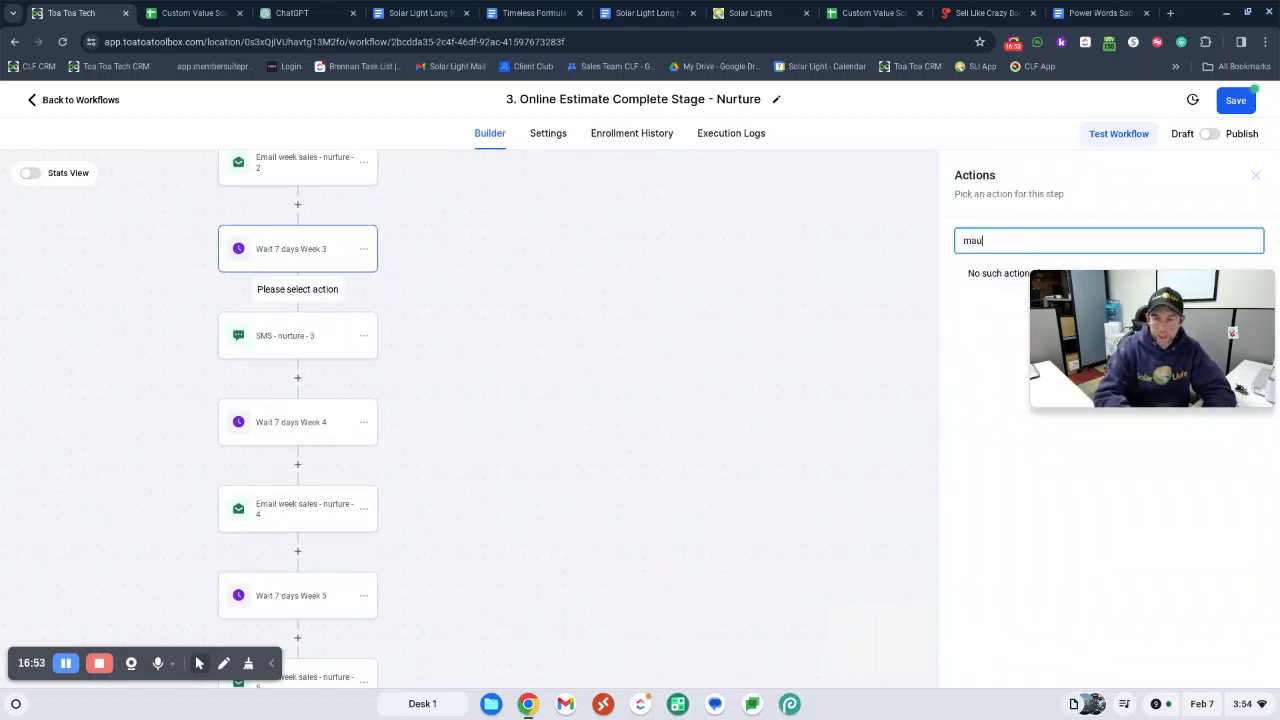
key(BackSpace)
key(BackSpace)
text(a)
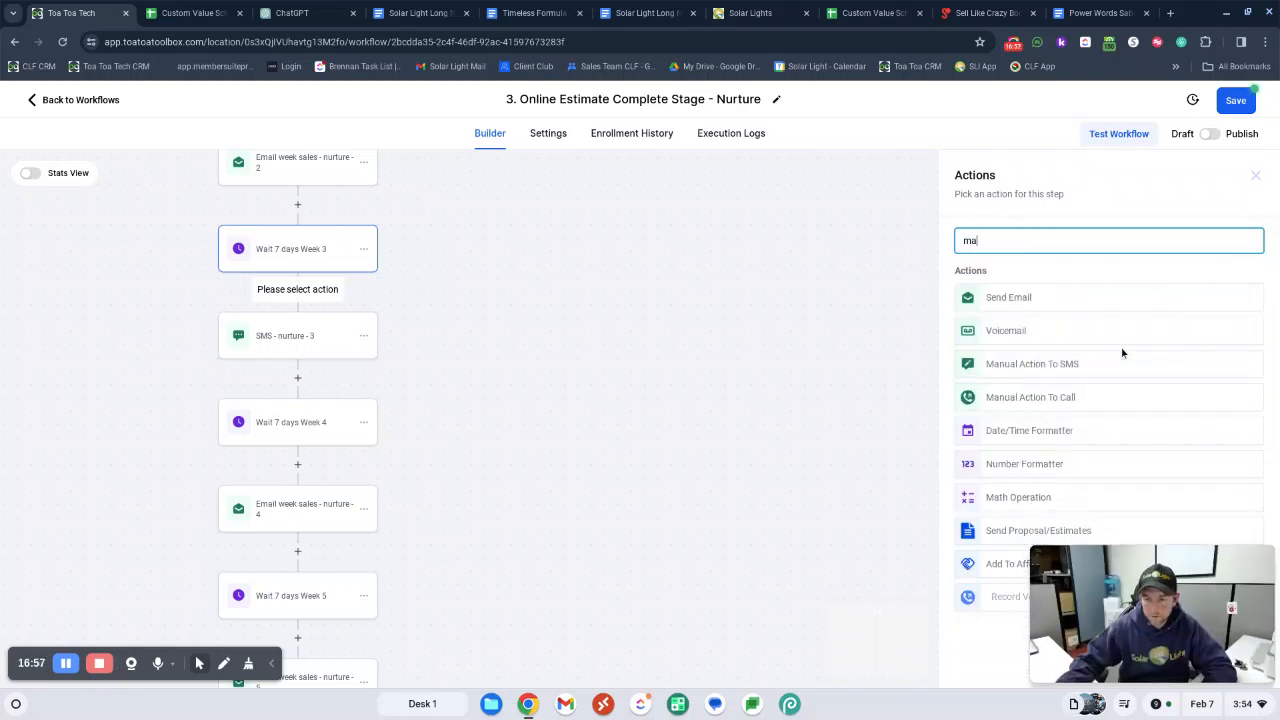
click(1045, 402)
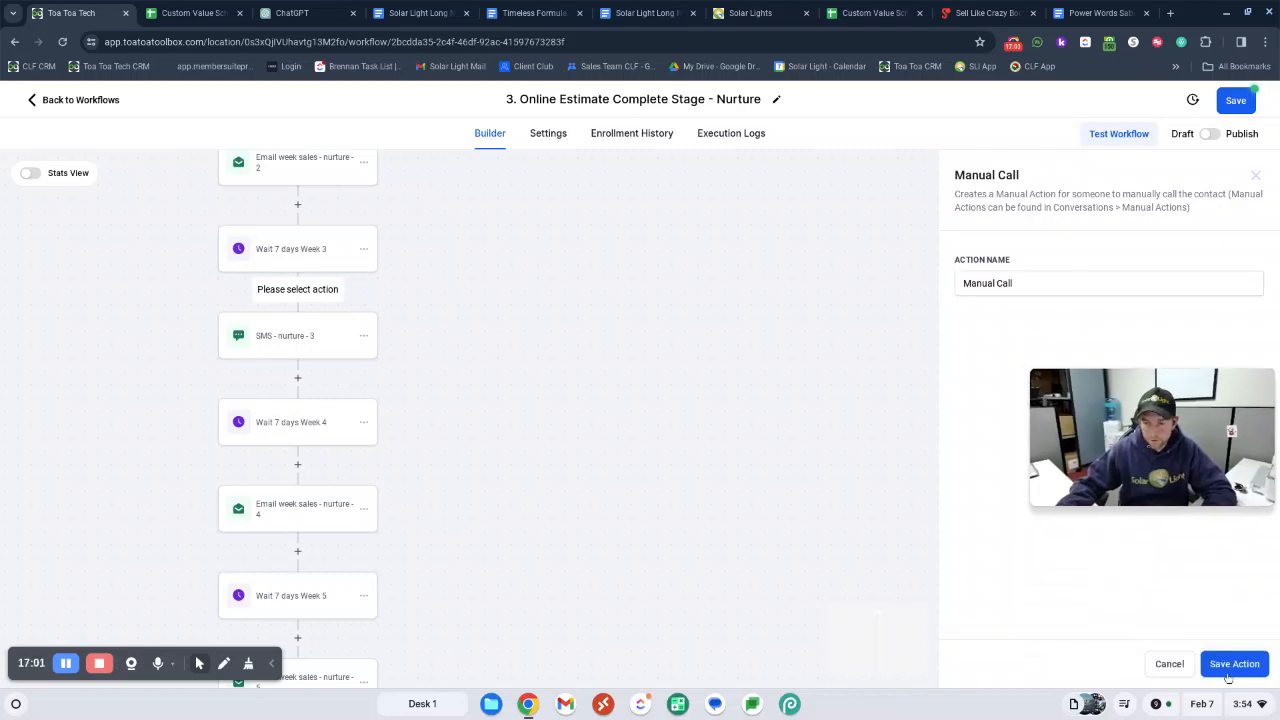
click(1236, 664)
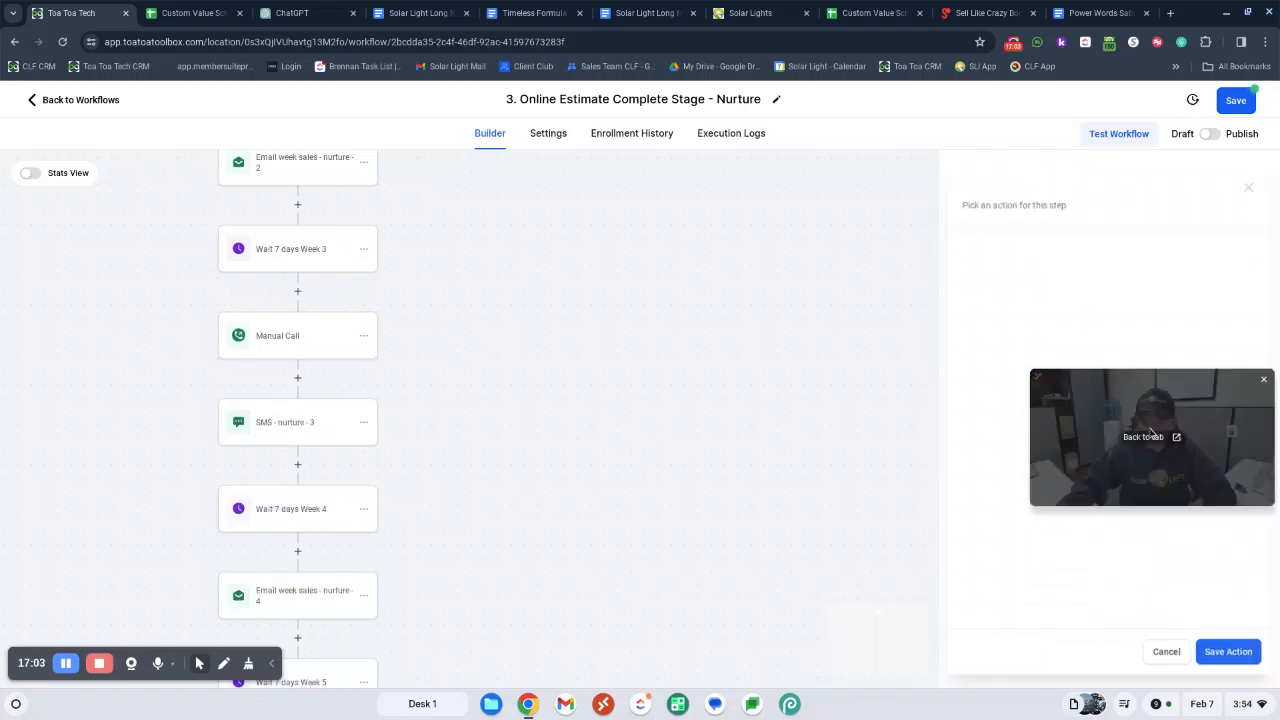
Add a Manual Call action between Wait 7 days Week 6 and Email week sales - nurture - 6
scroll(430, 407, down, 1)
scroll(314, 351, down, 4)
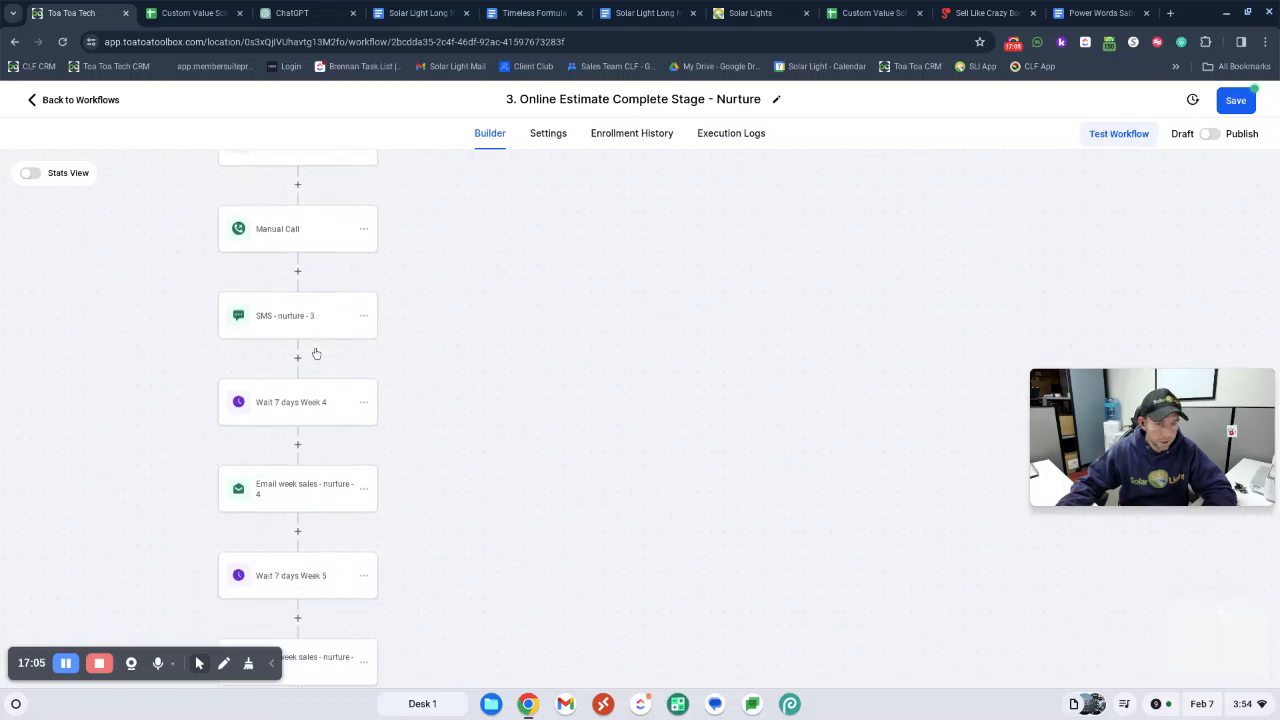
scroll(349, 352, down, 7)
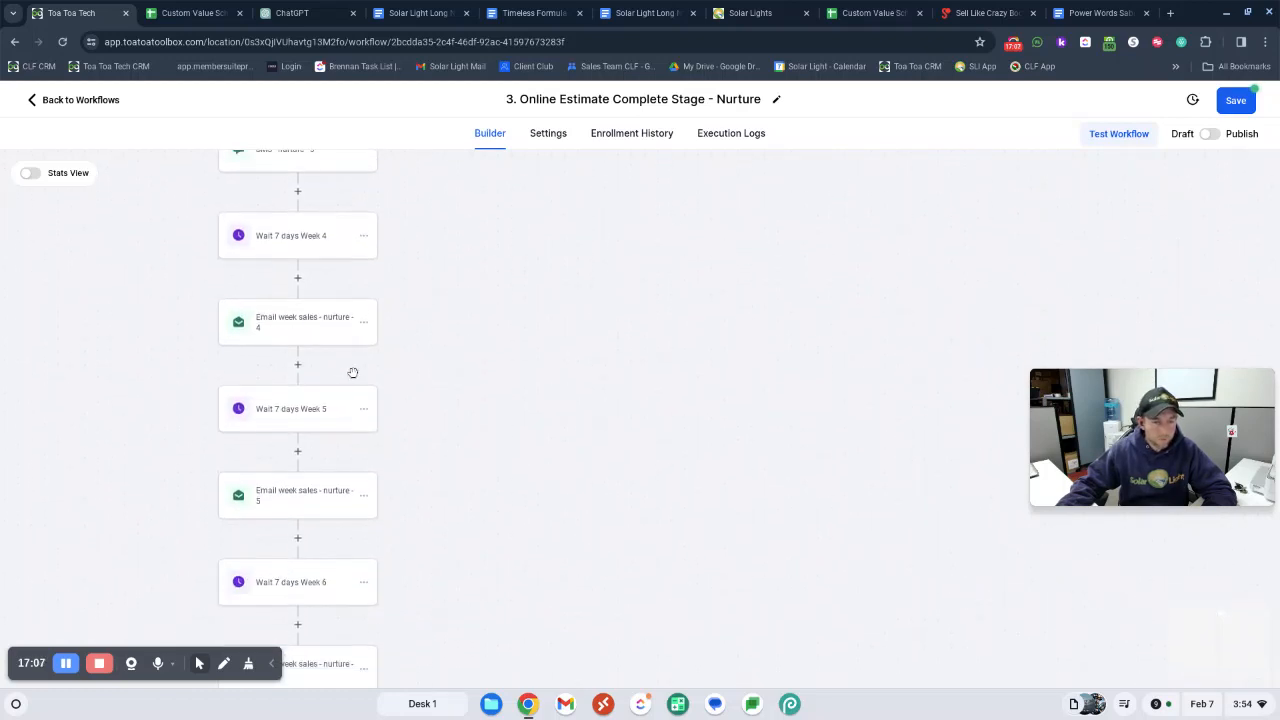
scroll(349, 408, down, 1)
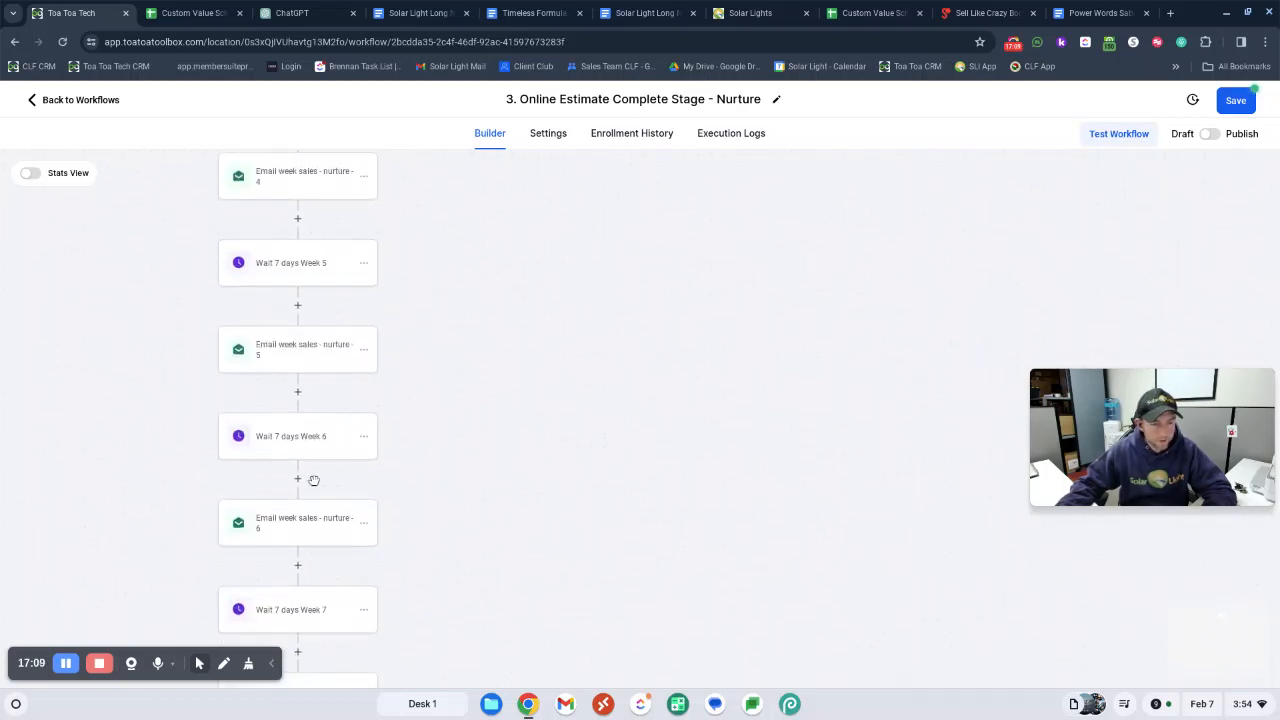
click(299, 479)
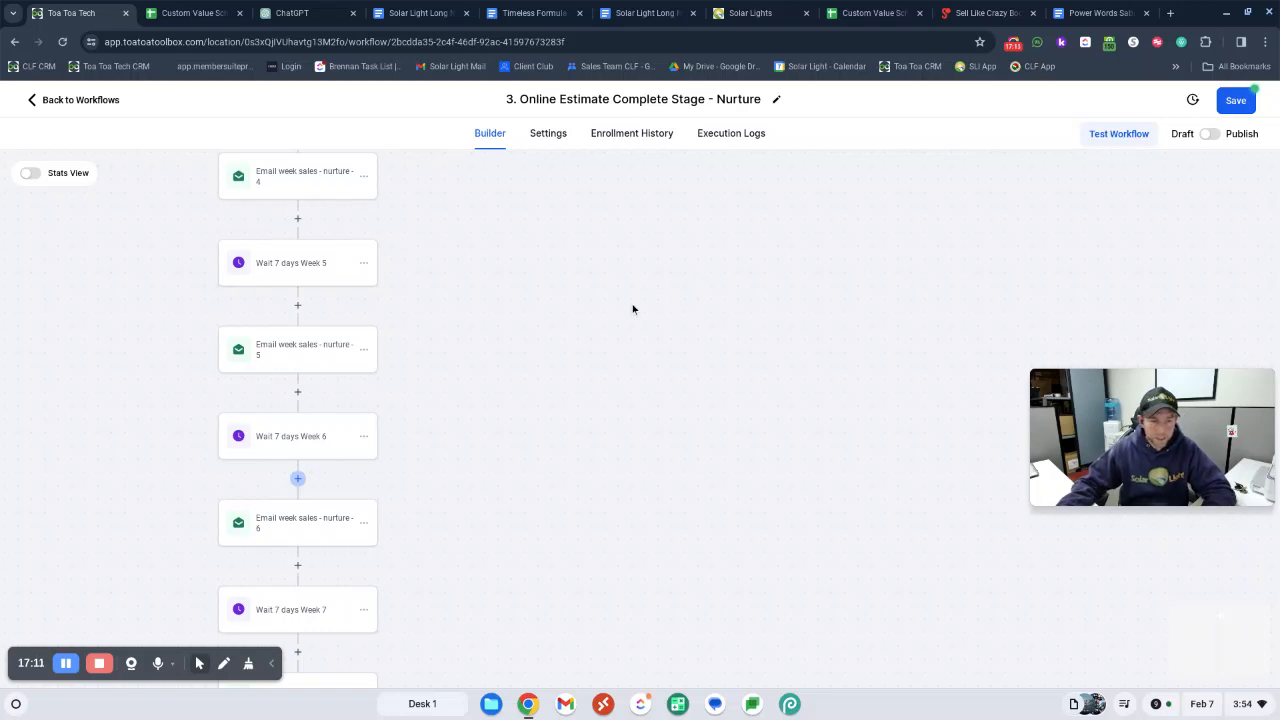
text(ma)
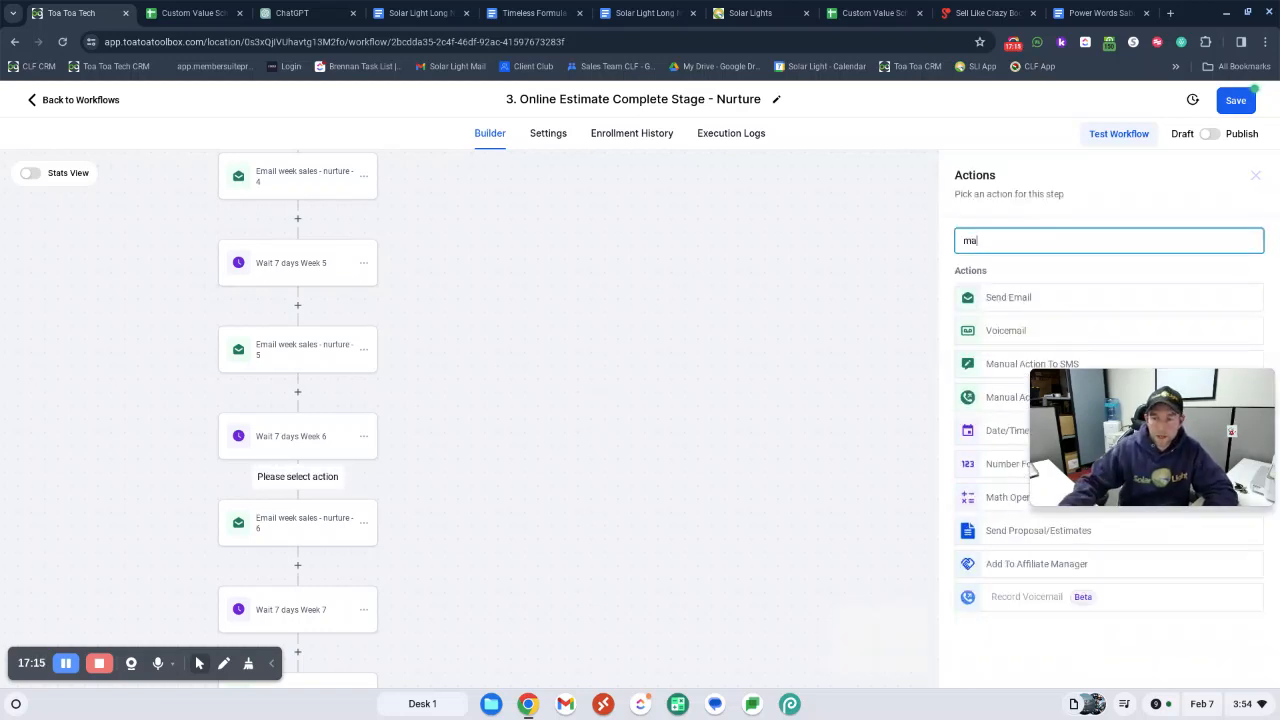
click(978, 400)
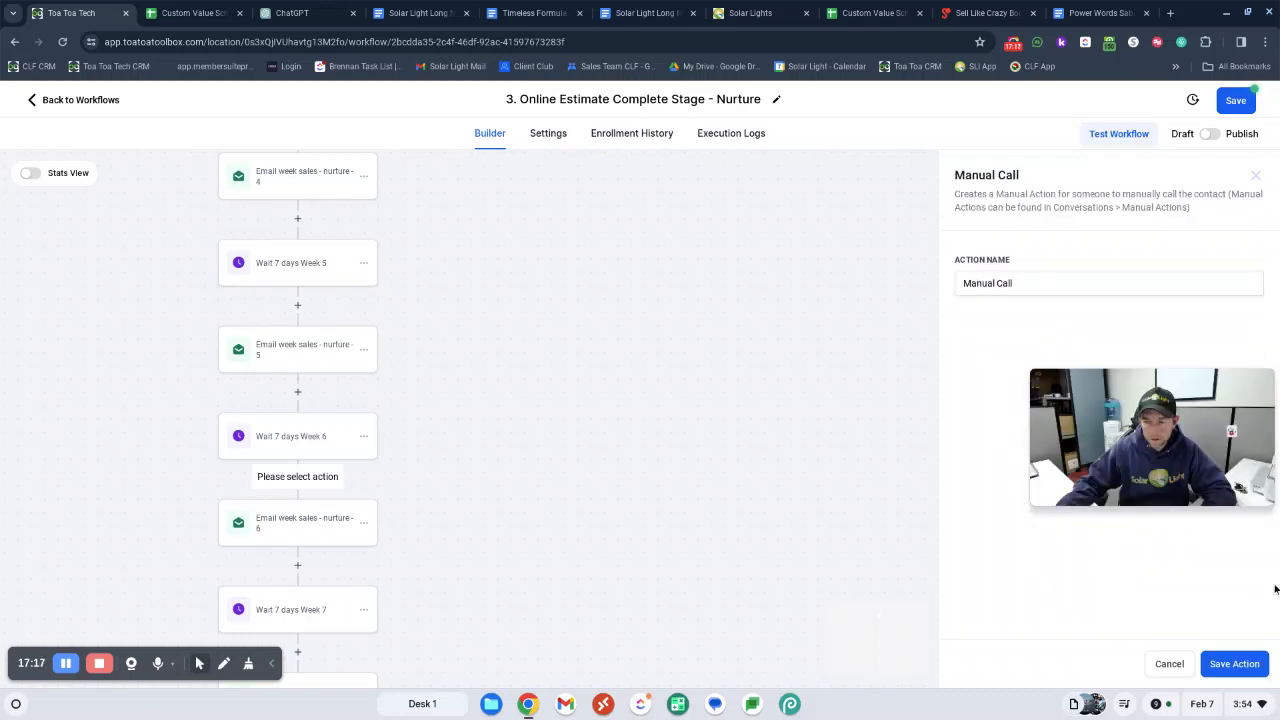
click(1238, 665)
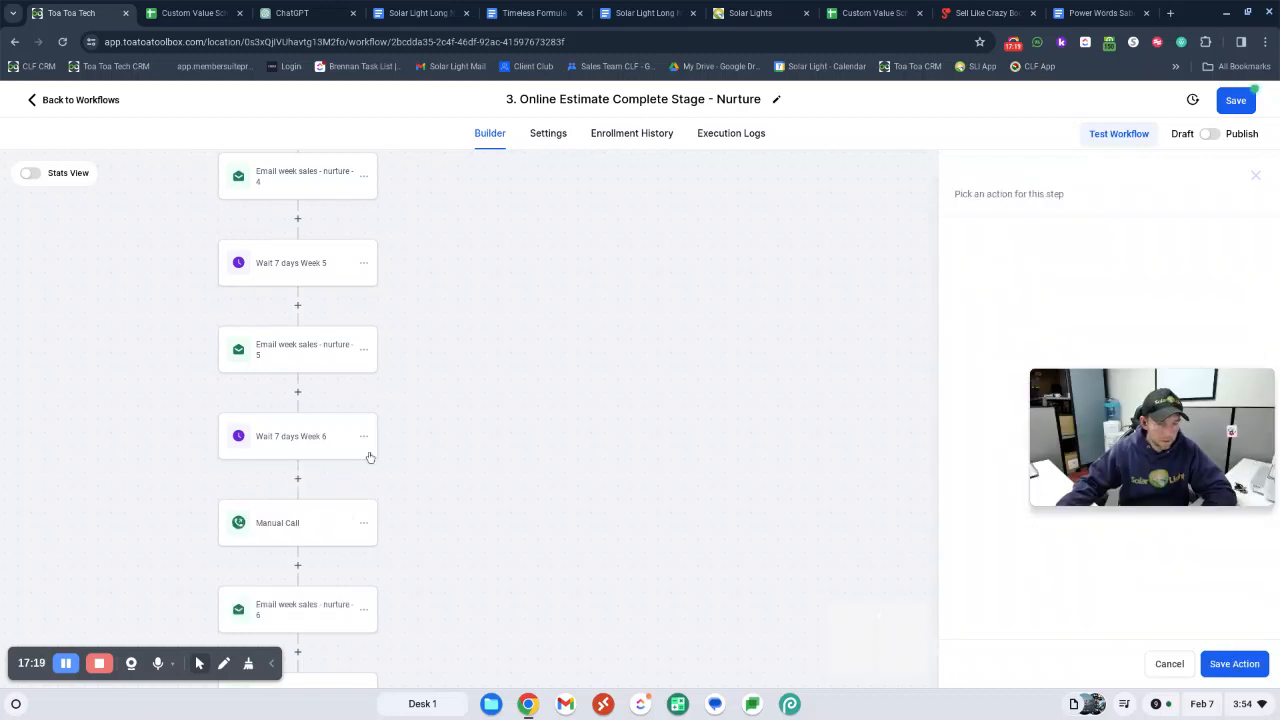
Add a Call action between Wait 7 days Week 7 and Email week sales - nurture - 7
scroll(369, 457, down, 4)
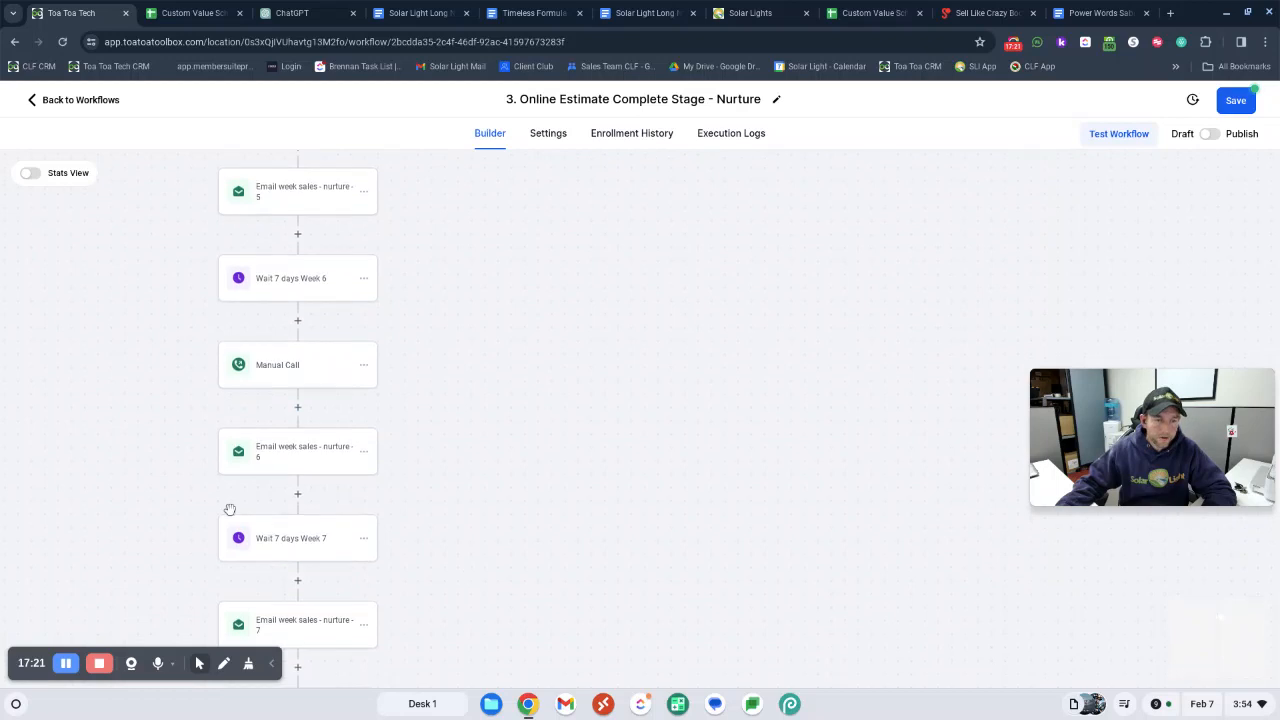
scroll(297, 556, down, 1)
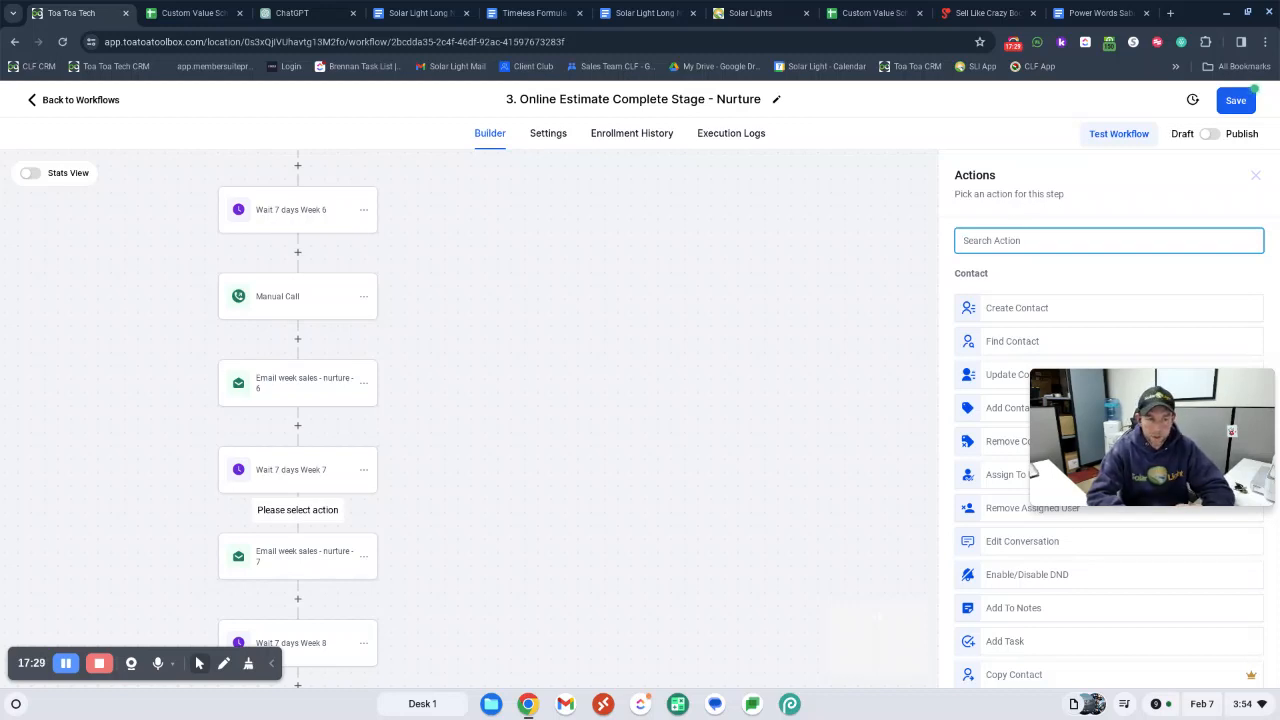
text(call)
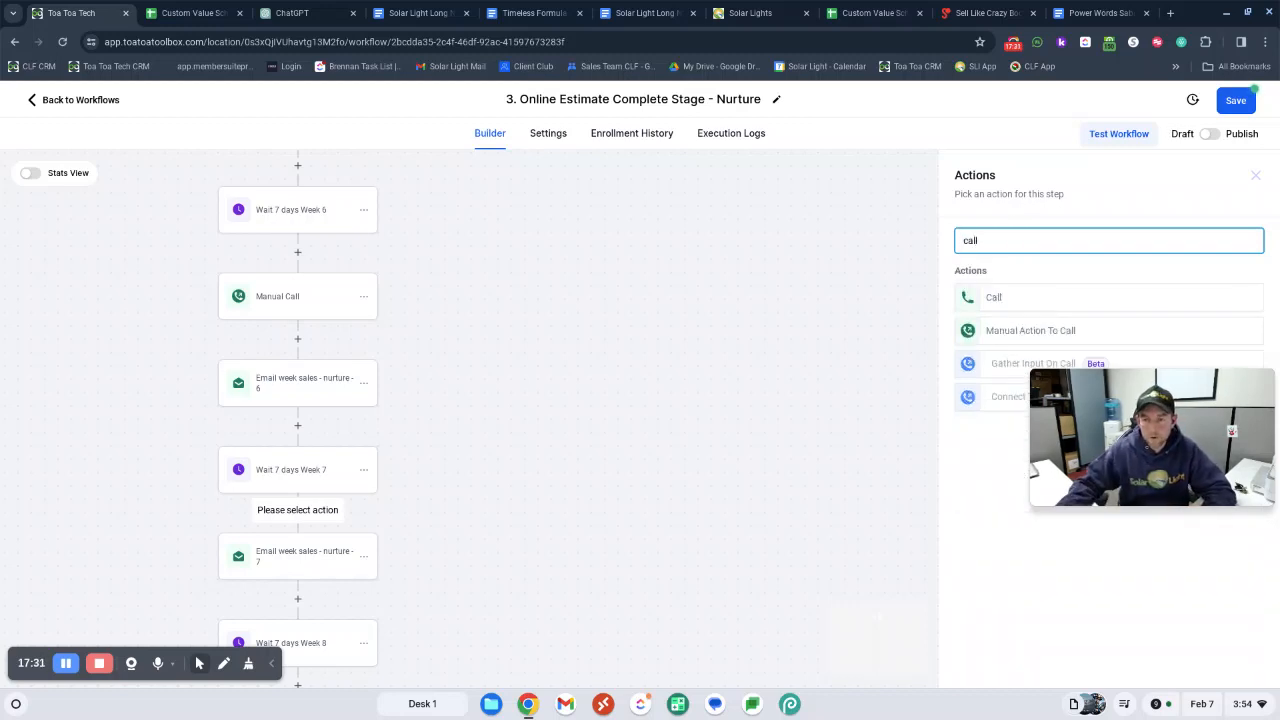
click(992, 297)
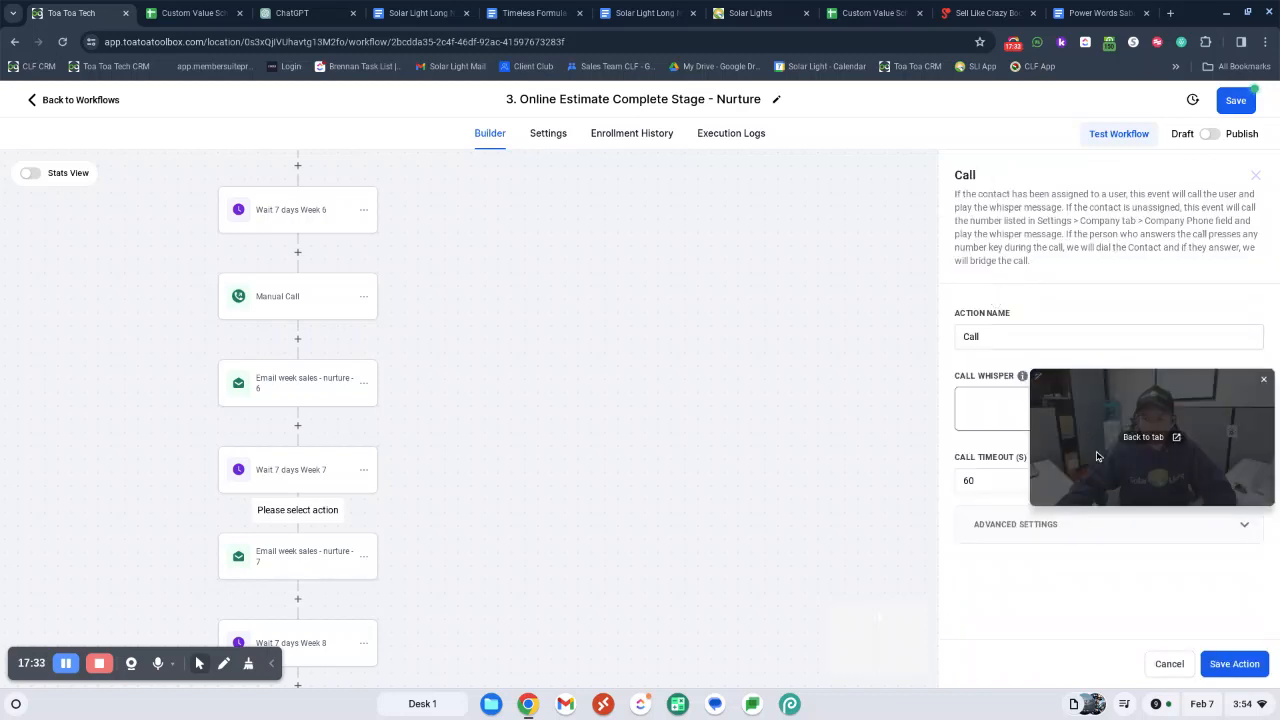
Set the call whisper to "{{contact.first_name}} is 7 weeks in the nurture program. press any key to connect!" and save the action
click(1078, 405)
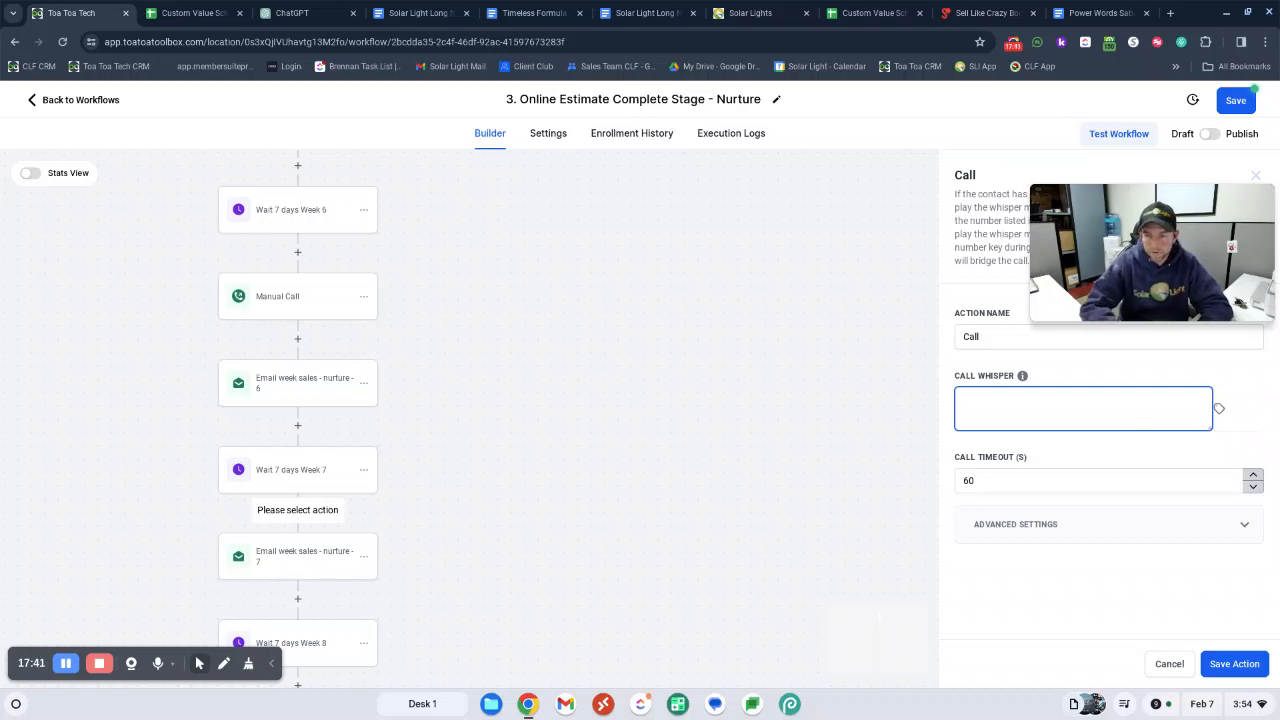
click(1219, 408)
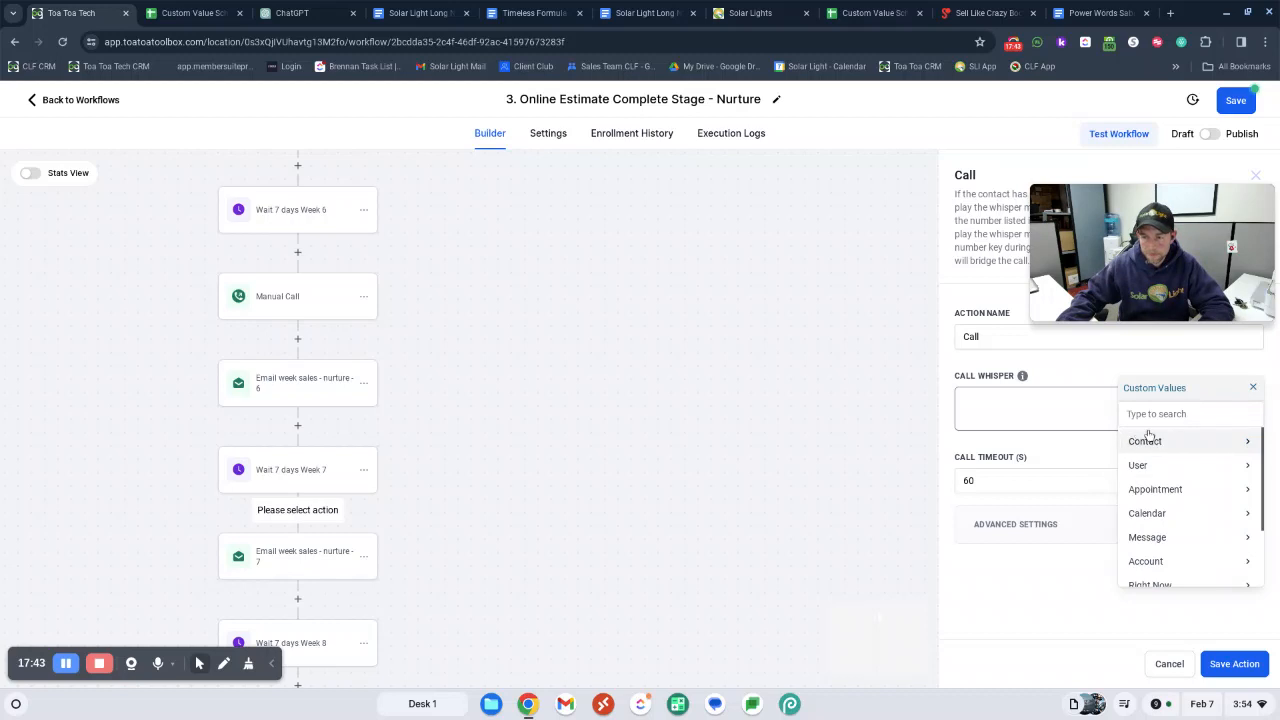
click(1150, 441)
click(1192, 463)
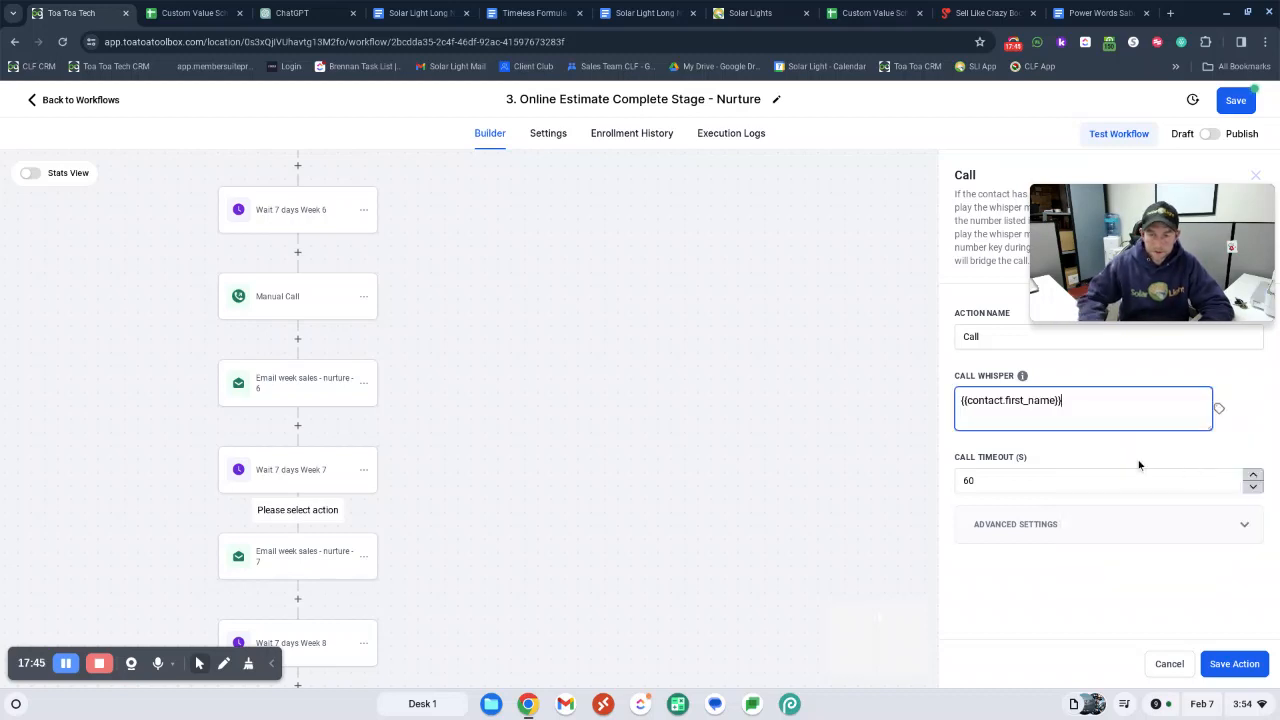
text(ha)
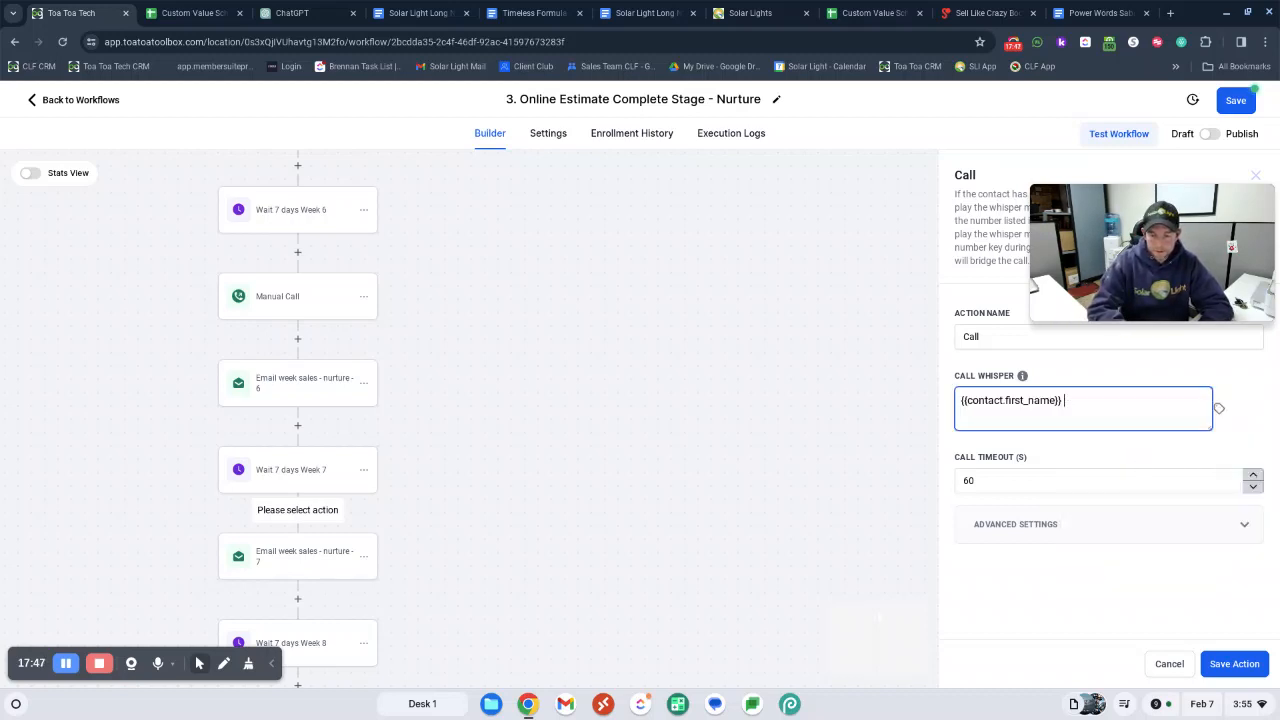
text( 7 we)
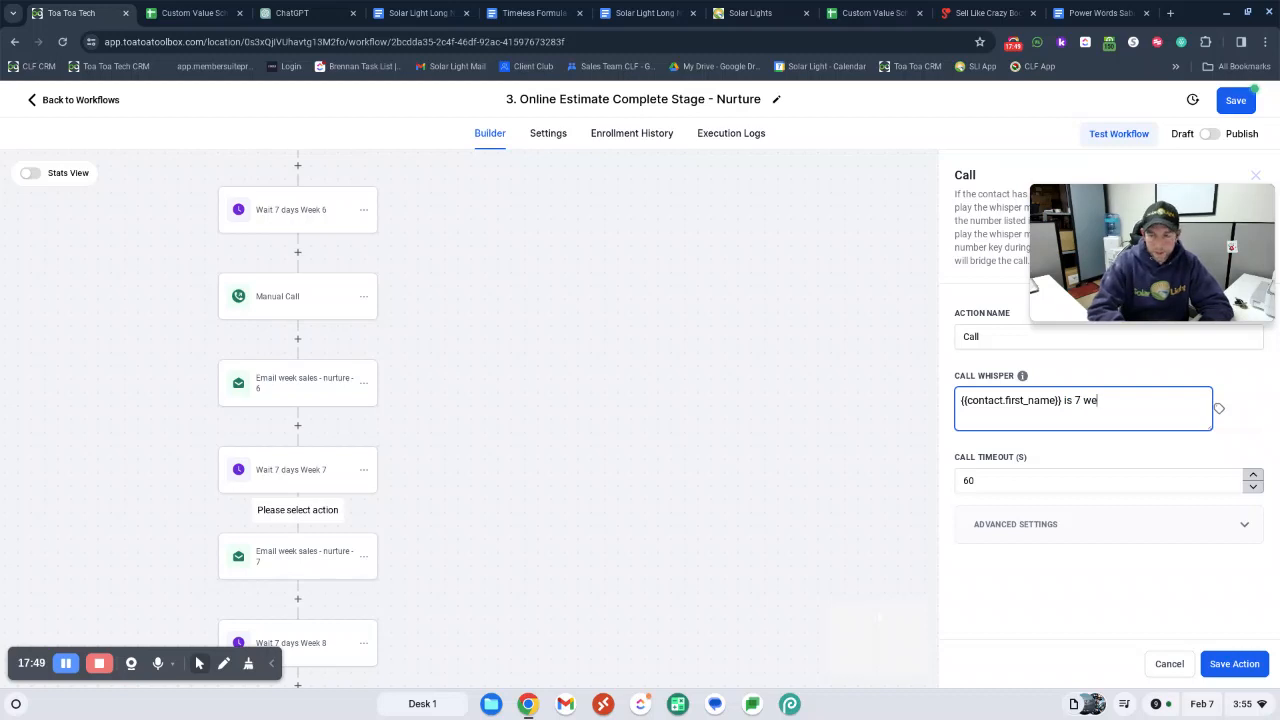
text(eks in the nurture pro)
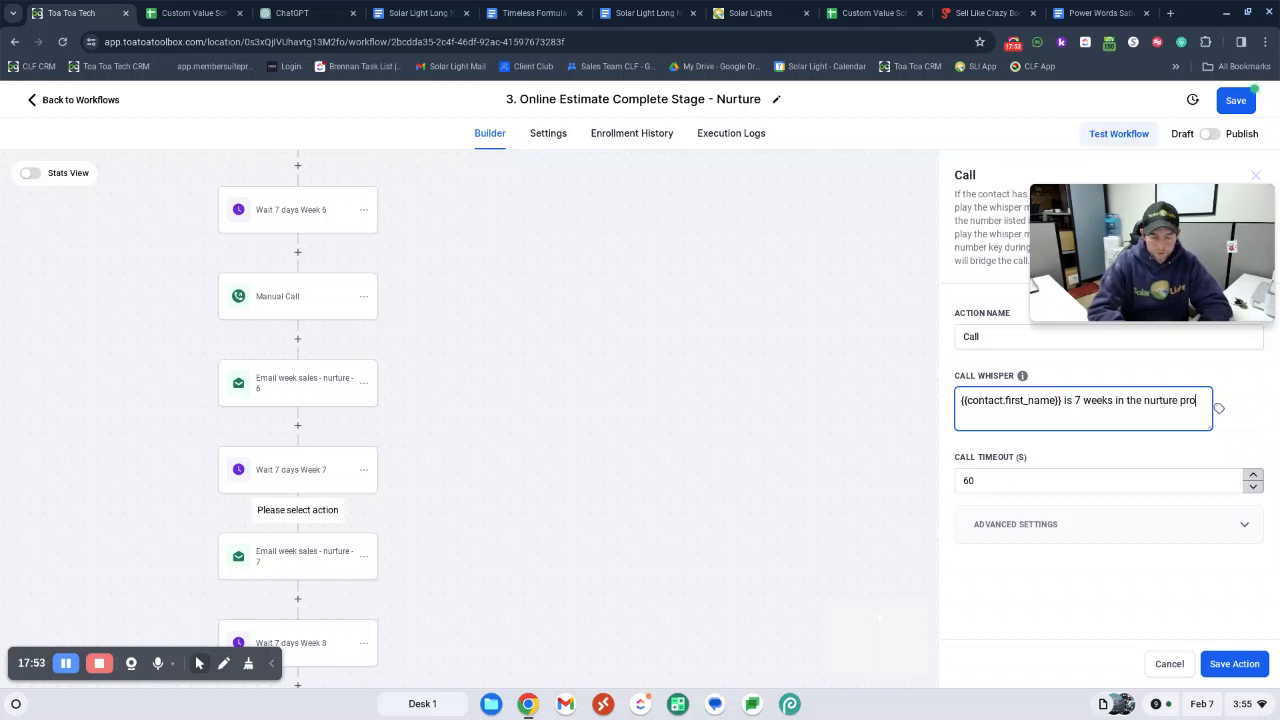
text(gram)
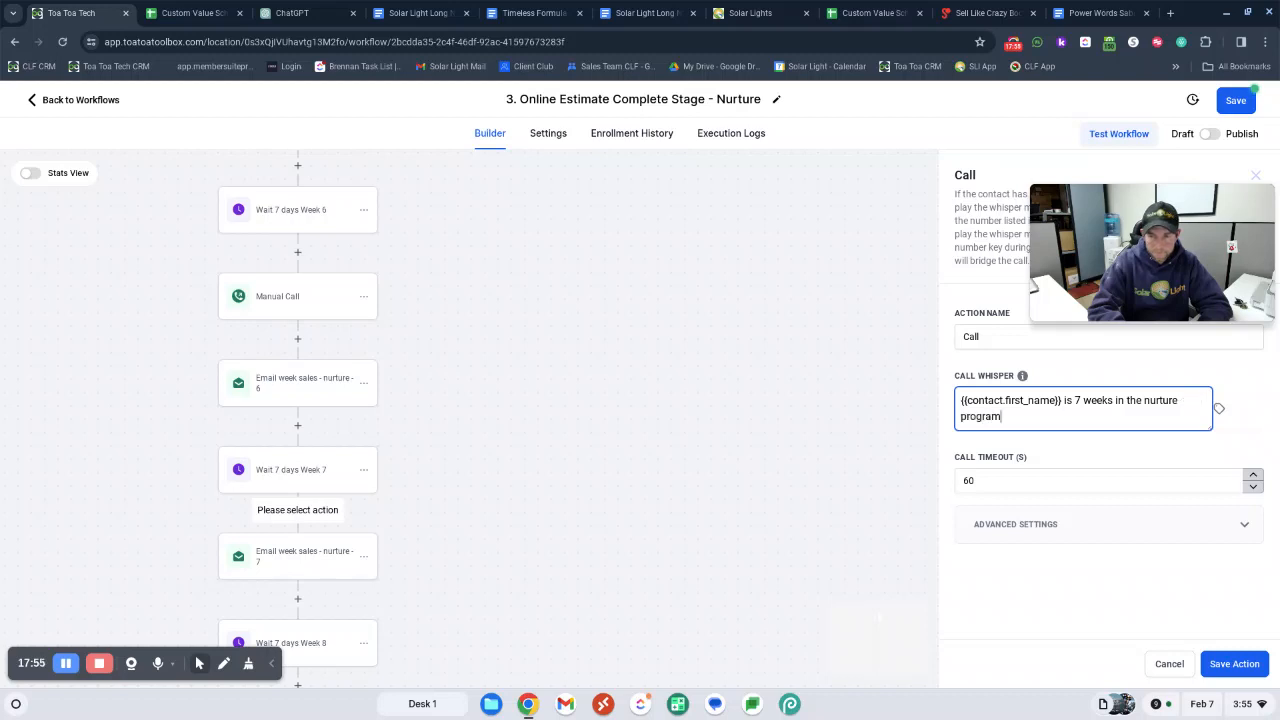
text(. call)
text(press any key to)
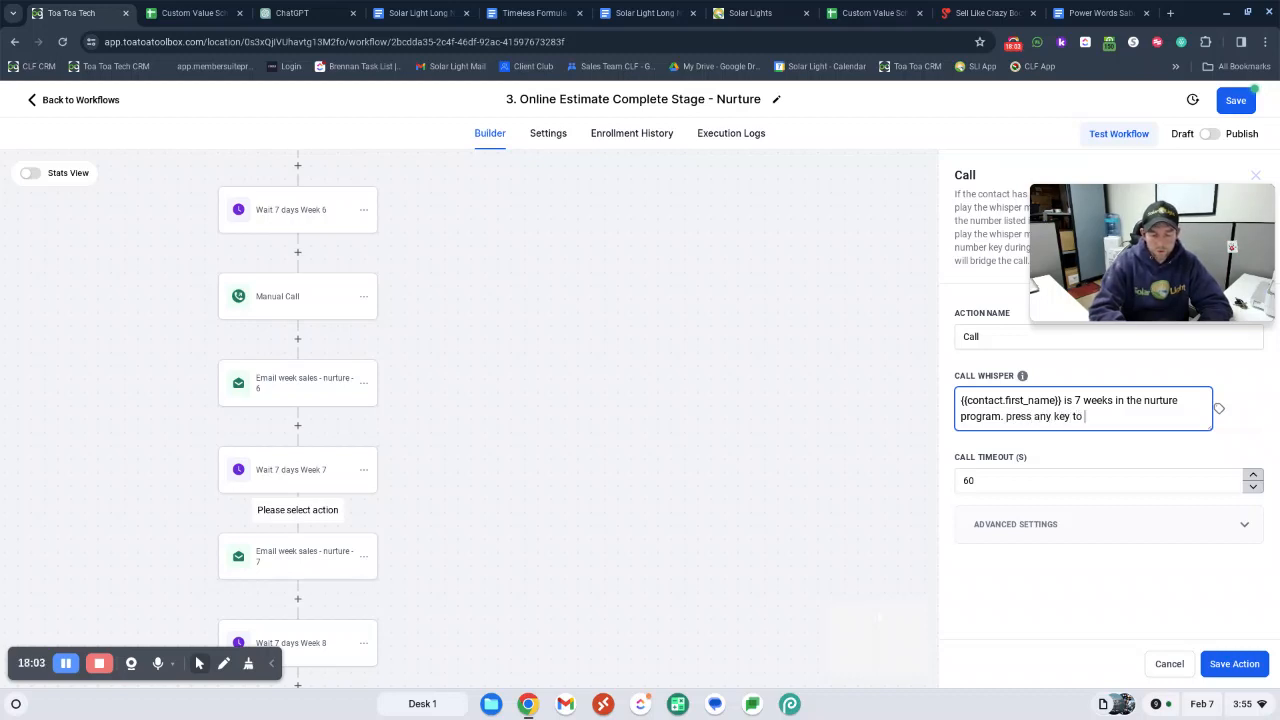
text( connect!)
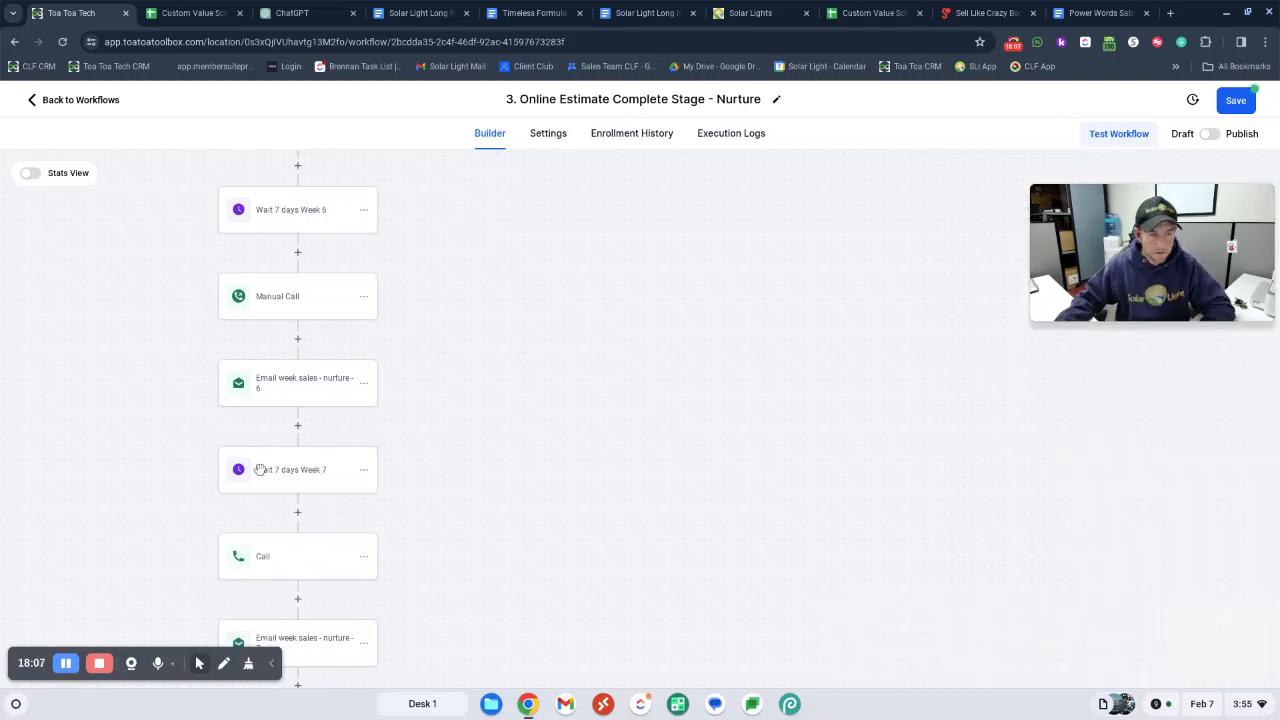
Reopen the Call action after Wait 7 days Week 7, set its call timeout to 10 seconds and save it
scroll(379, 455, down, 1)
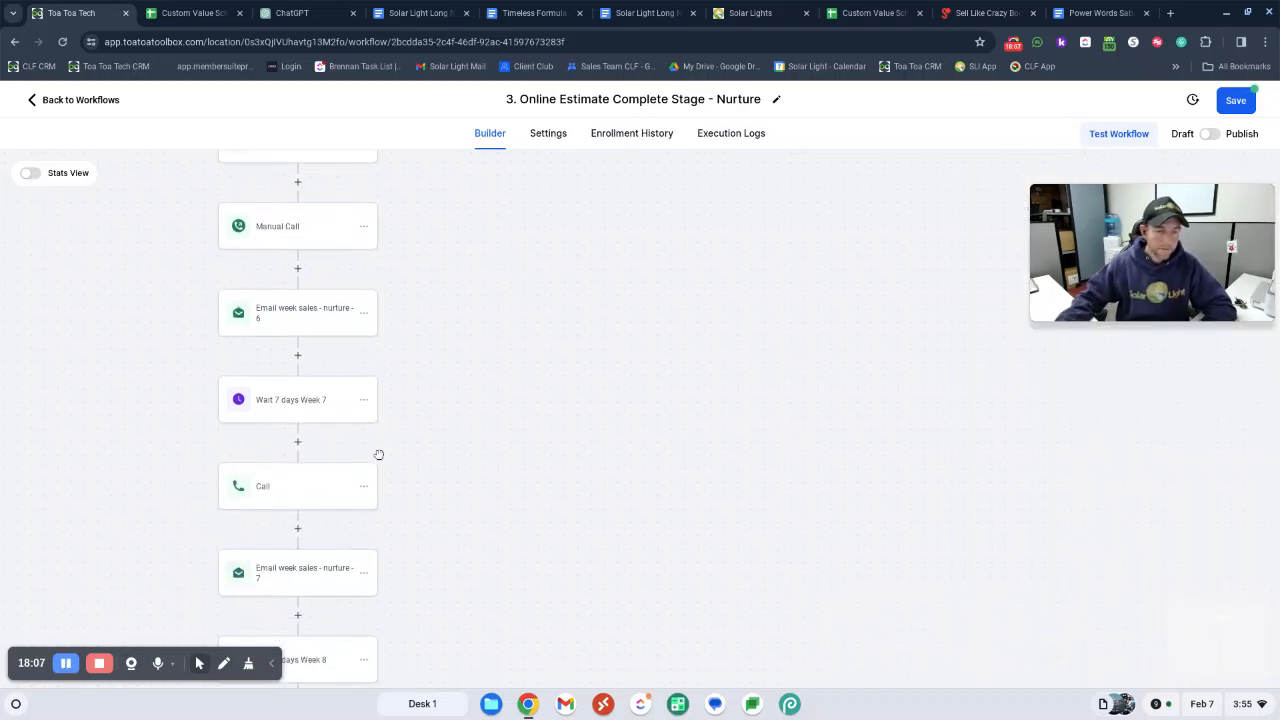
click(272, 497)
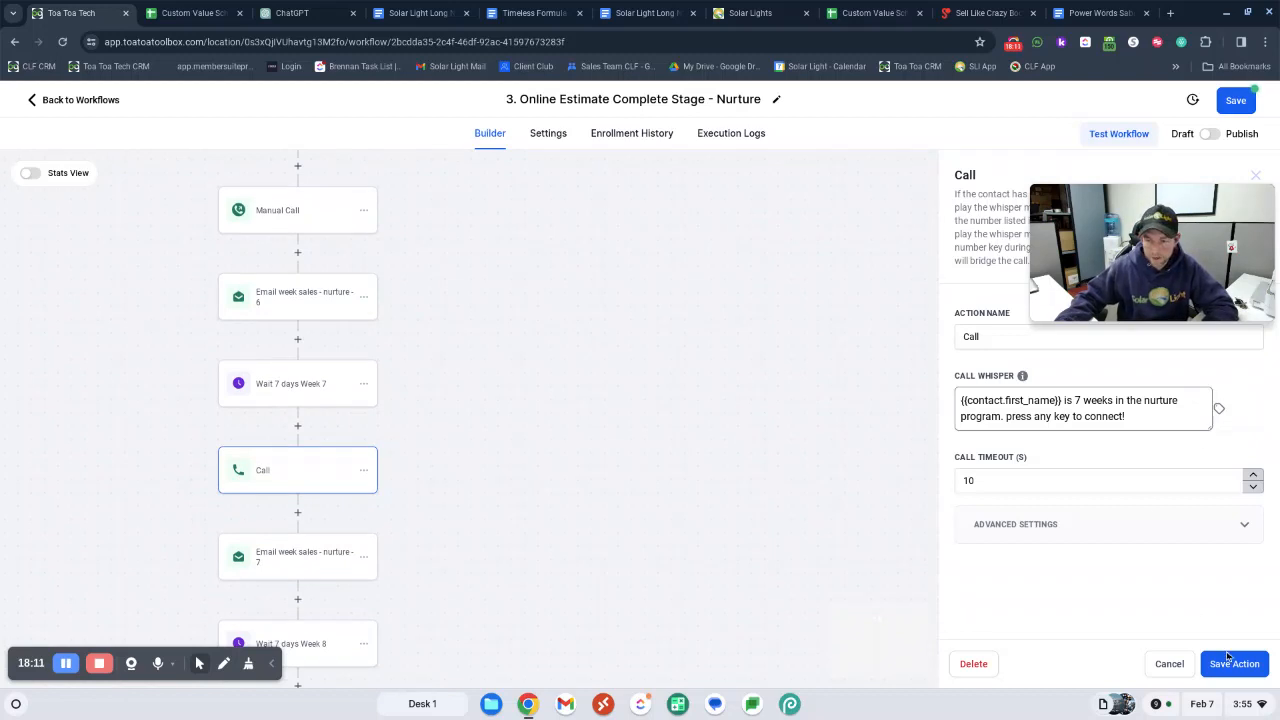
Check the remaining actions through SMS - nurture - 11 and save the nurture workflow
scroll(346, 477, down, 1)
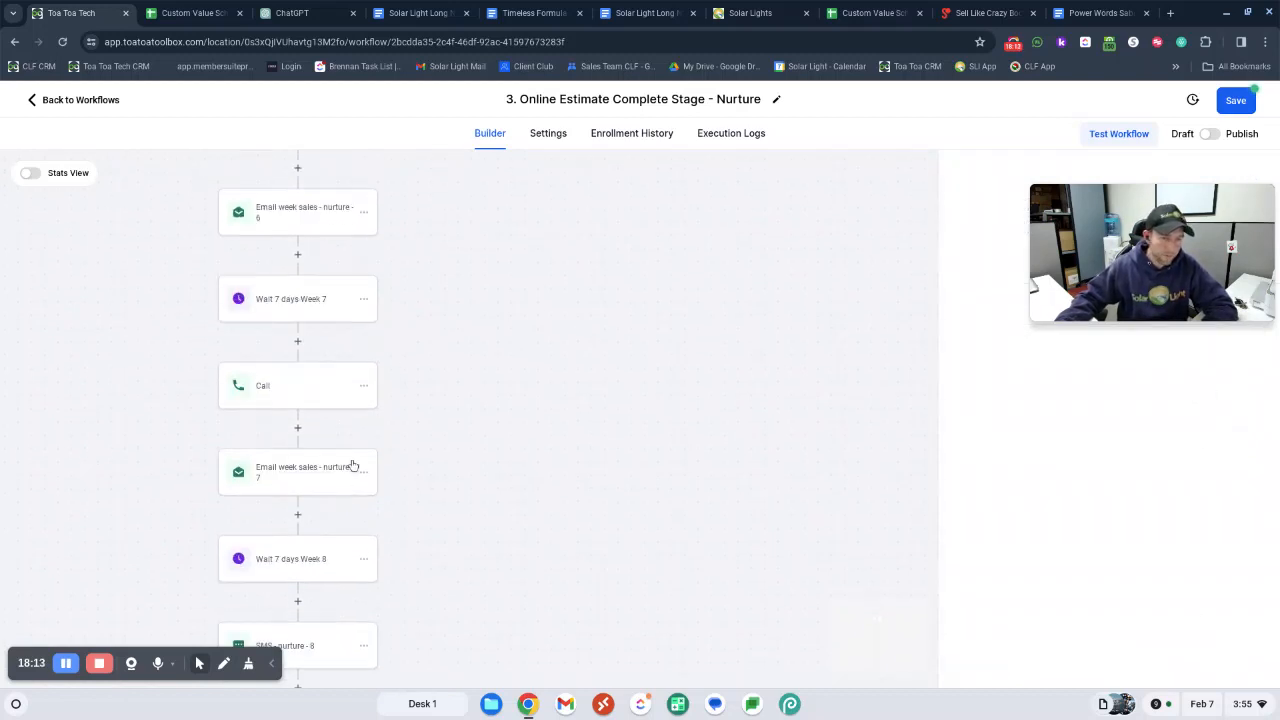
scroll(374, 414, down, 2)
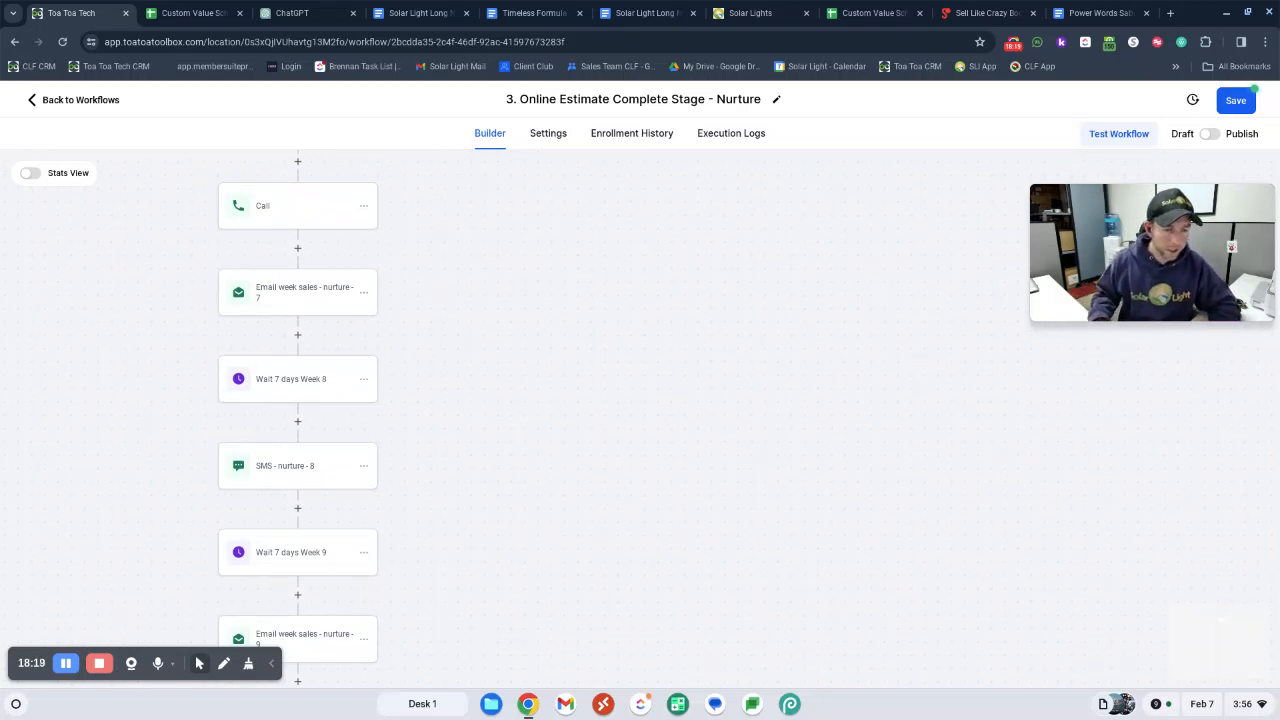
scroll(441, 356, down, 2)
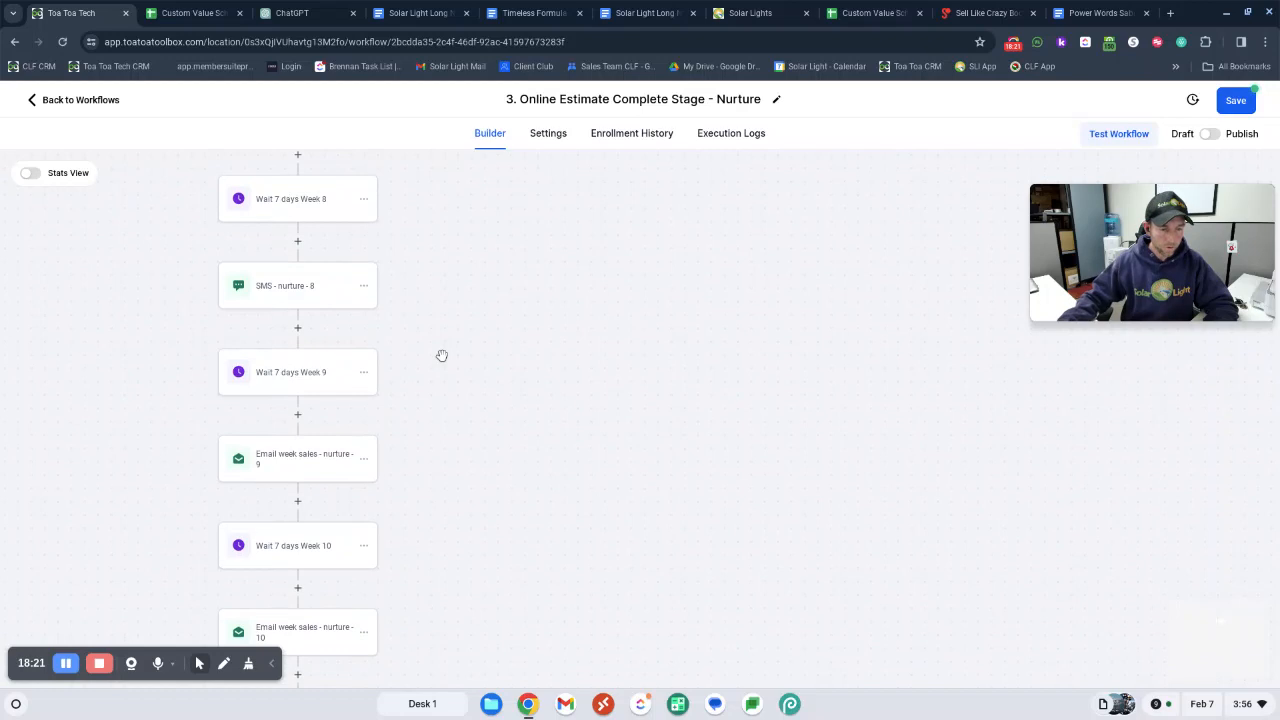
scroll(128, 578, down, 2)
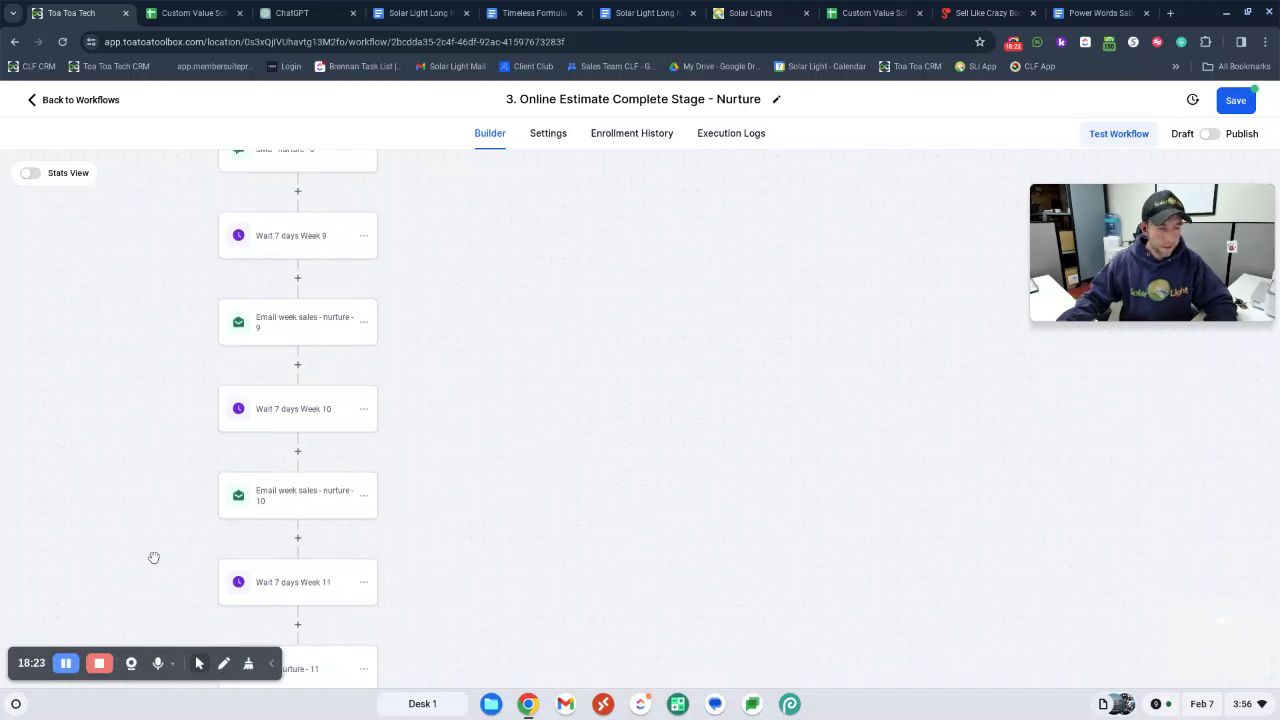
scroll(313, 344, up, 1)
scroll(317, 322, down, 1)
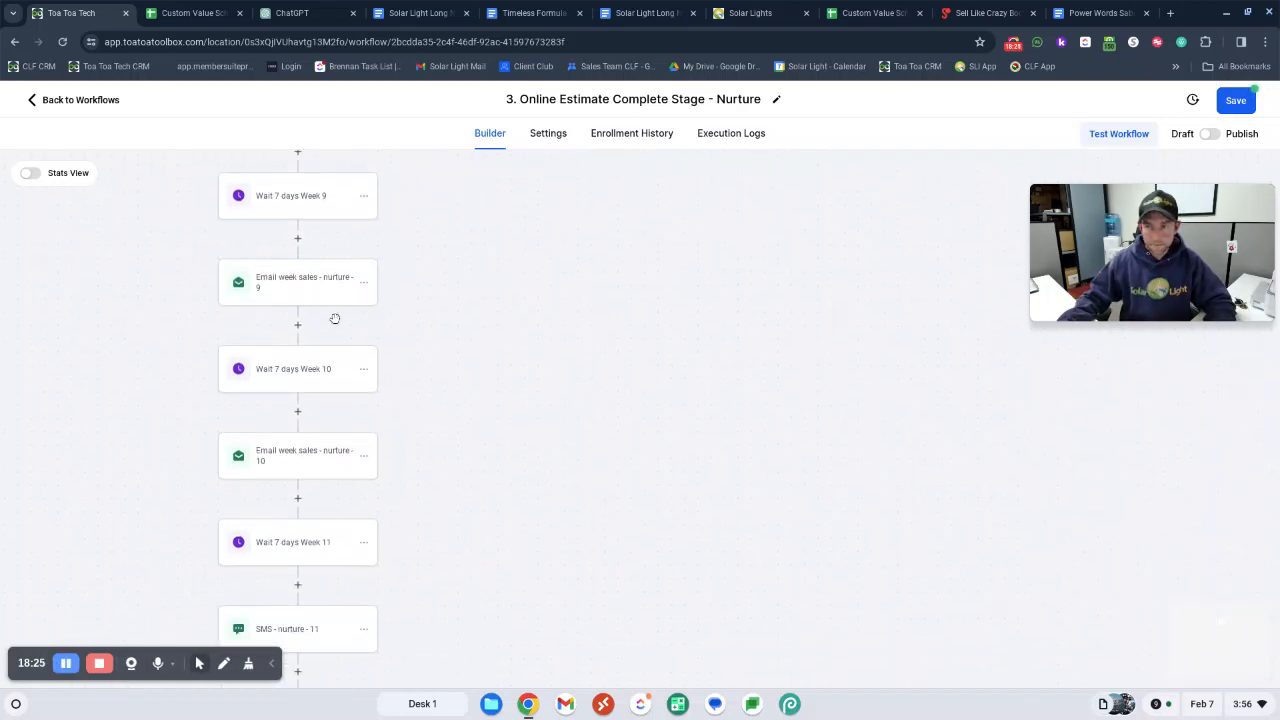
click(1230, 99)
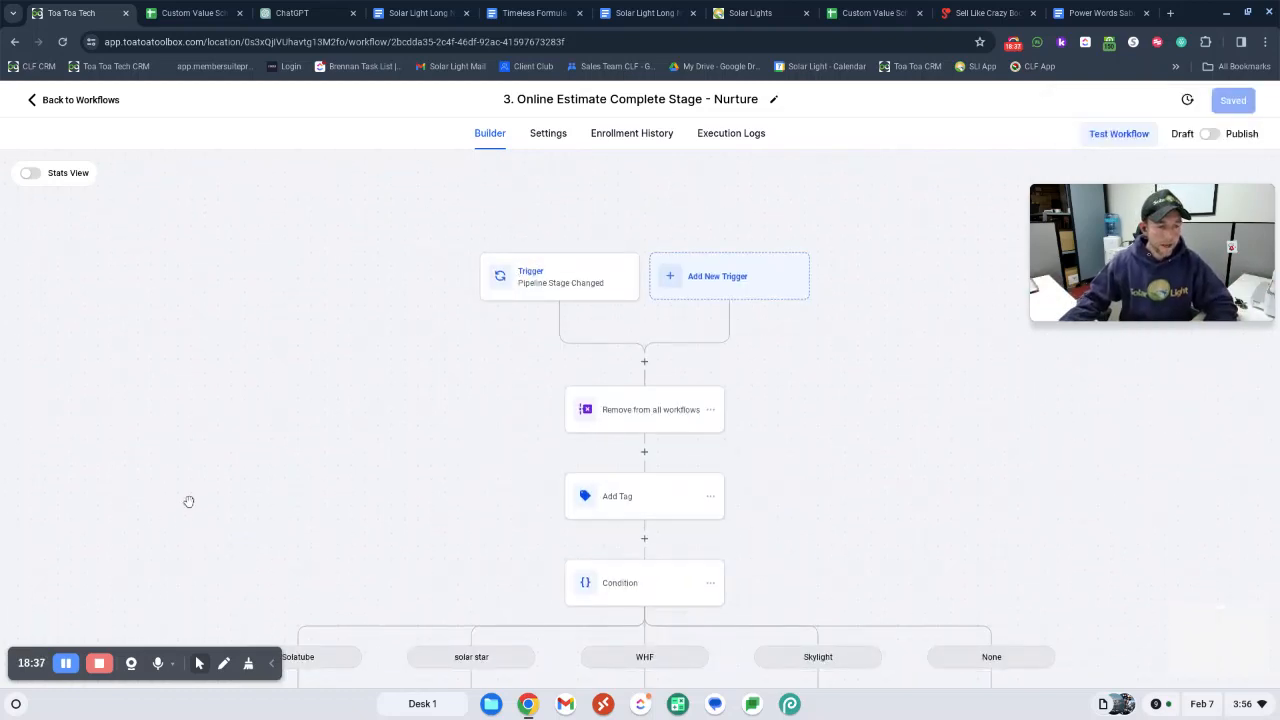
Review the saved workflow from the condition branches down the Solatube sequence of waits, emails, SMS and calls through Wait 7 days Week 9
scroll(636, 349, down, 3)
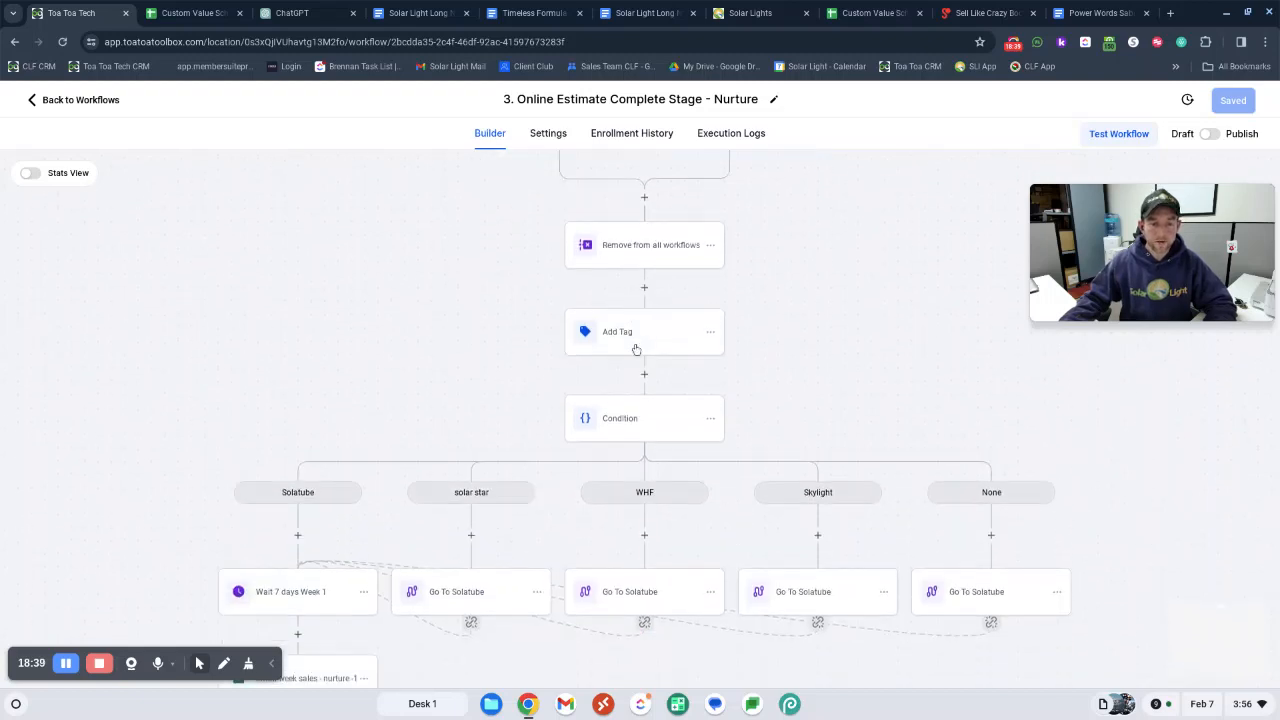
scroll(636, 349, down, 5)
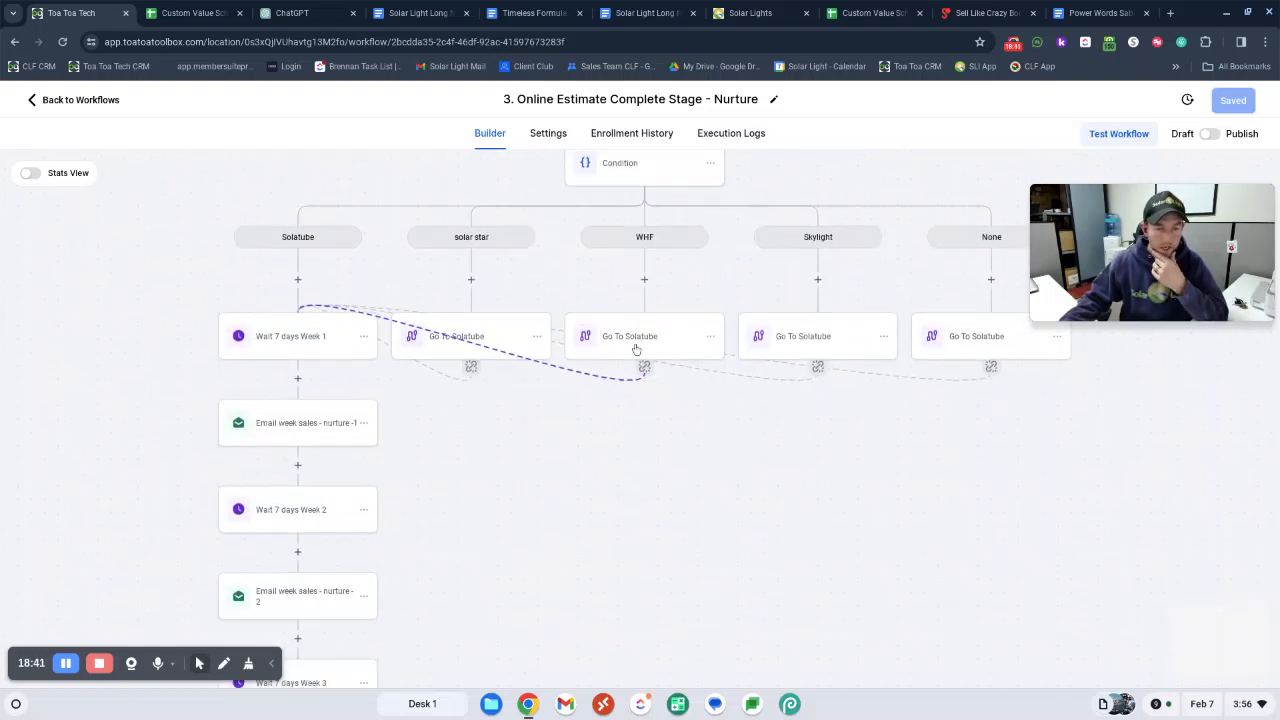
scroll(636, 349, down, 1)
scroll(362, 346, down, 1)
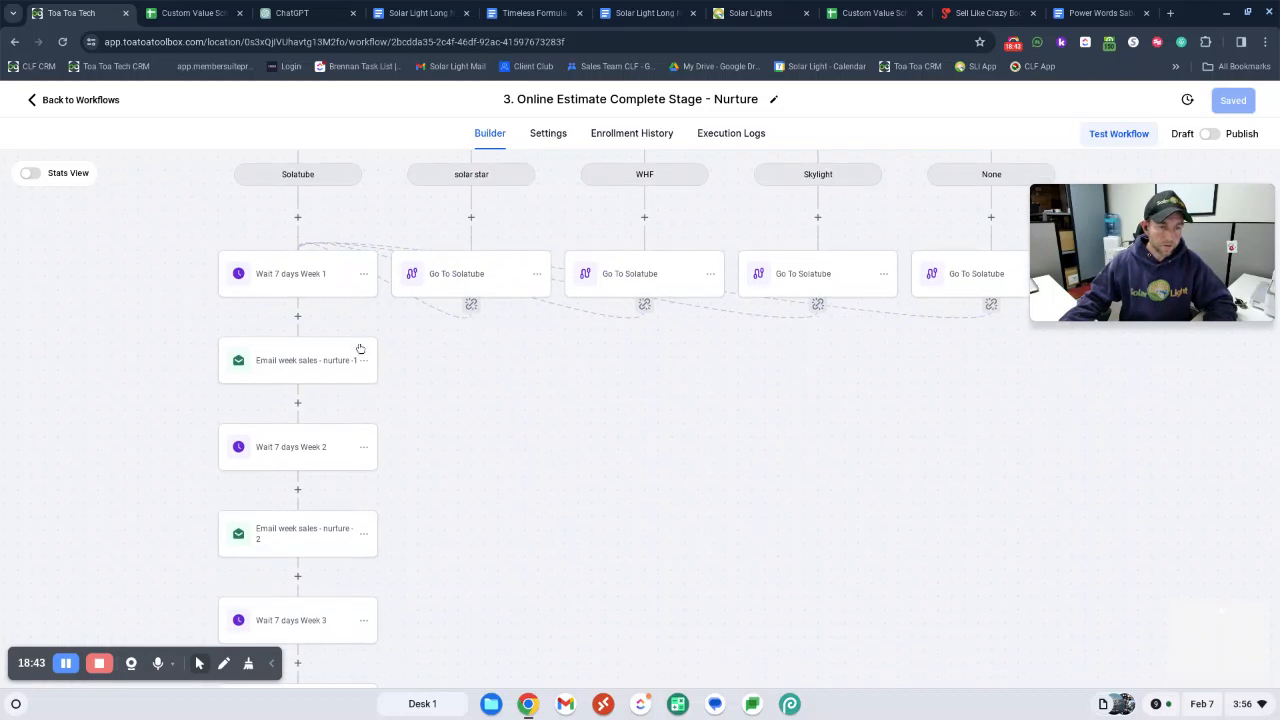
scroll(362, 346, down, 3)
scroll(300, 353, down, 1)
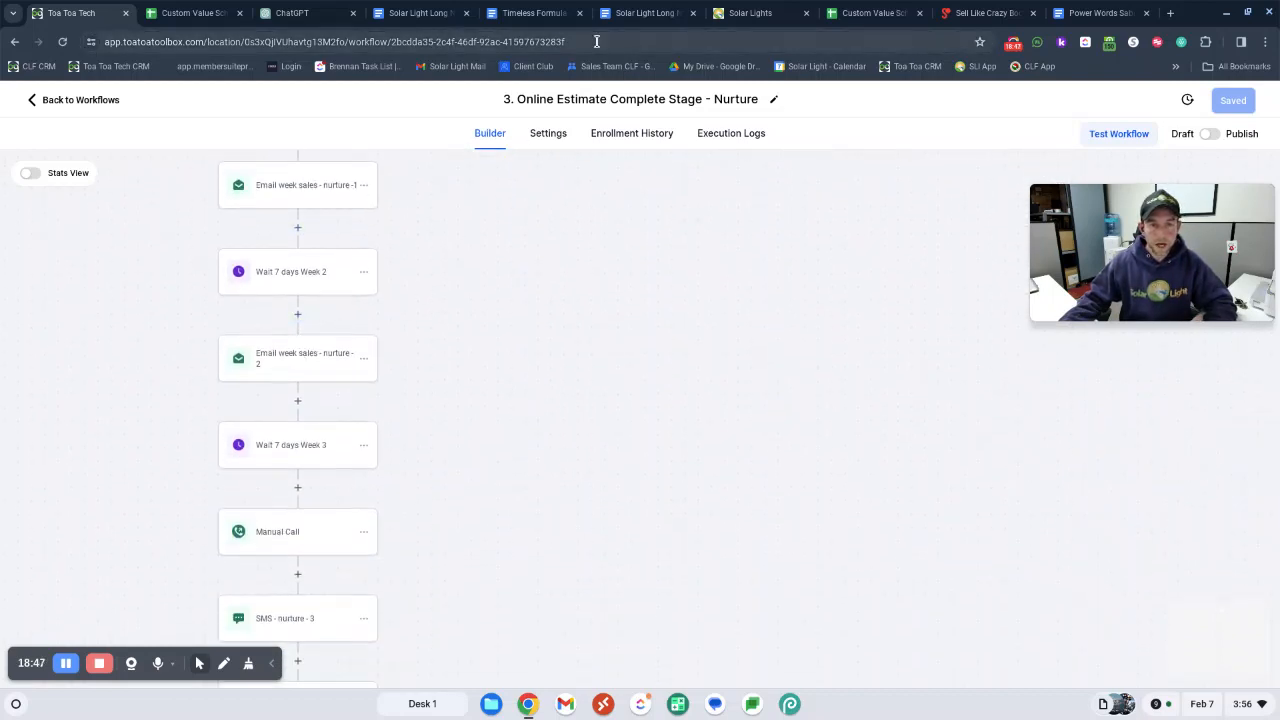
scroll(481, 264, down, 1)
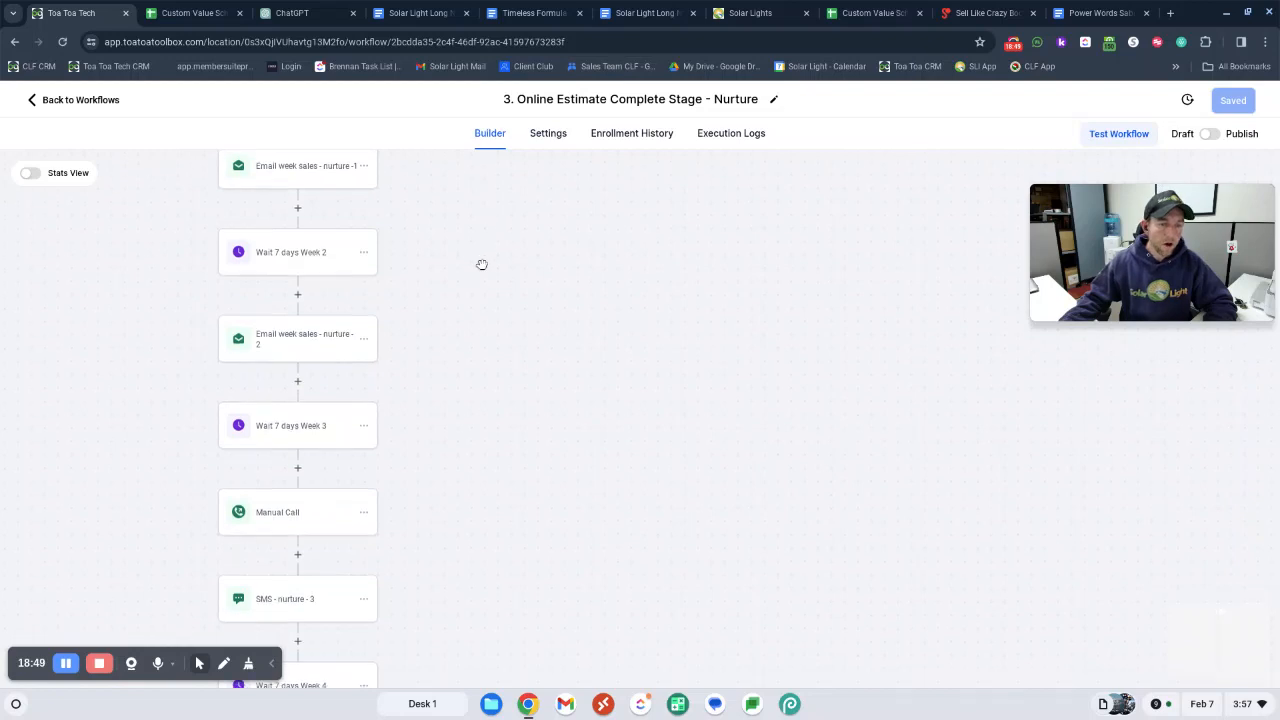
scroll(481, 264, down, 1)
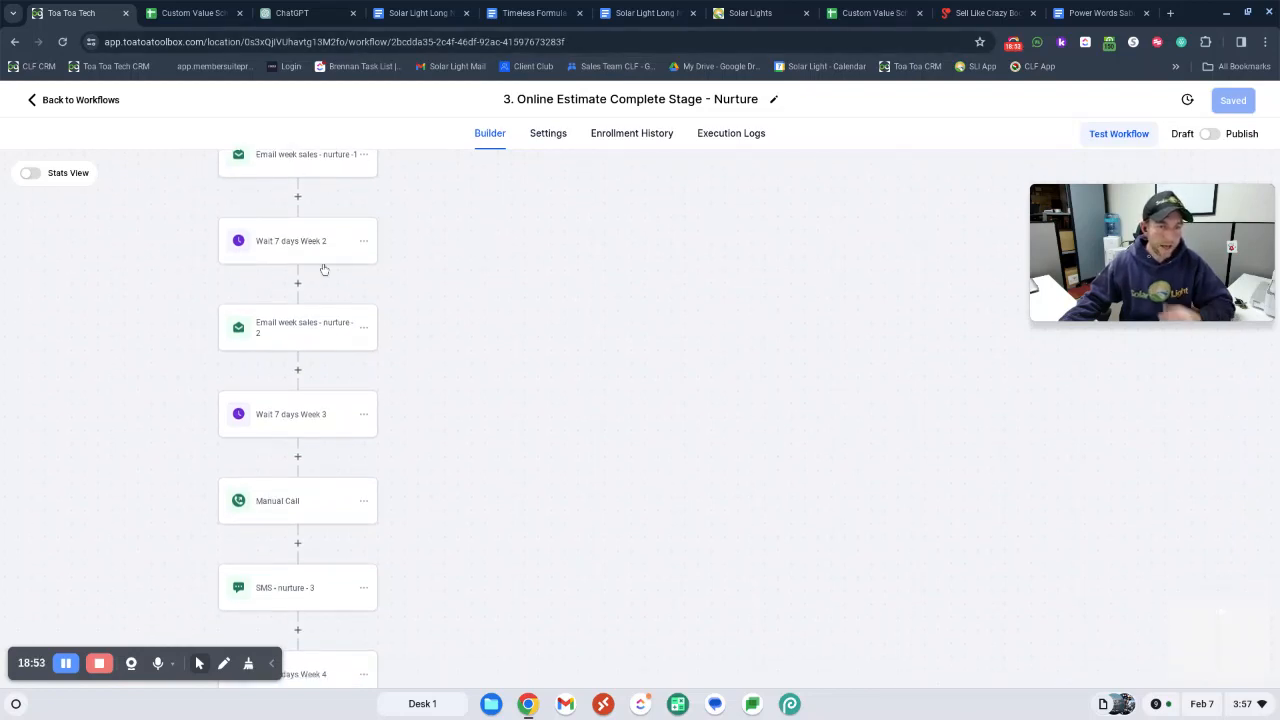
scroll(326, 320, down, 3)
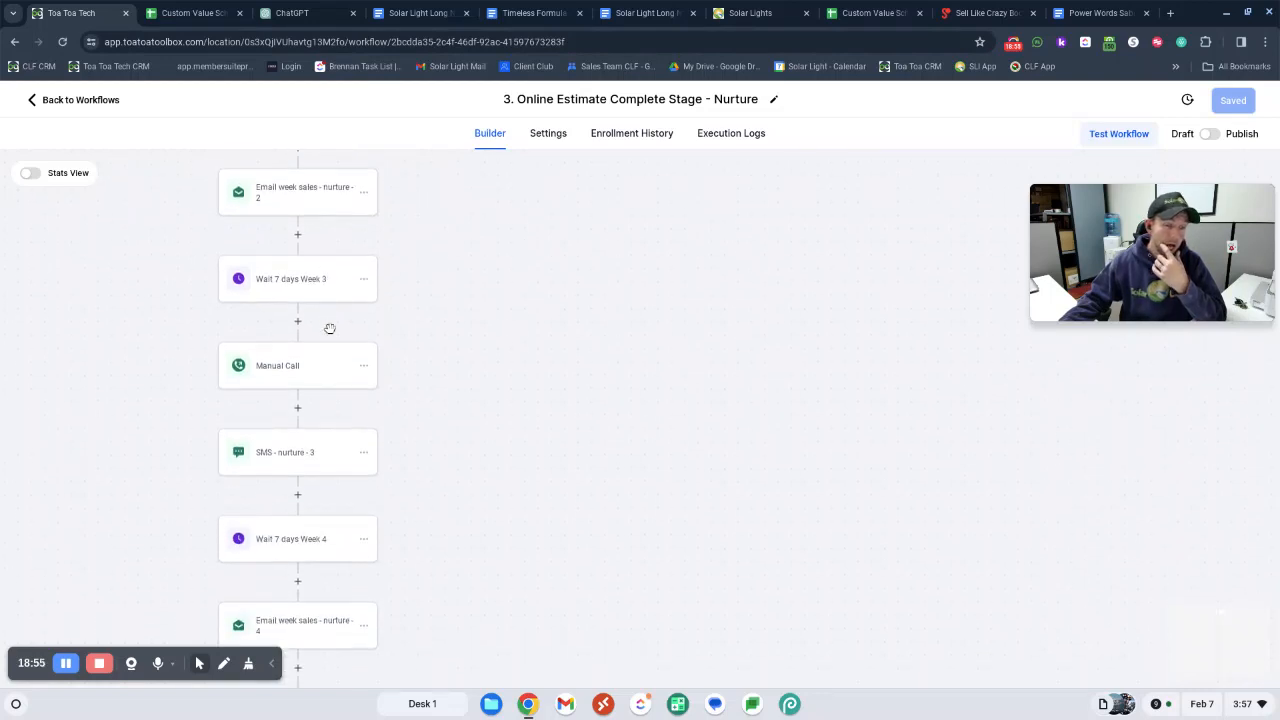
scroll(329, 328, down, 8)
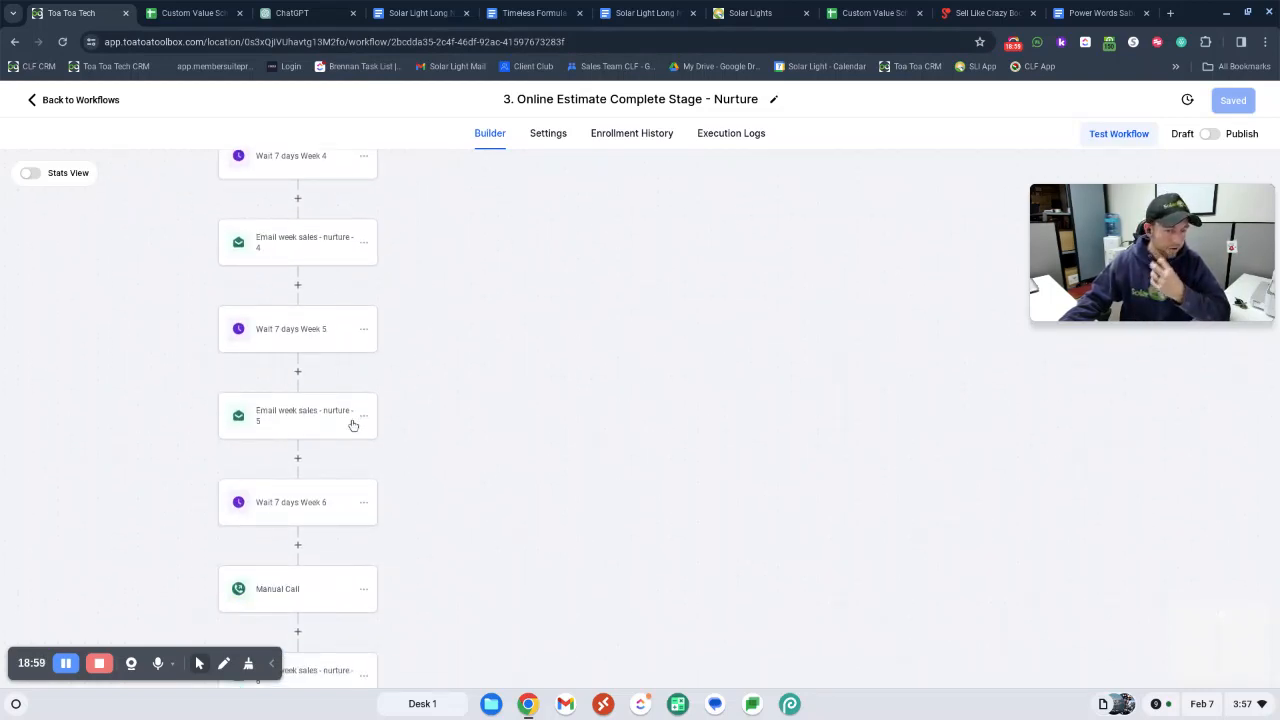
scroll(352, 425, down, 7)
scroll(358, 425, down, 6)
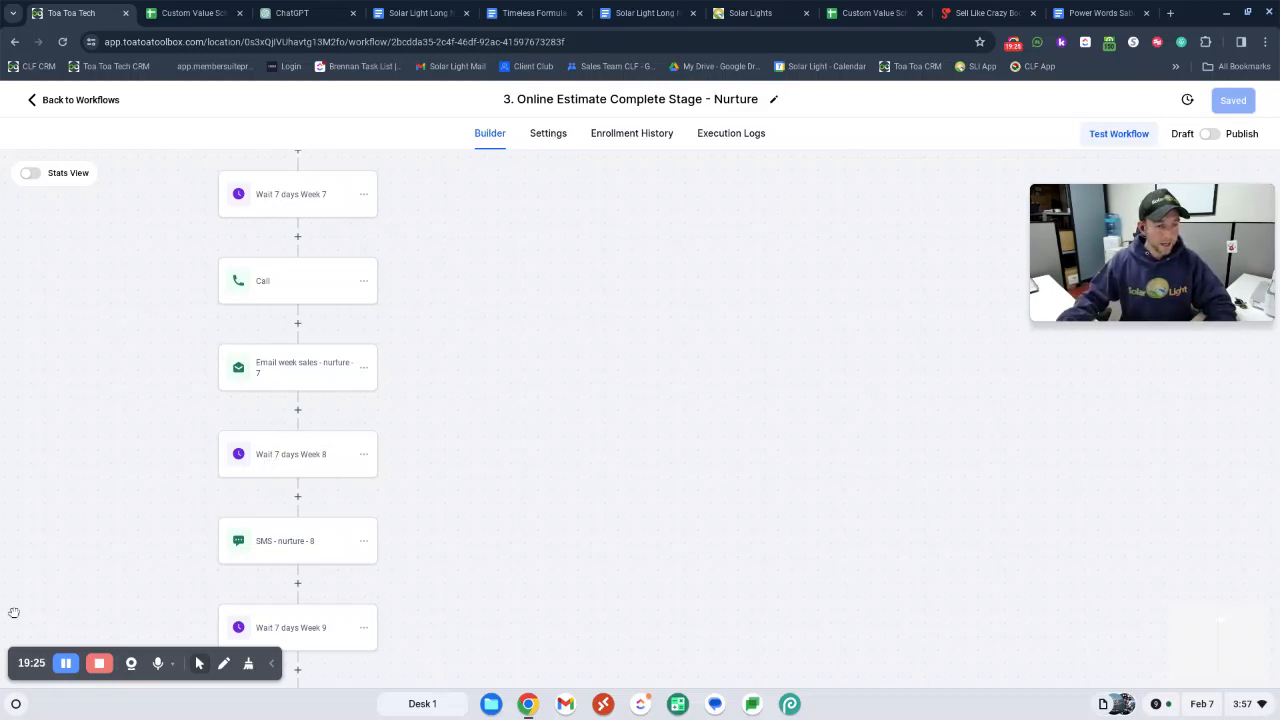
drag(202, 566, 205, 562)
scroll(205, 562, down, 1)
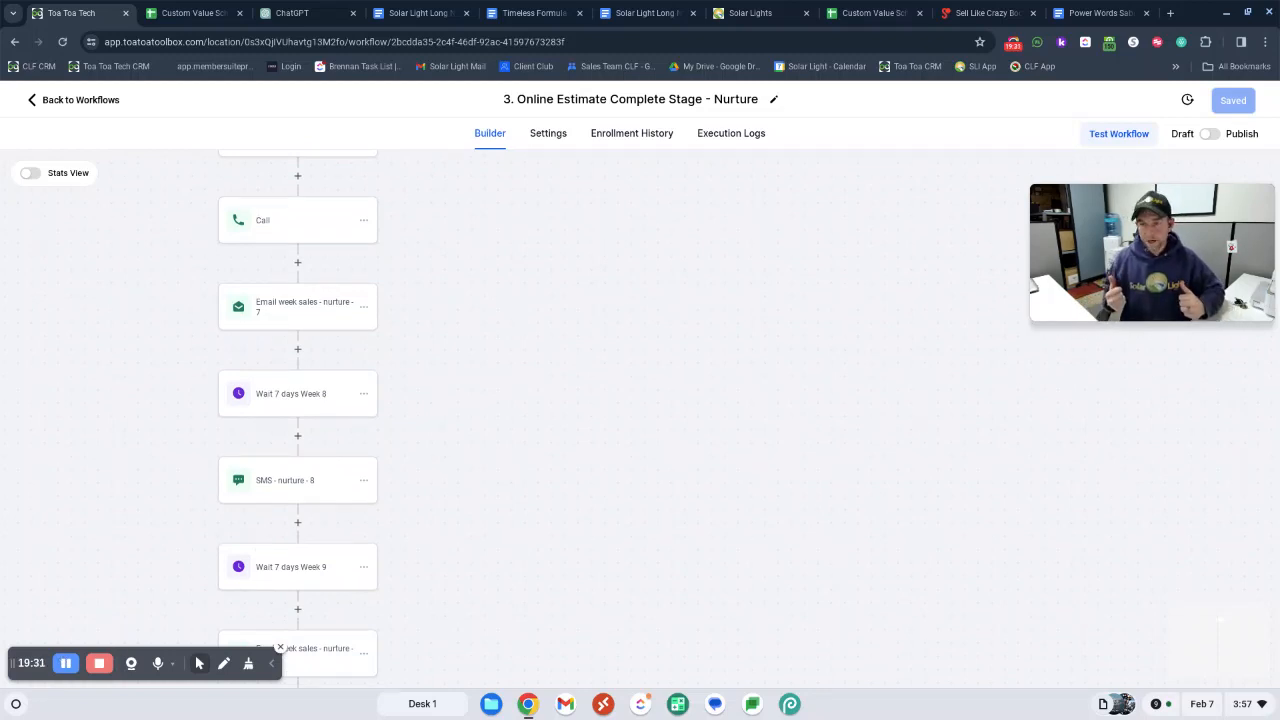
scroll(420, 462, up, 4)
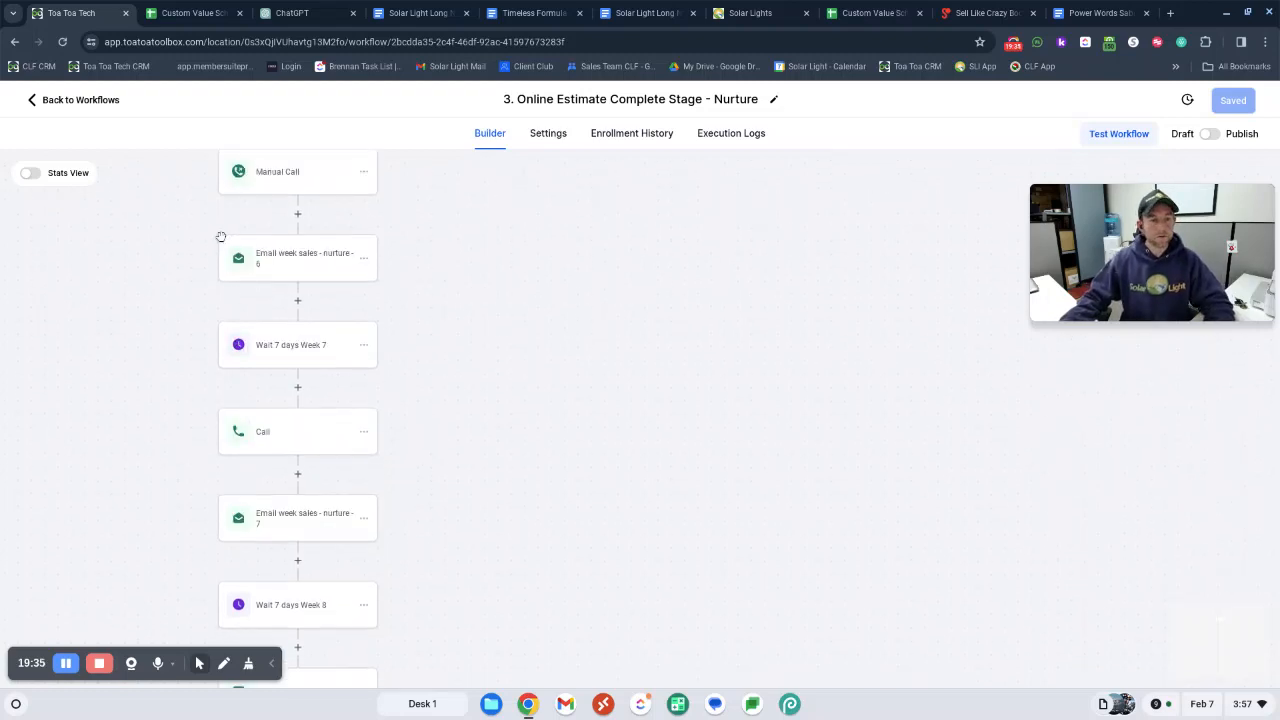